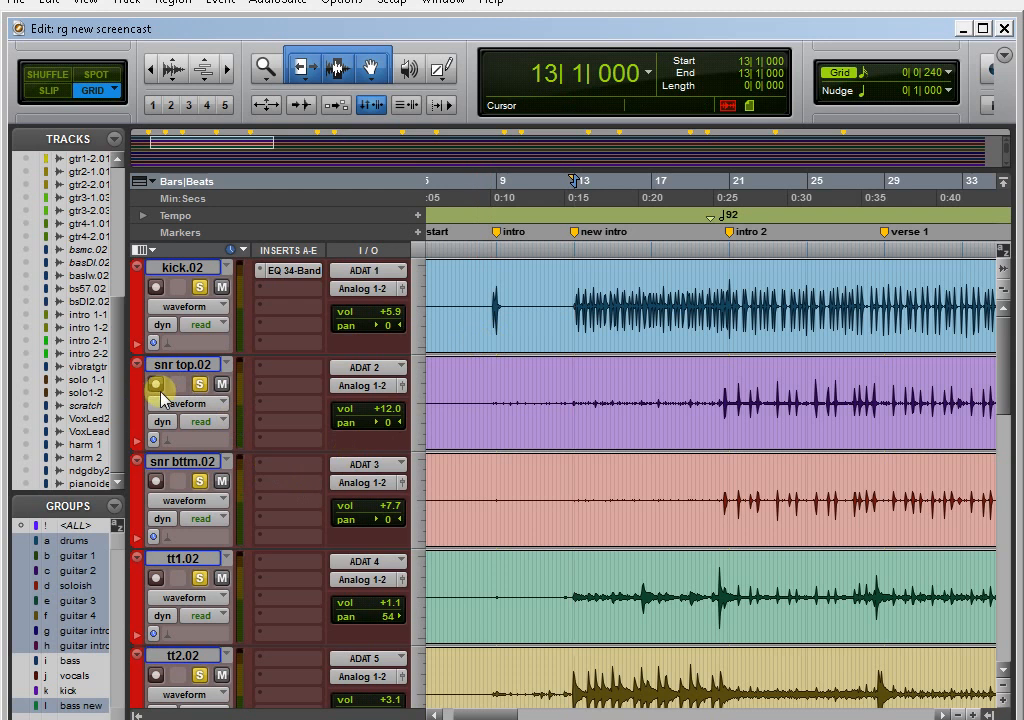
Enable Rhythmic Elastic Audio on all the selected drum tracks at once and open the Task Manager to check the analysis
scroll(160, 397, "down", 5)
scroll(160, 397, "up", 5)
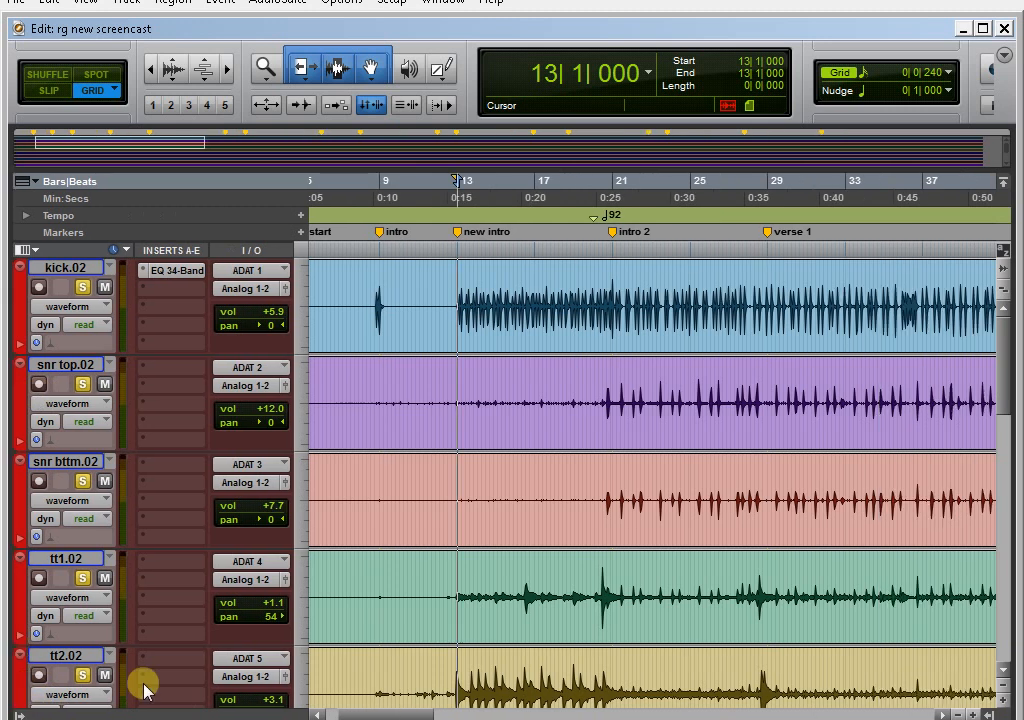
left_click(138, 713)
scroll(80, 500, "down", 10)
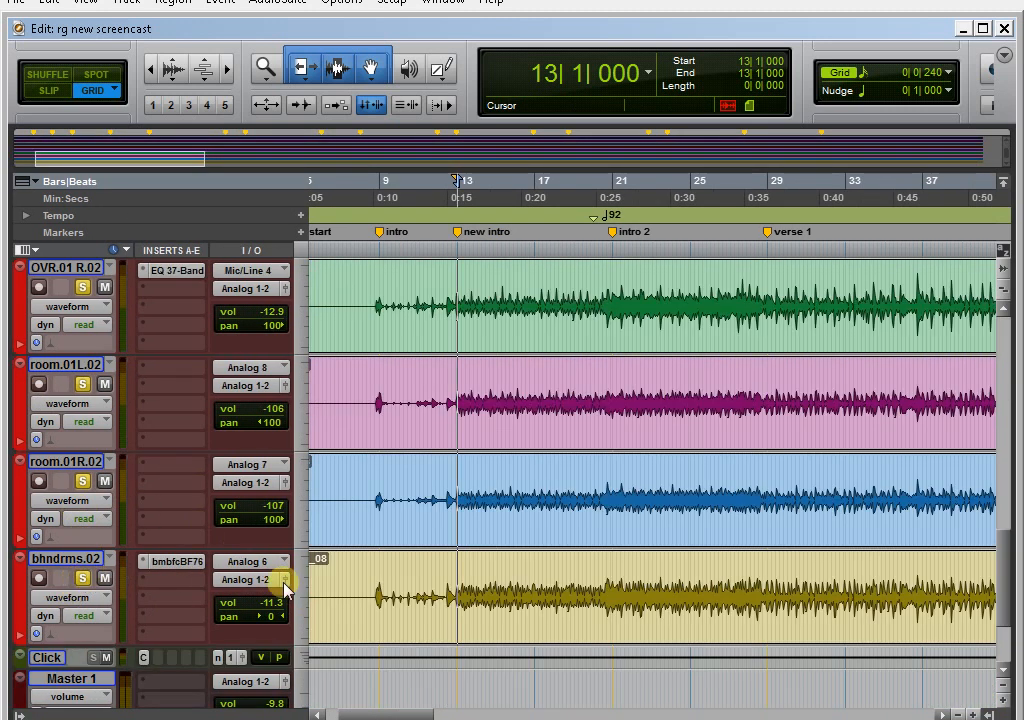
scroll(218, 620, "down", 3)
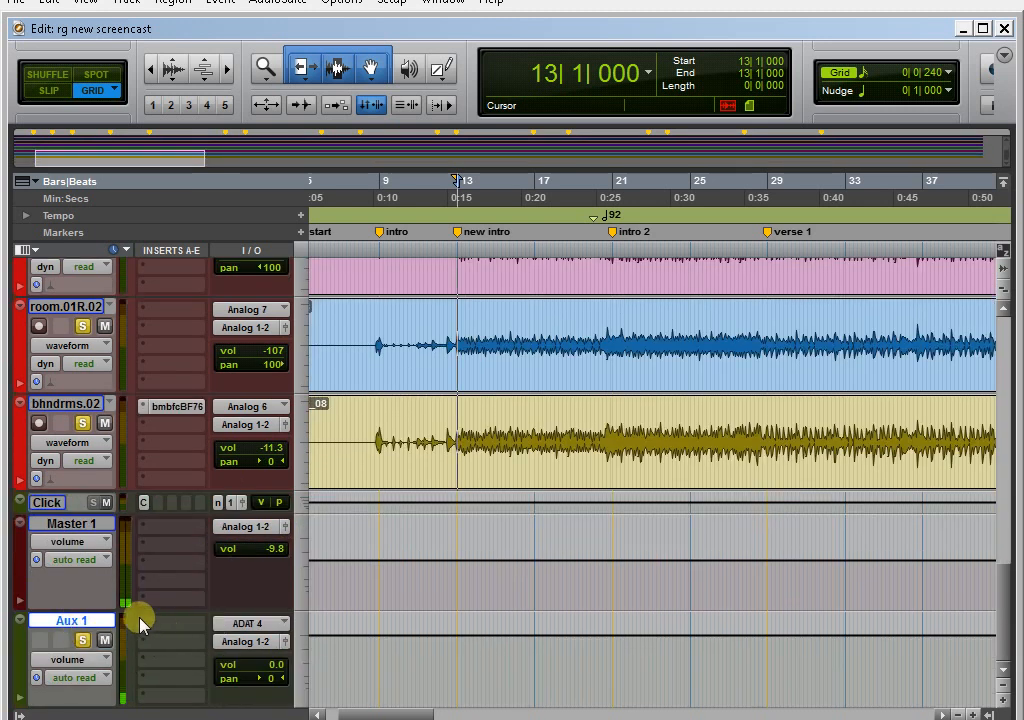
scroll(100, 613, "up", 15)
scroll(105, 622, "up", 4)
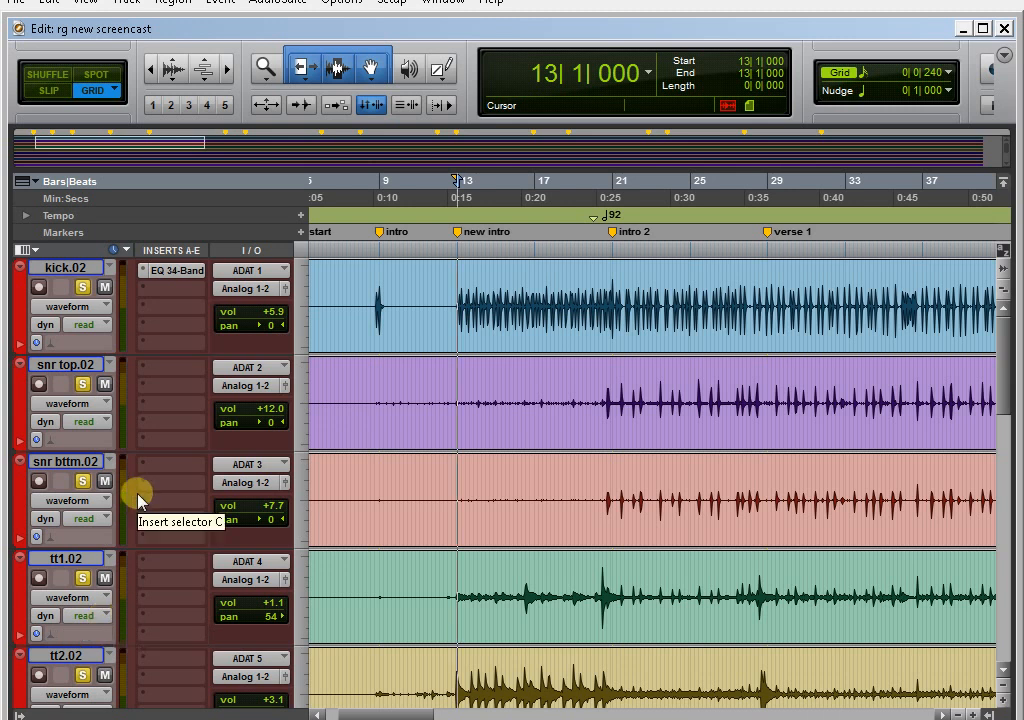
left_click(47, 347)
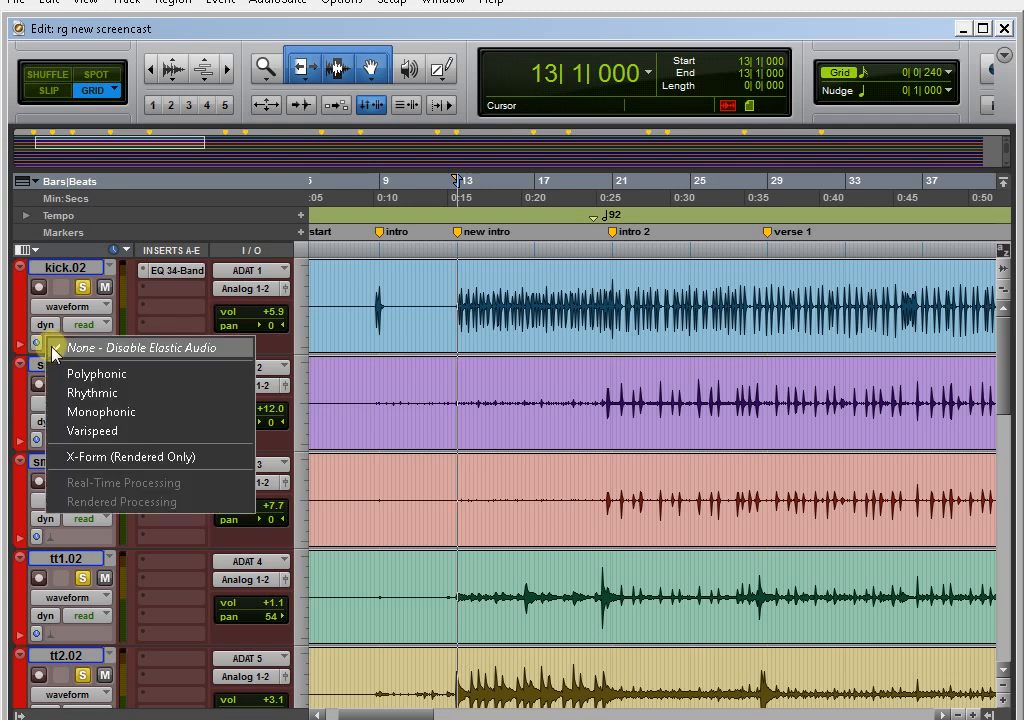
left_click(136, 395, "alt")
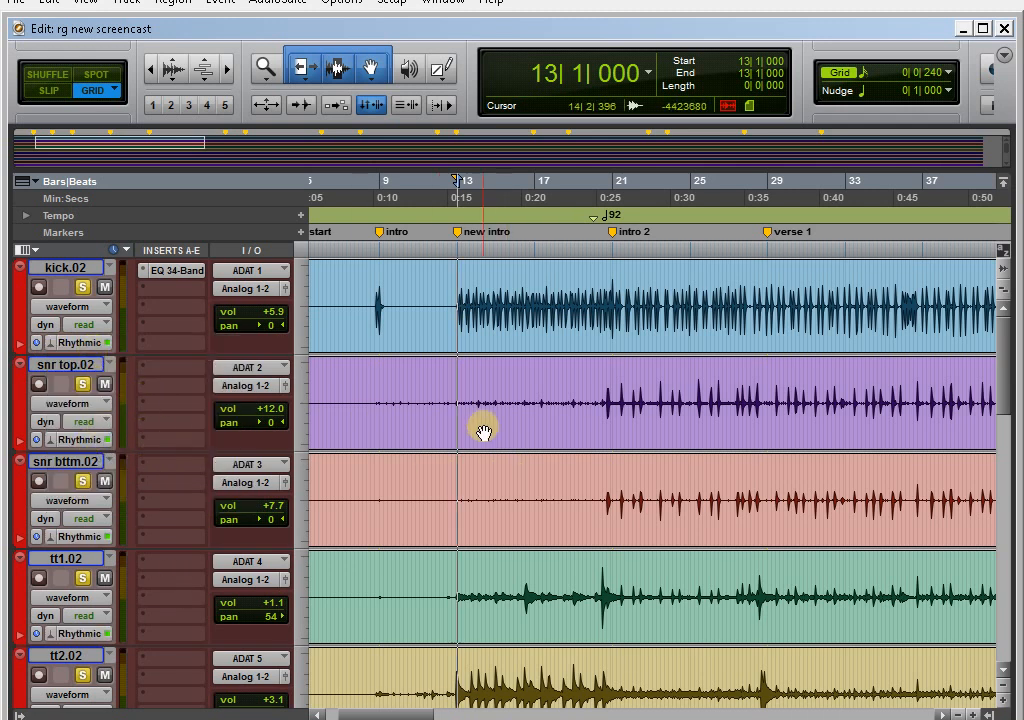
key("alt+apostrophe")
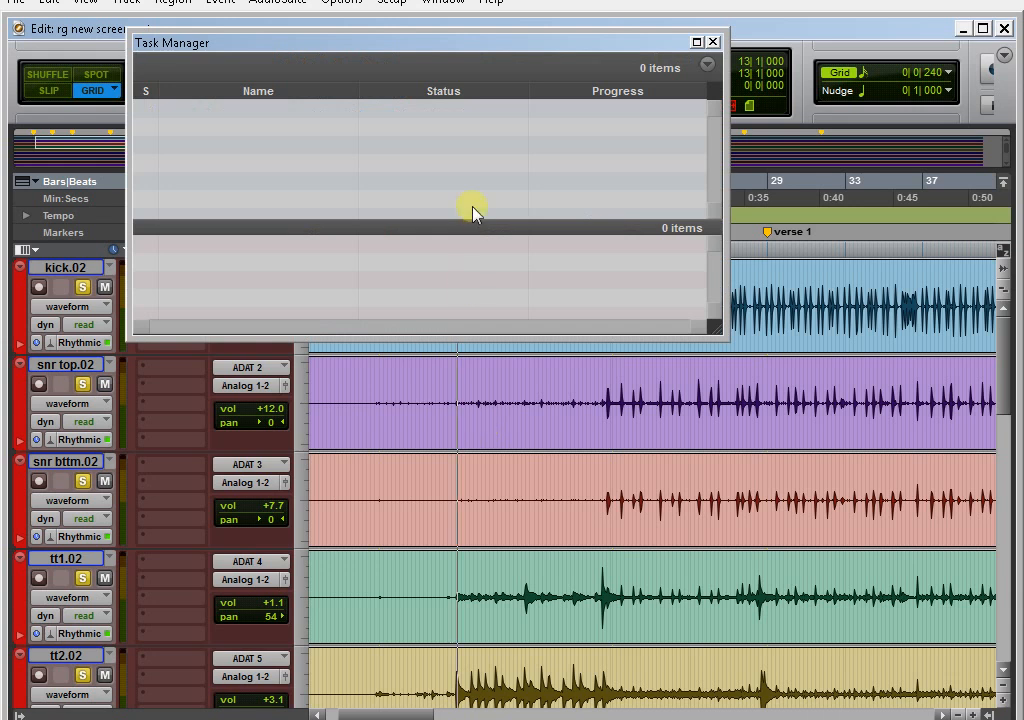
Switch the track view of all the drum tracks from waveform to warp
left_click(67, 403)
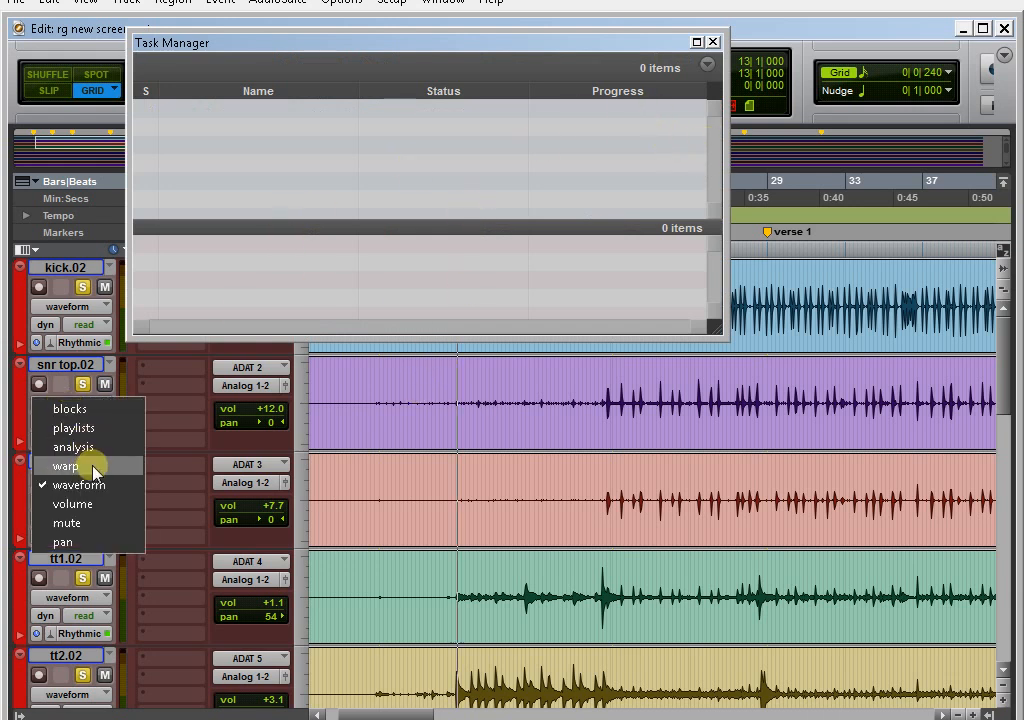
left_click(66, 306)
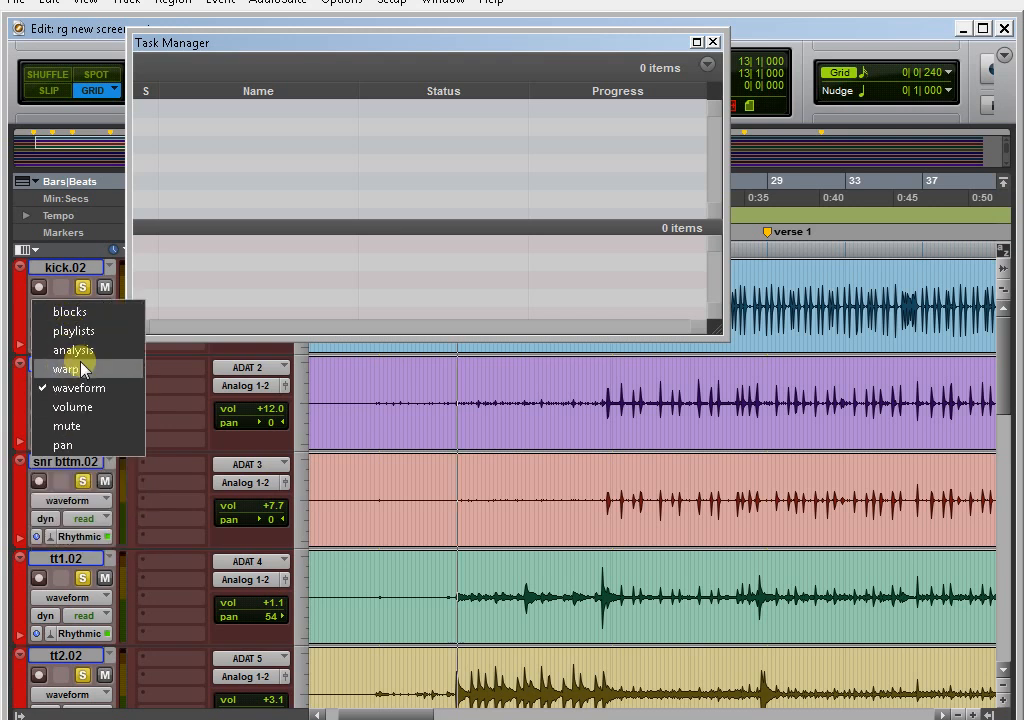
left_click(70, 369, "alt")
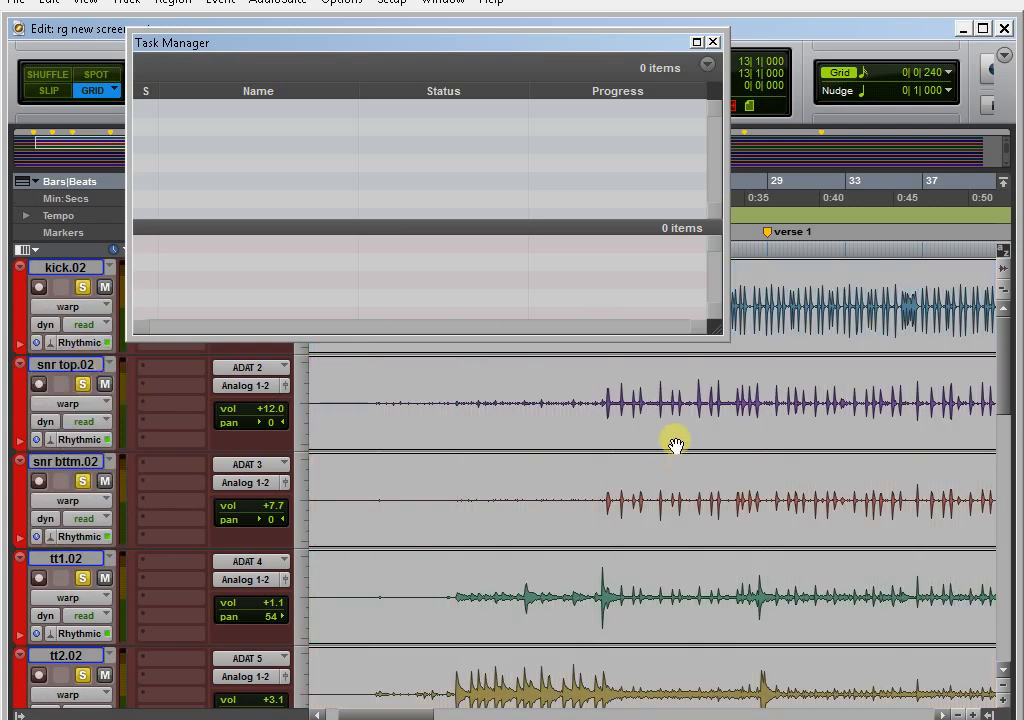
Examine the detected transient markers on the drum tracks around 26|2|000, and close the Task Manager
left_click(714, 403)
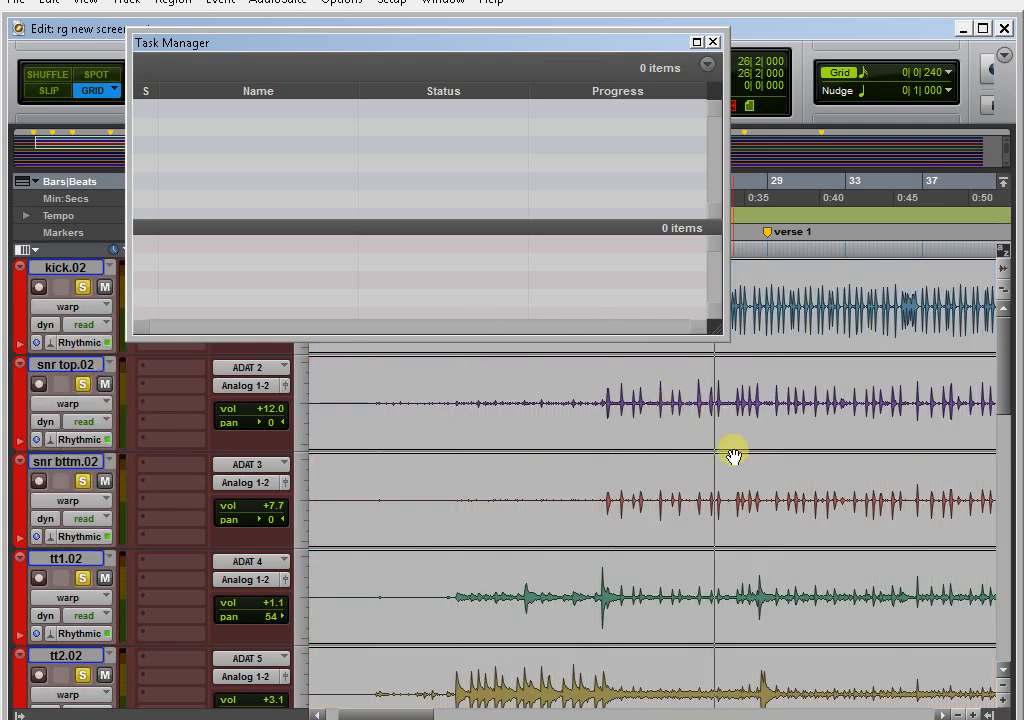
key("t")
key("t")
key("t")
key("r")
key("r")
key("r")
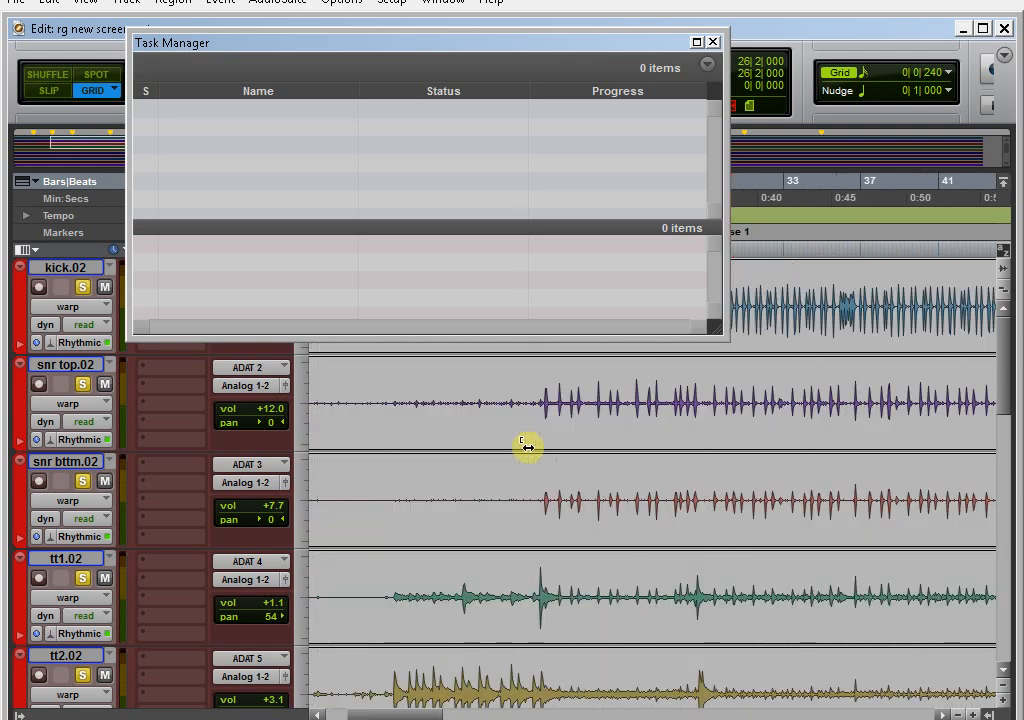
key("t")
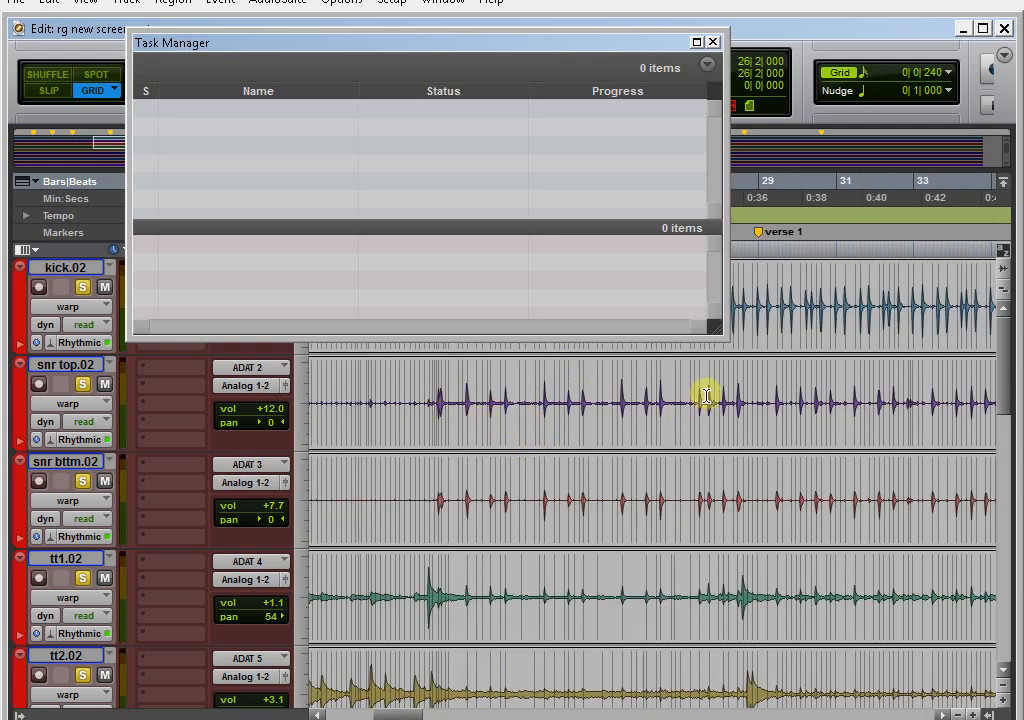
left_click(712, 42)
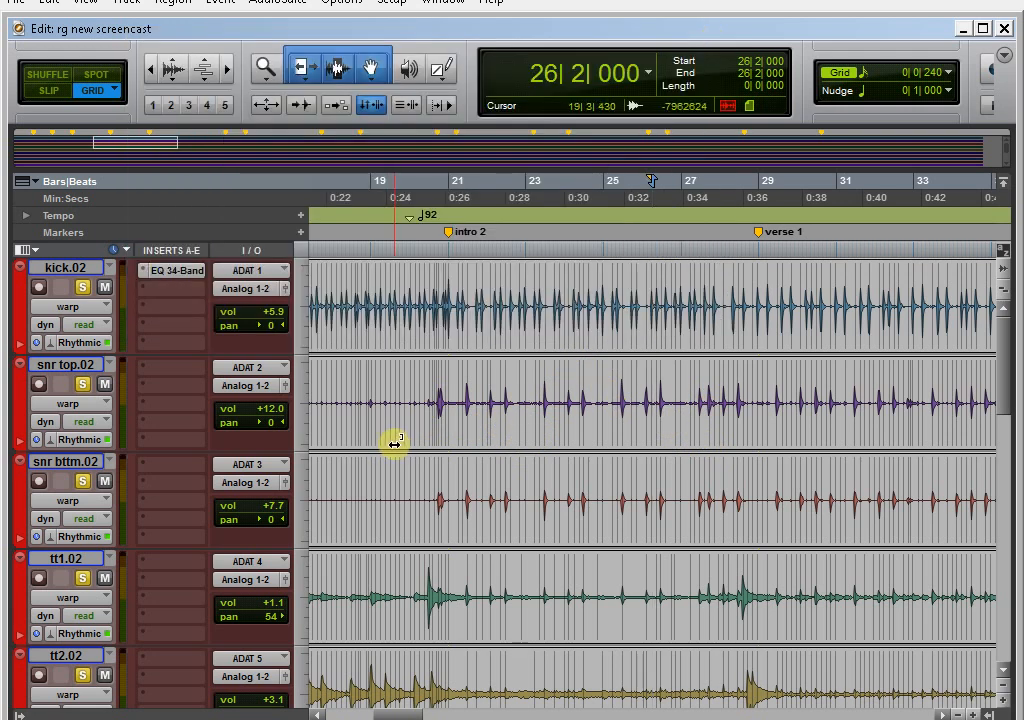
Examine the transient markers on the drum tracks around the intro and new intro sections, near bar 13
key("r")
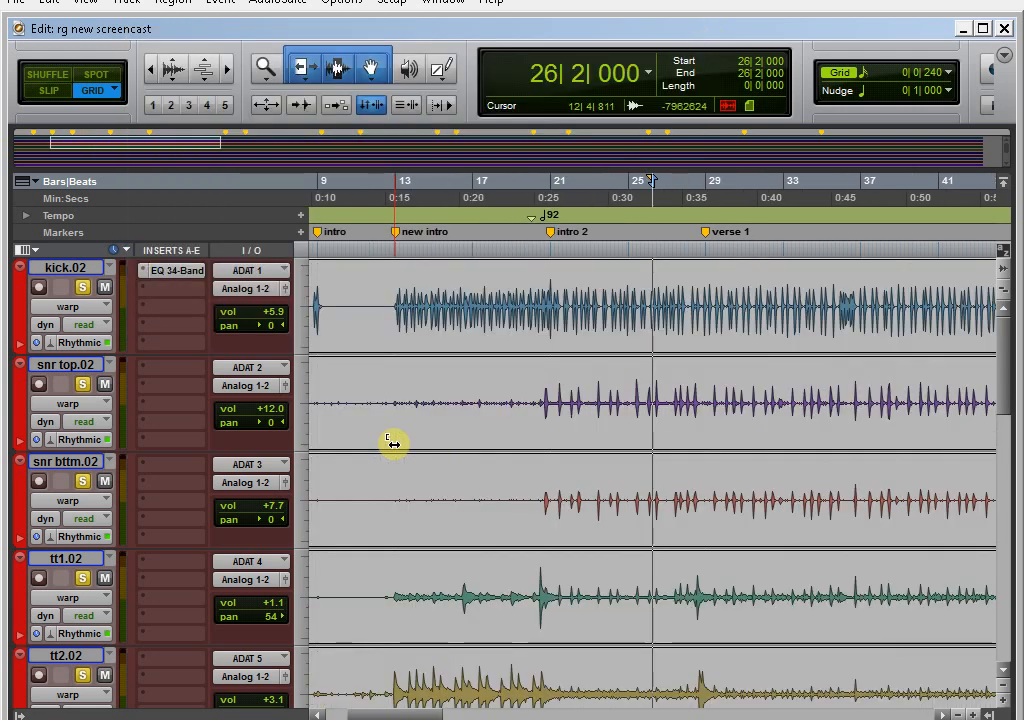
left_click(400, 245)
key("t")
key("t")
scroll(449, 329, "right", 2)
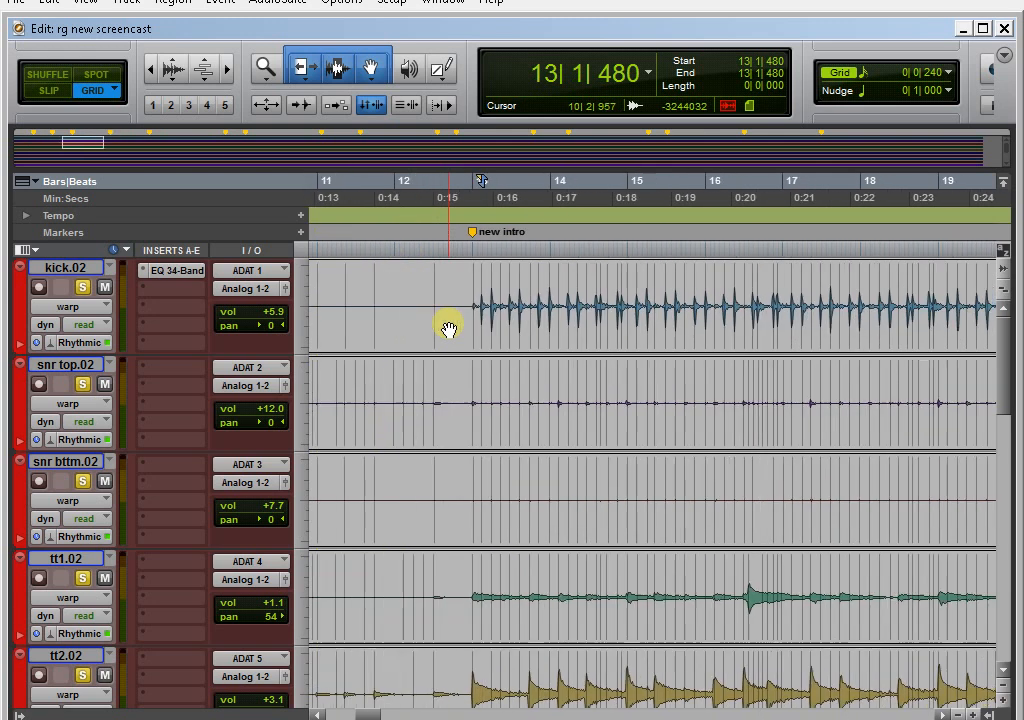
scroll(449, 329, "right", 1)
key("r")
key("r")
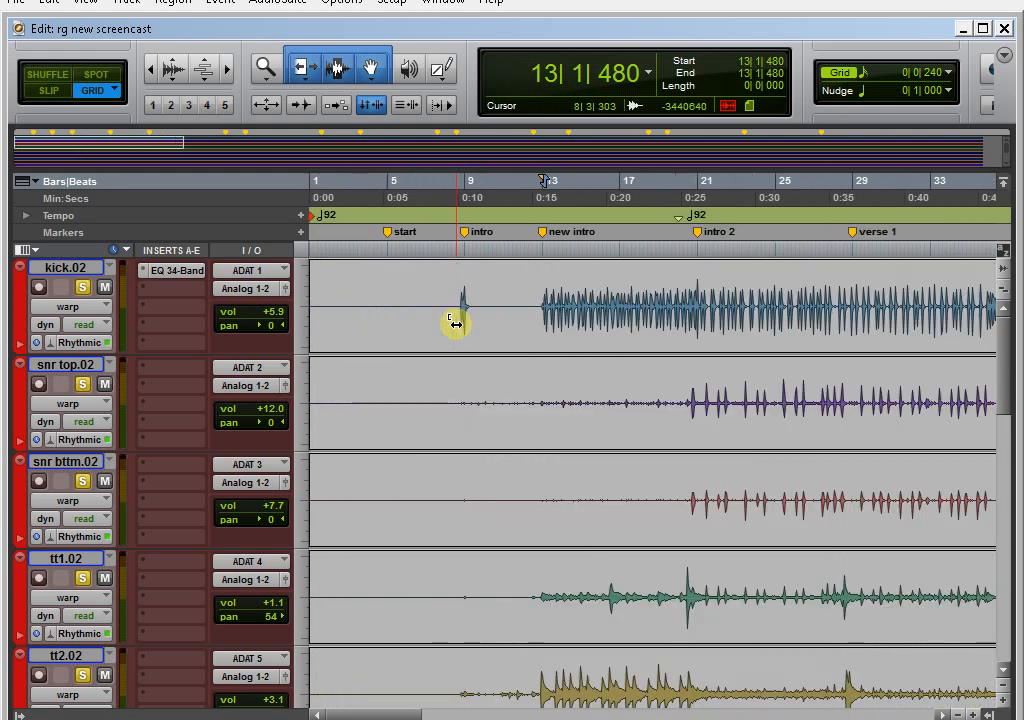
key("t")
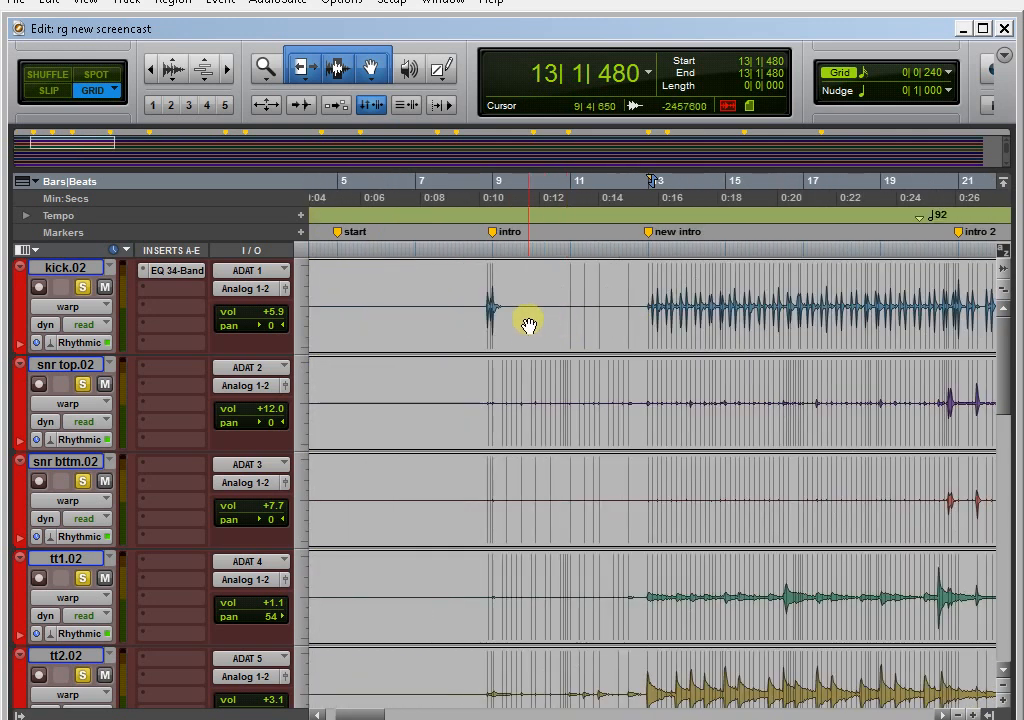
scroll(526, 325, "right", 2)
scroll(528, 325, "left", 2)
scroll(529, 325, "right", 1)
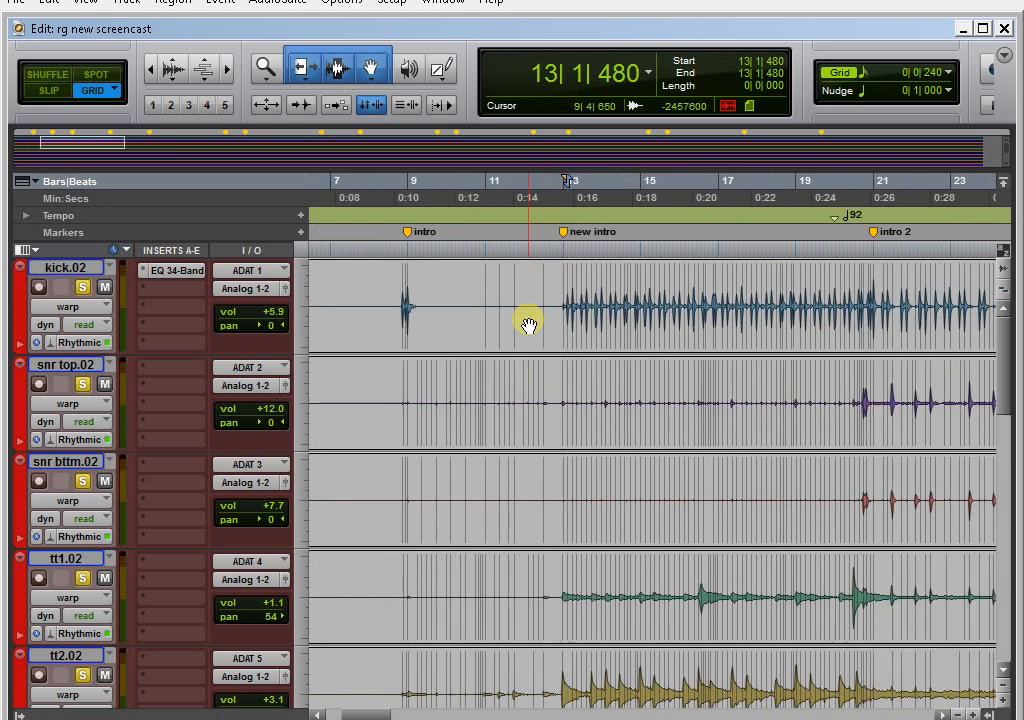
Add warp markers across the drum tracks at 6|4|480 before the intro and at 105|2|000 before the bridge
right_click(337, 298)
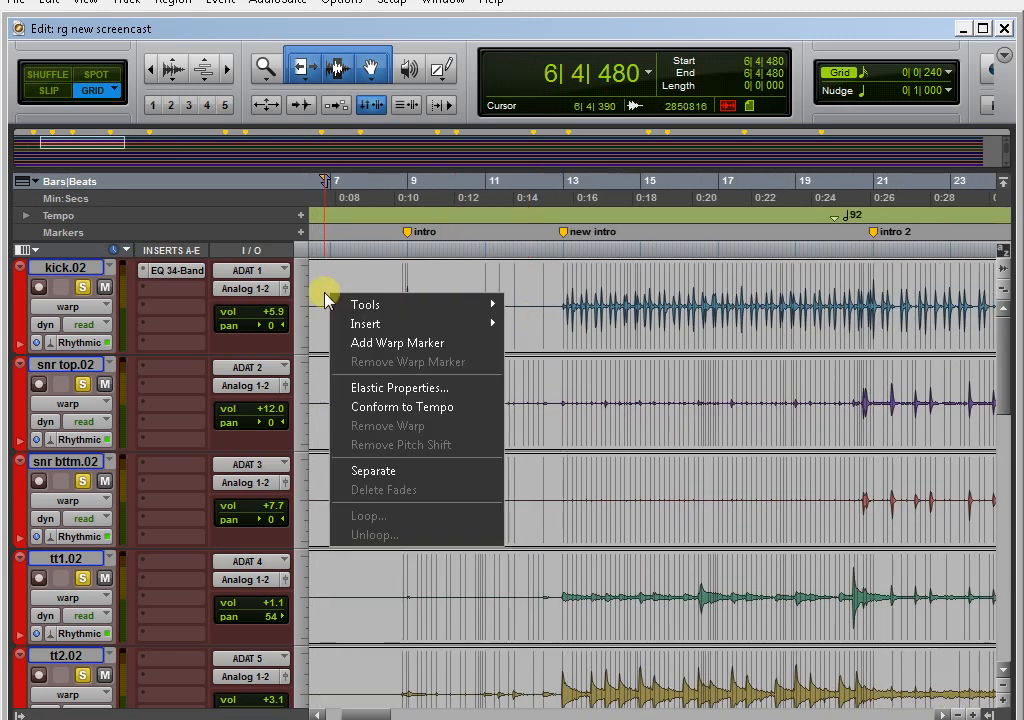
left_click(384, 341)
key("r")
key("r")
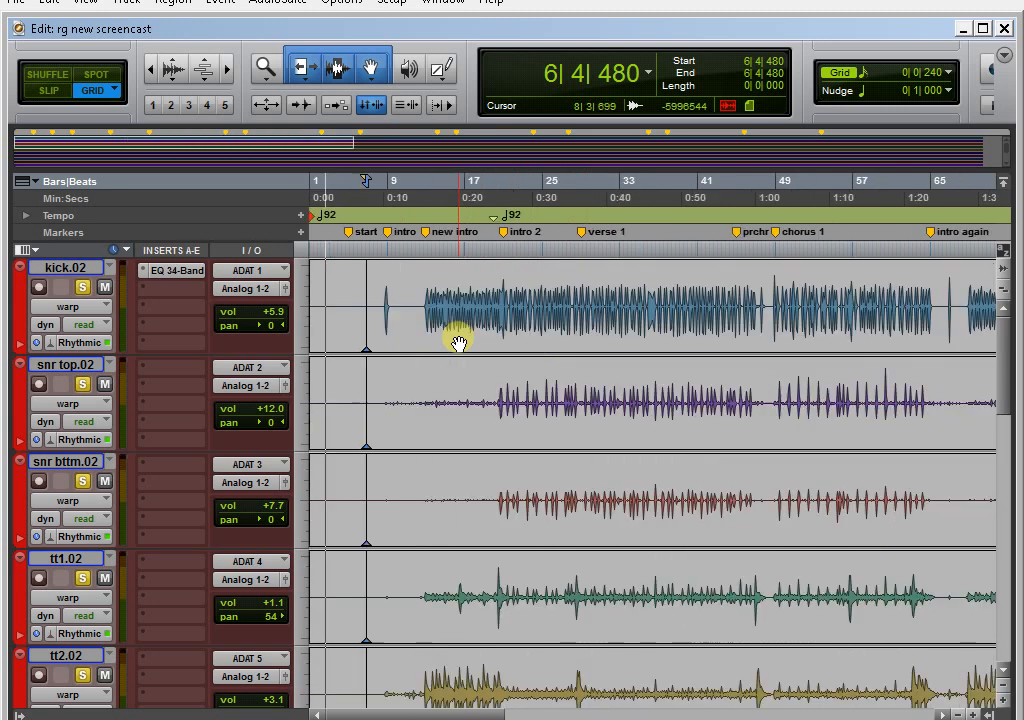
scroll(451, 343, "right", 7)
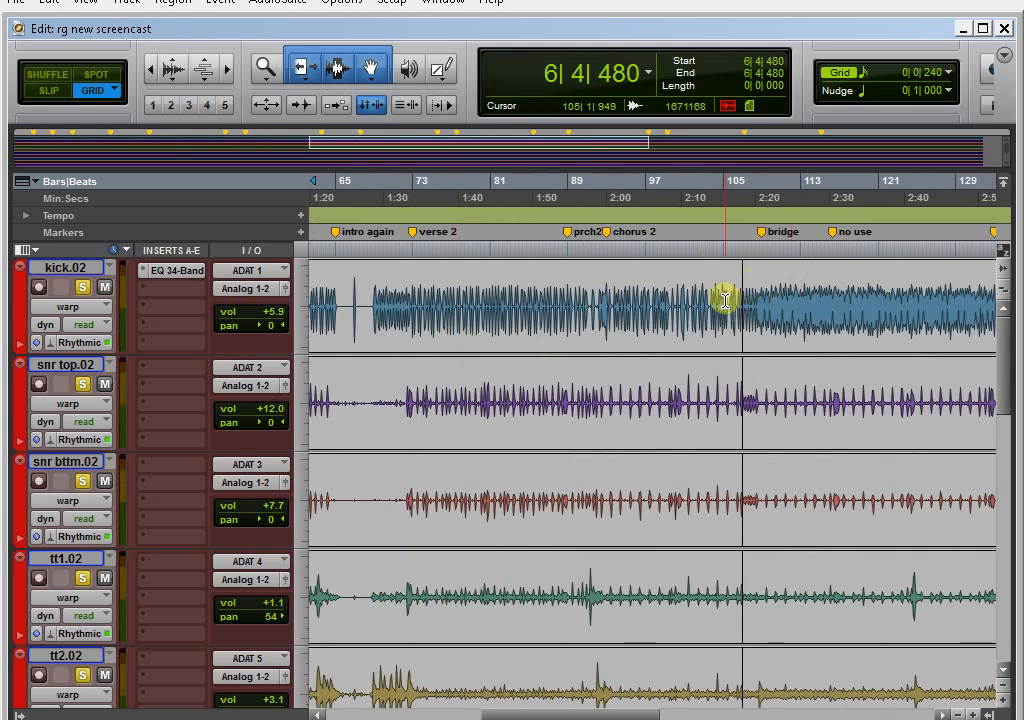
right_click(728, 298)
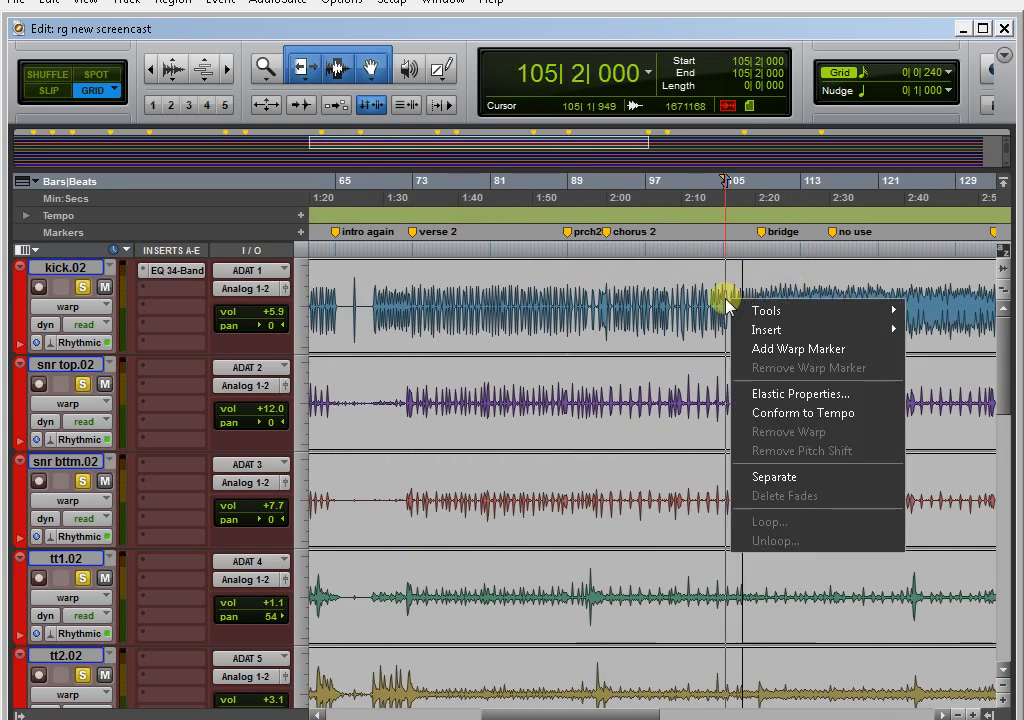
left_click(757, 349)
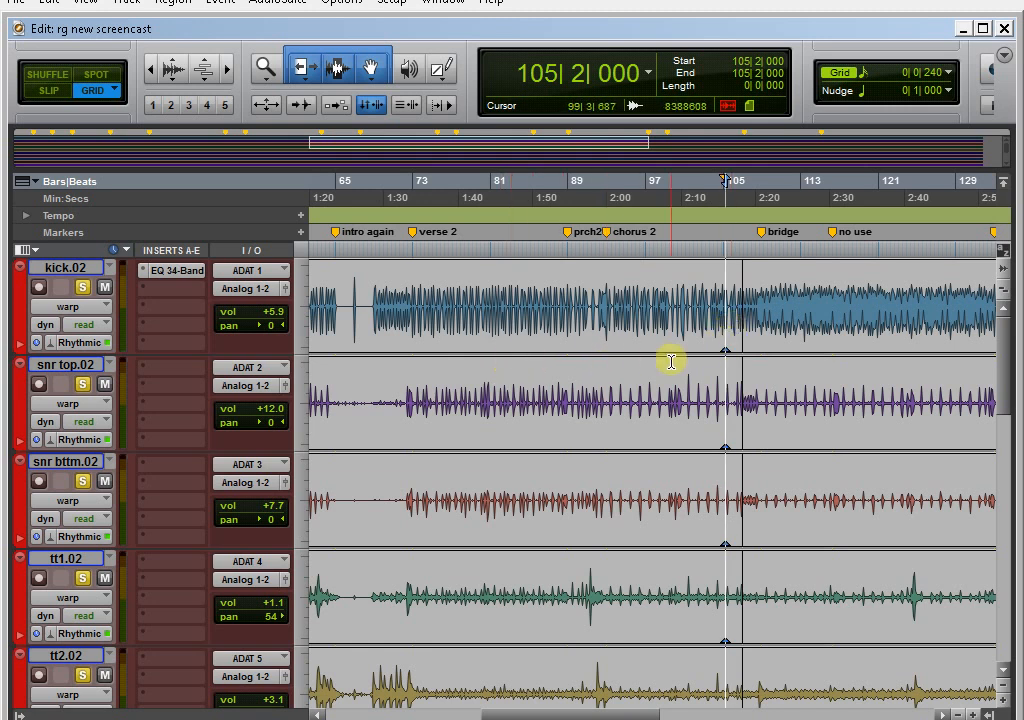
Look over the warp markers across the whole song and place the edit cursor at 13|1|000, the start of the new intro
key("r")
key("r")
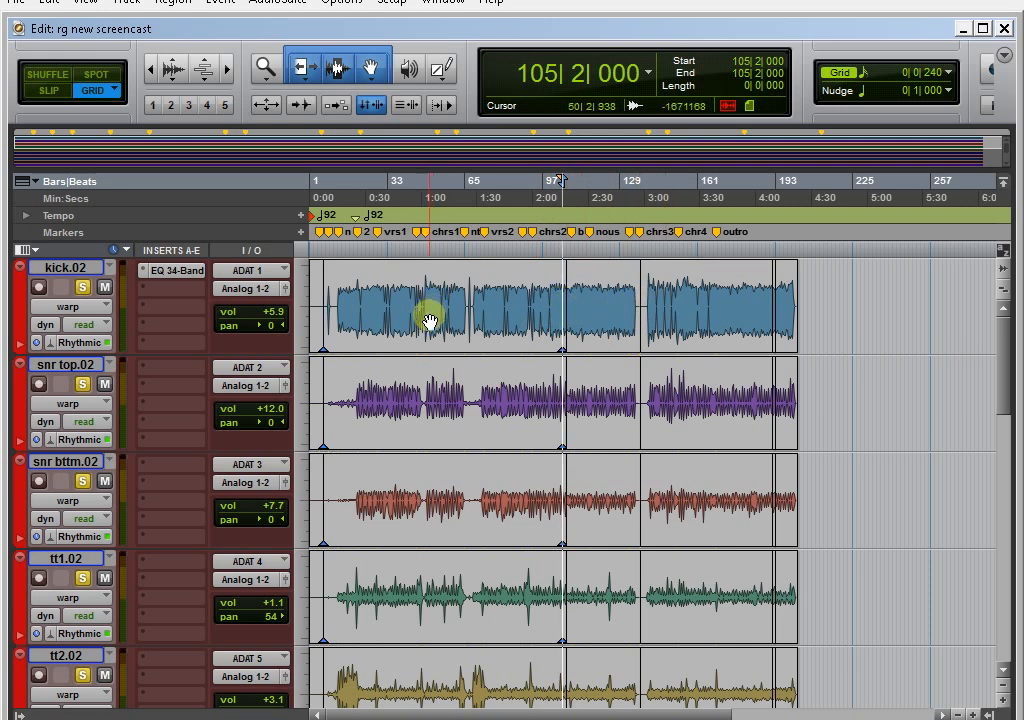
scroll(434, 350, "up", 2)
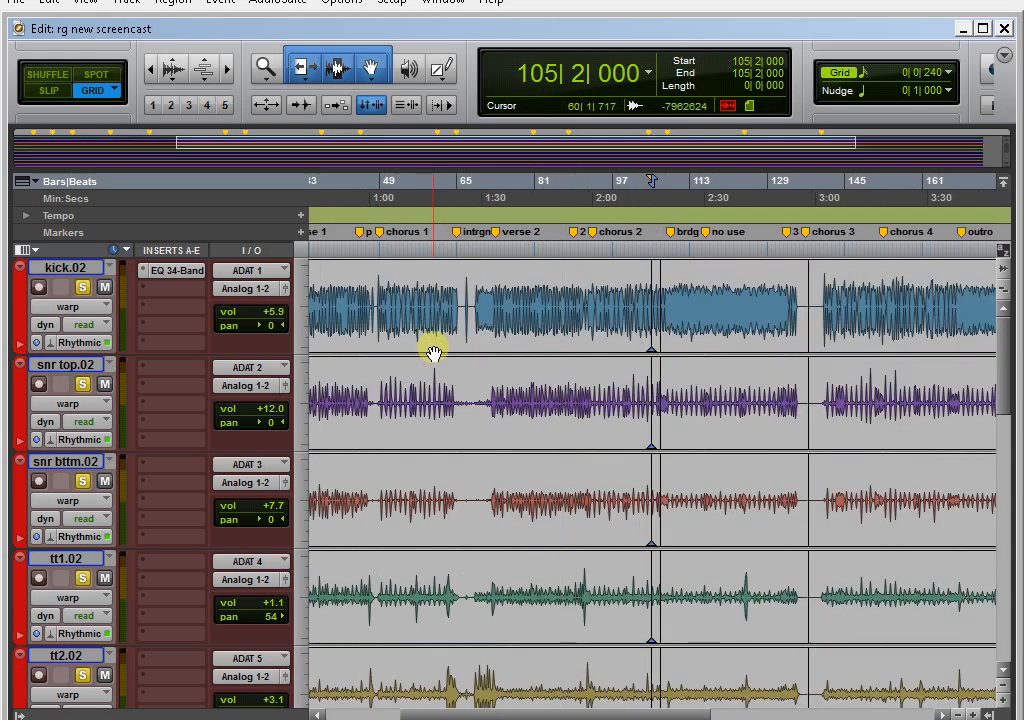
scroll(430, 347, "down", 2)
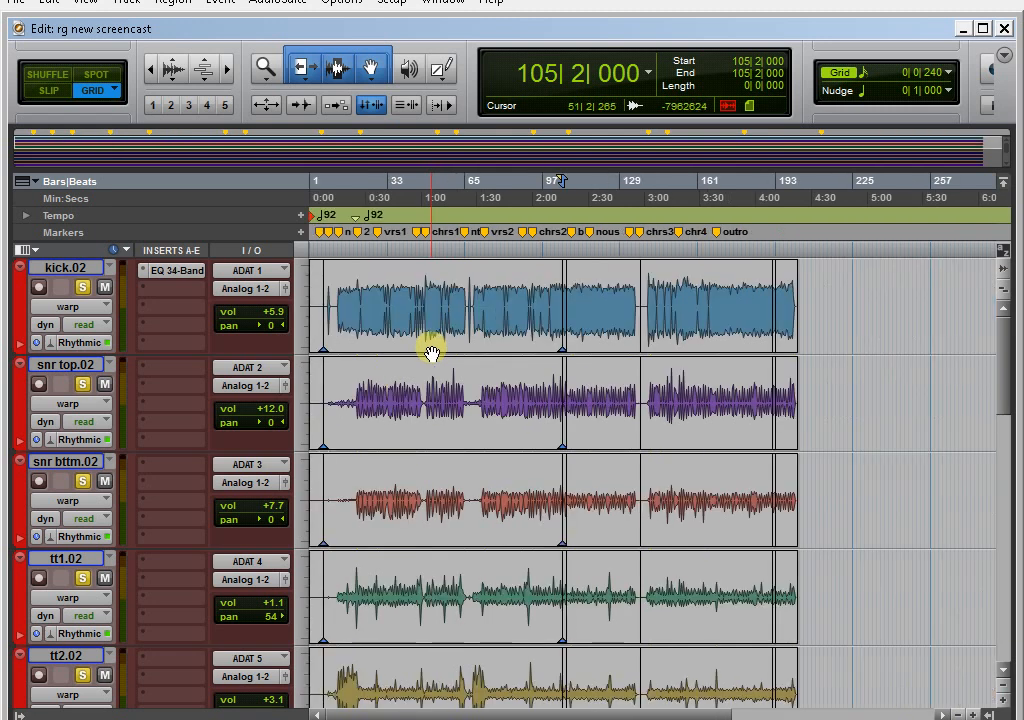
left_click(359, 299)
scroll(418, 316, "up", 4)
left_click(425, 303)
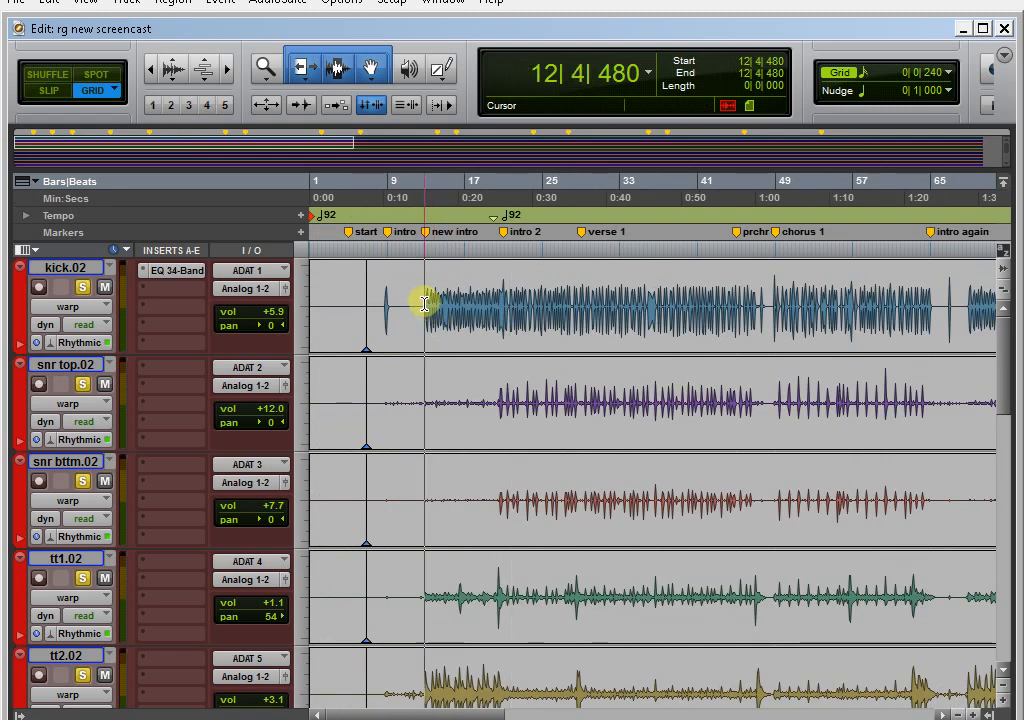
scroll(425, 303, "up", 2)
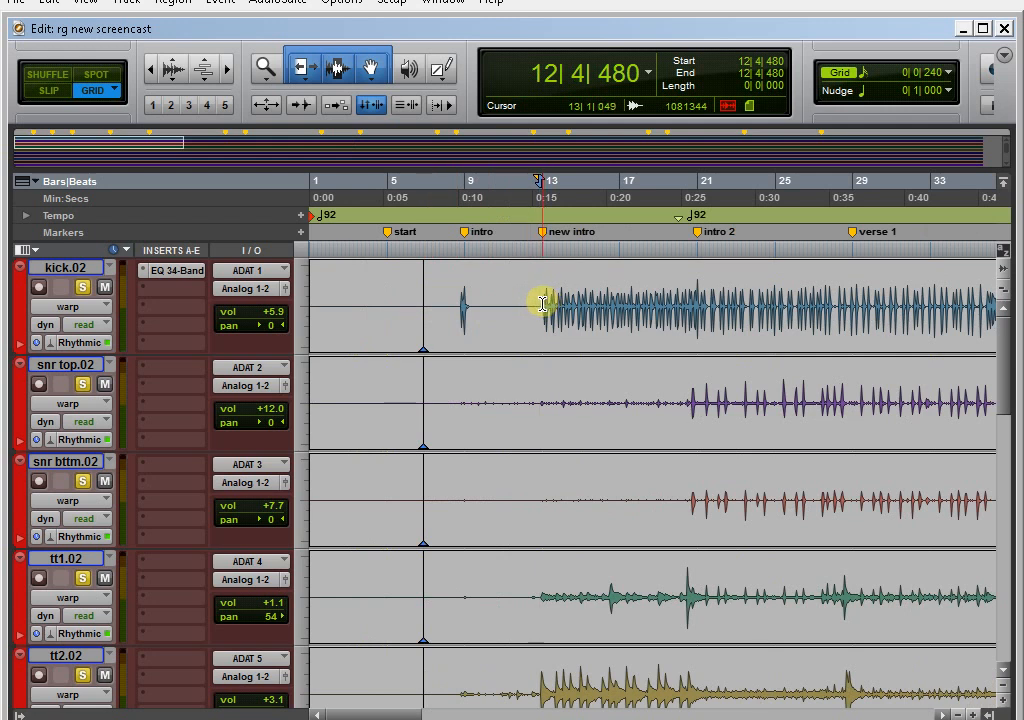
left_click(543, 303)
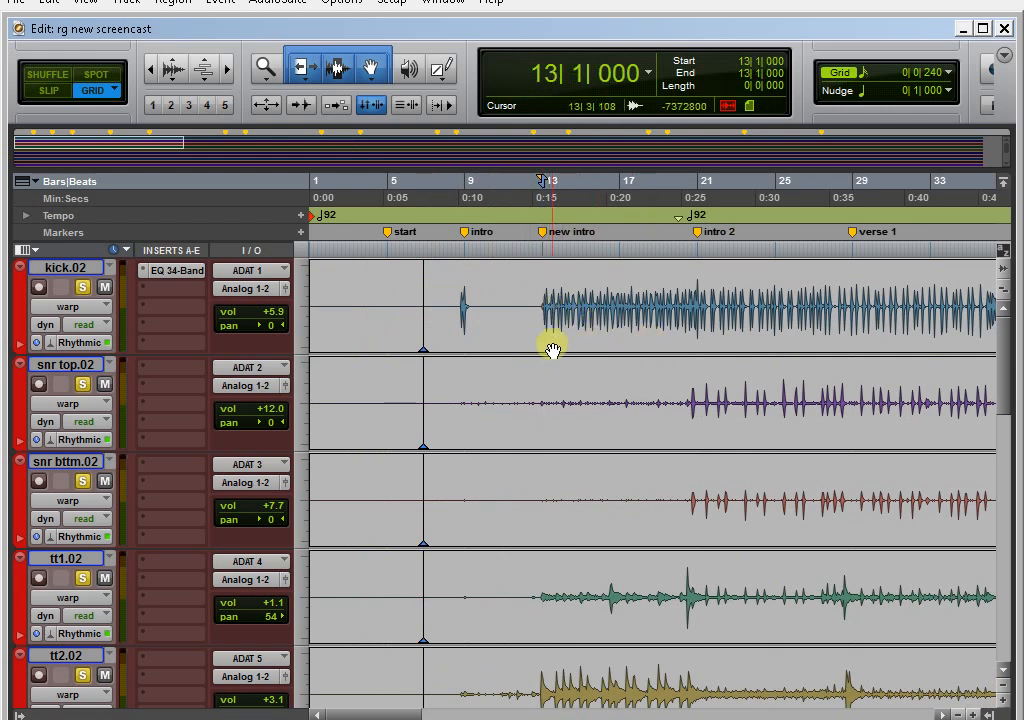
Check the Click track's volume, and play the drums from 13|1|000 until the start of intro 2
scroll(552, 349, "right", 5)
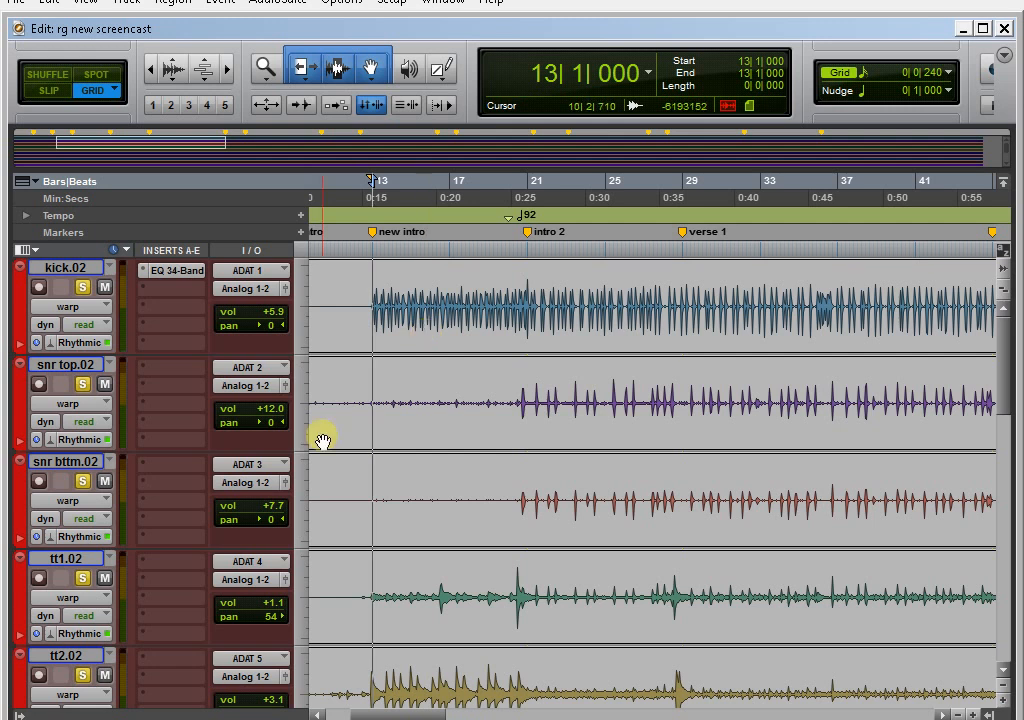
scroll(309, 464, "down", 15)
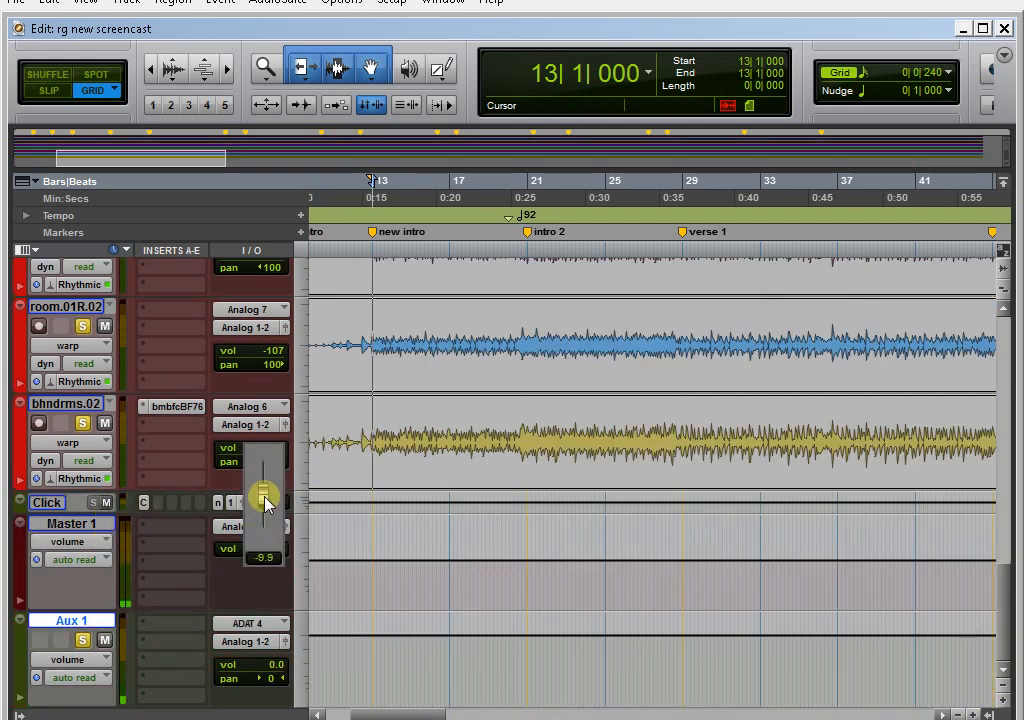
scroll(385, 528, "up", 15)
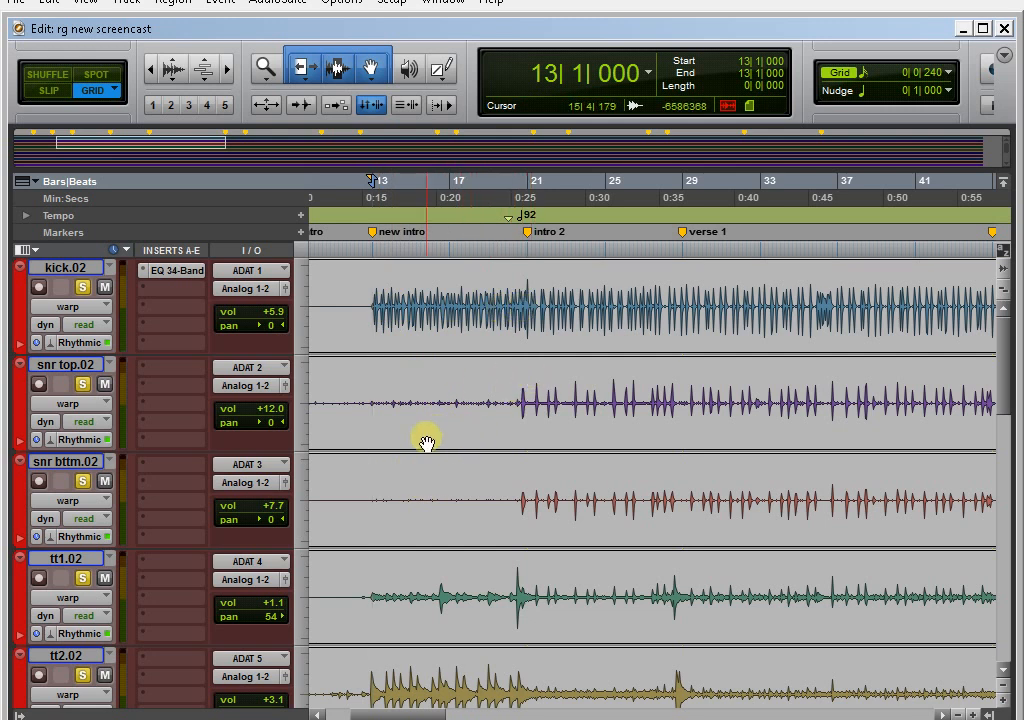
key("space")
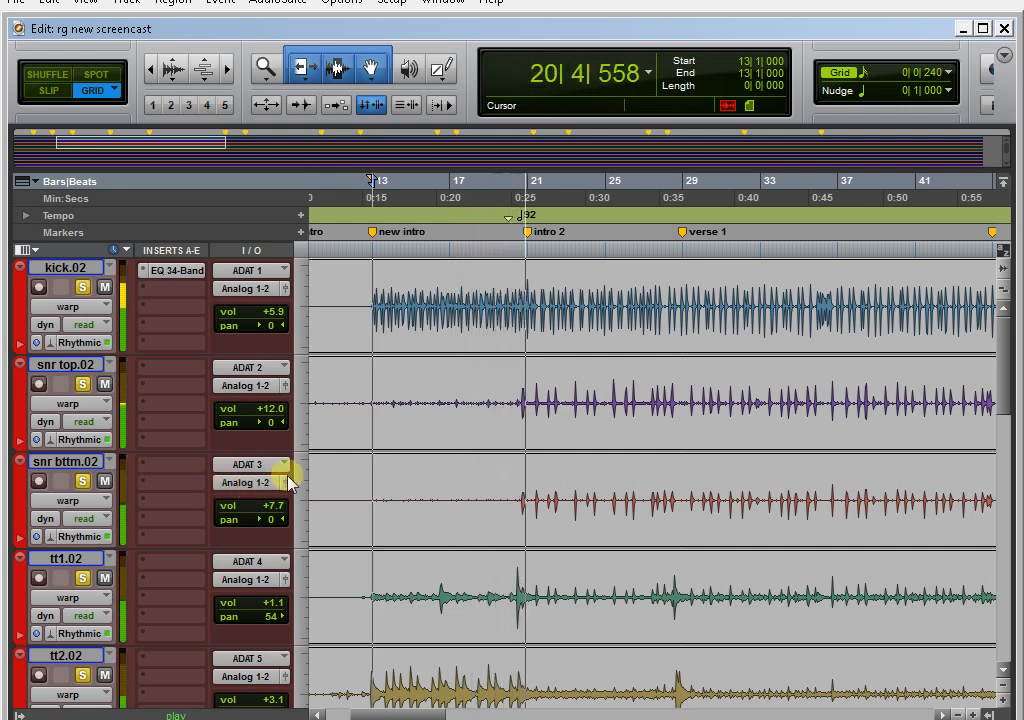
key("space")
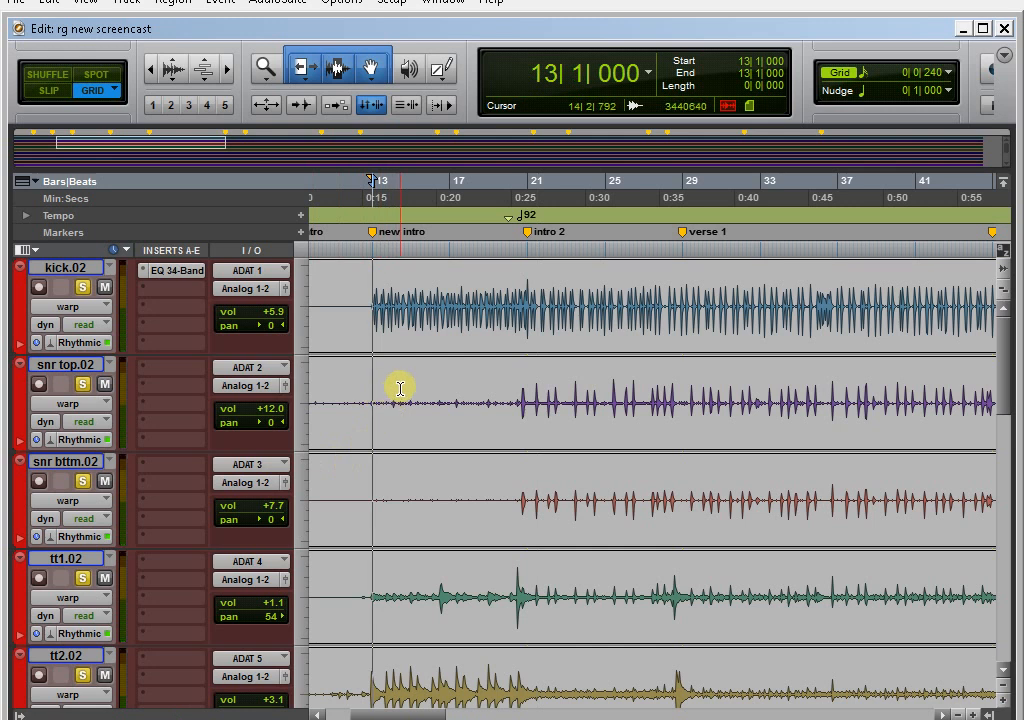
Place the edit cursor at 13|1|480 in the new intro and play the drums briefly from there
left_click(380, 303)
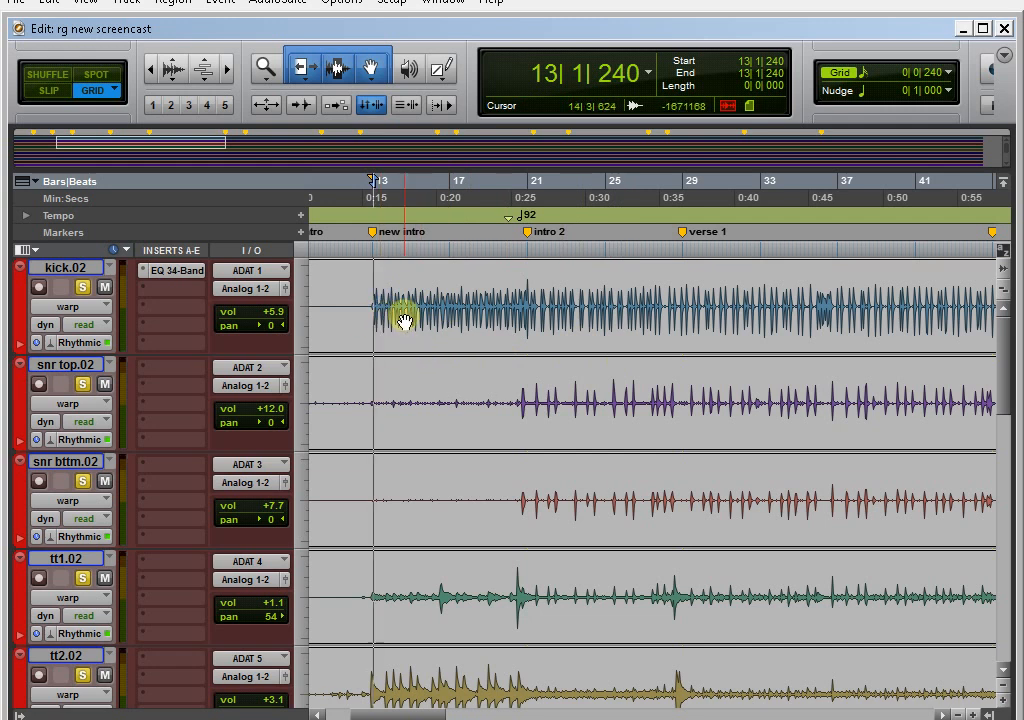
key("ctrl+bracketright")
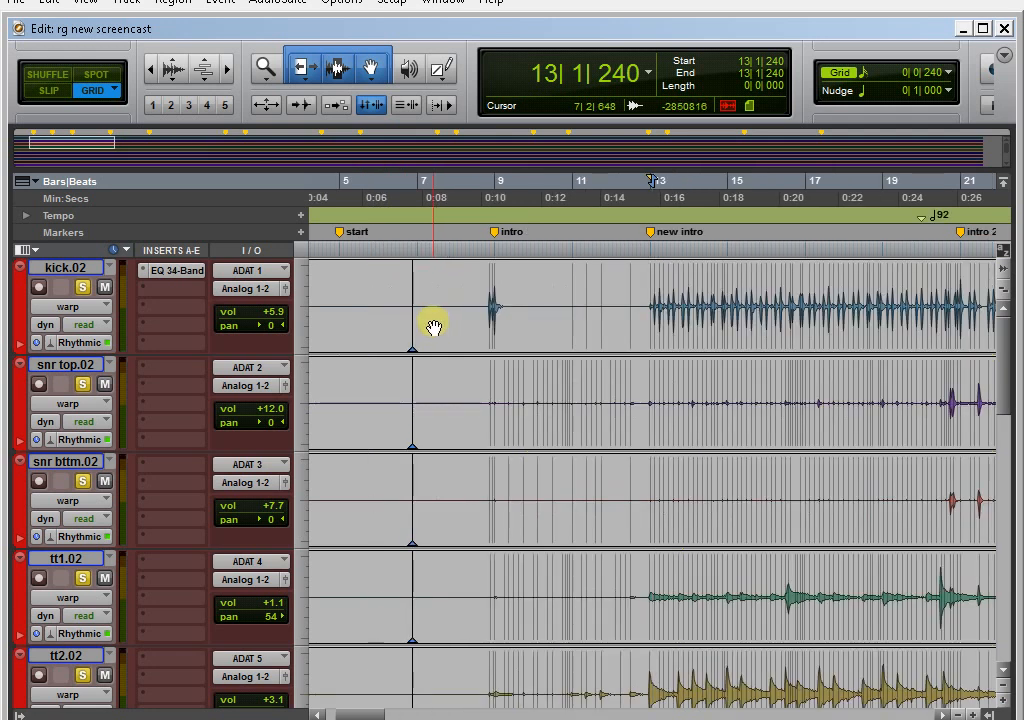
scroll(433, 328, "right", 3)
scroll(433, 326, "right", 2)
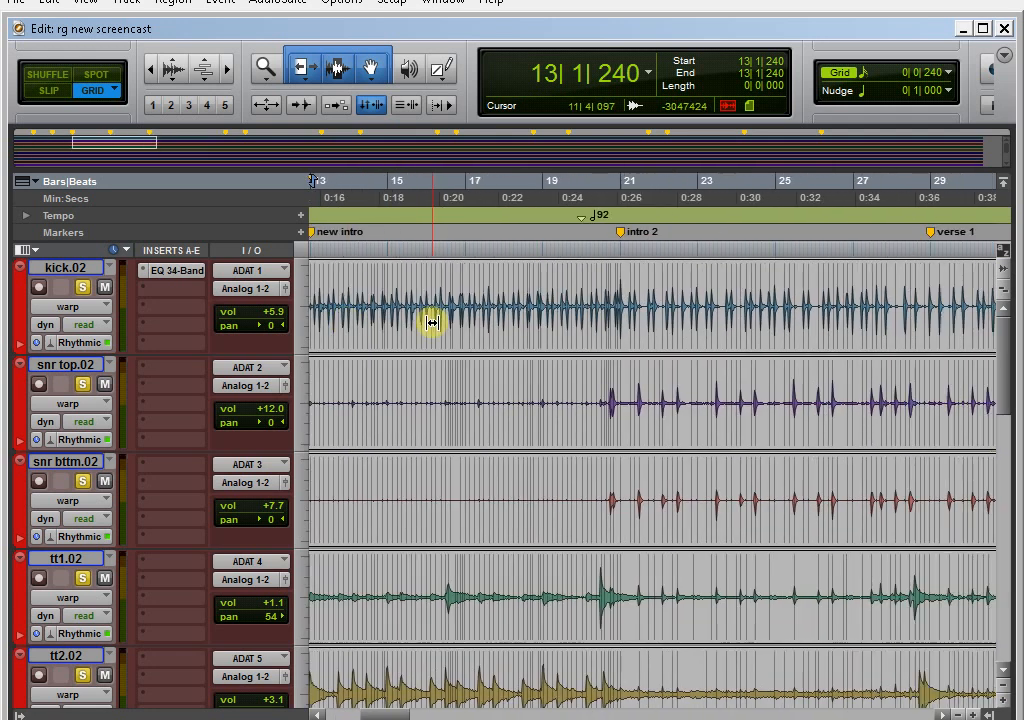
scroll(433, 323, "left", 1)
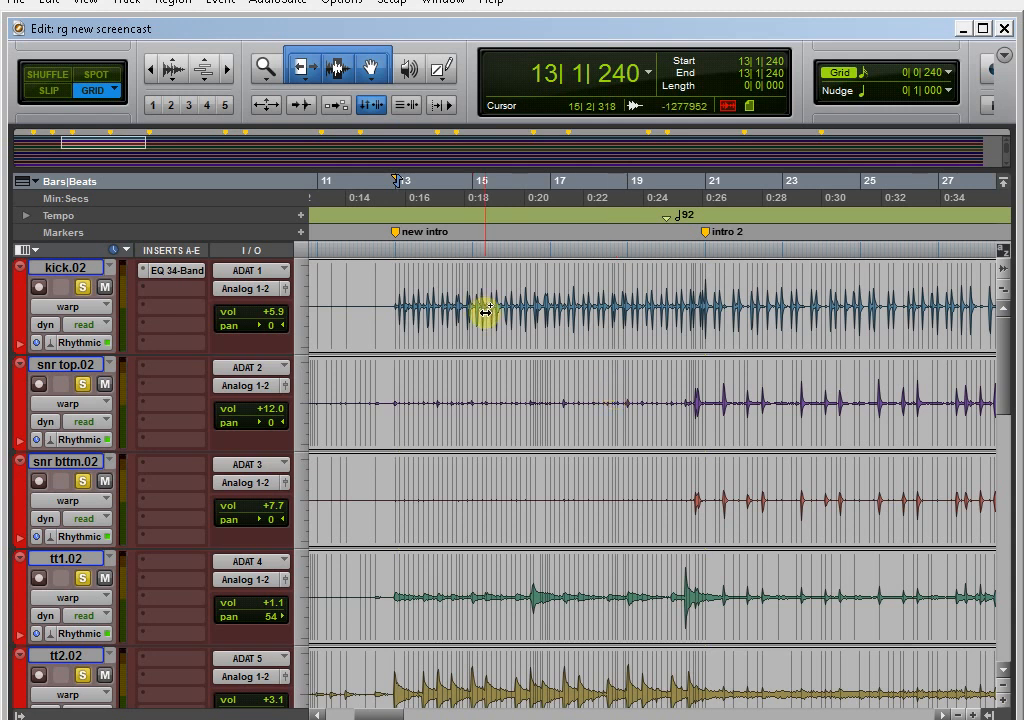
left_click(400, 302)
key("ctrl+]")
key("ctrl+]")
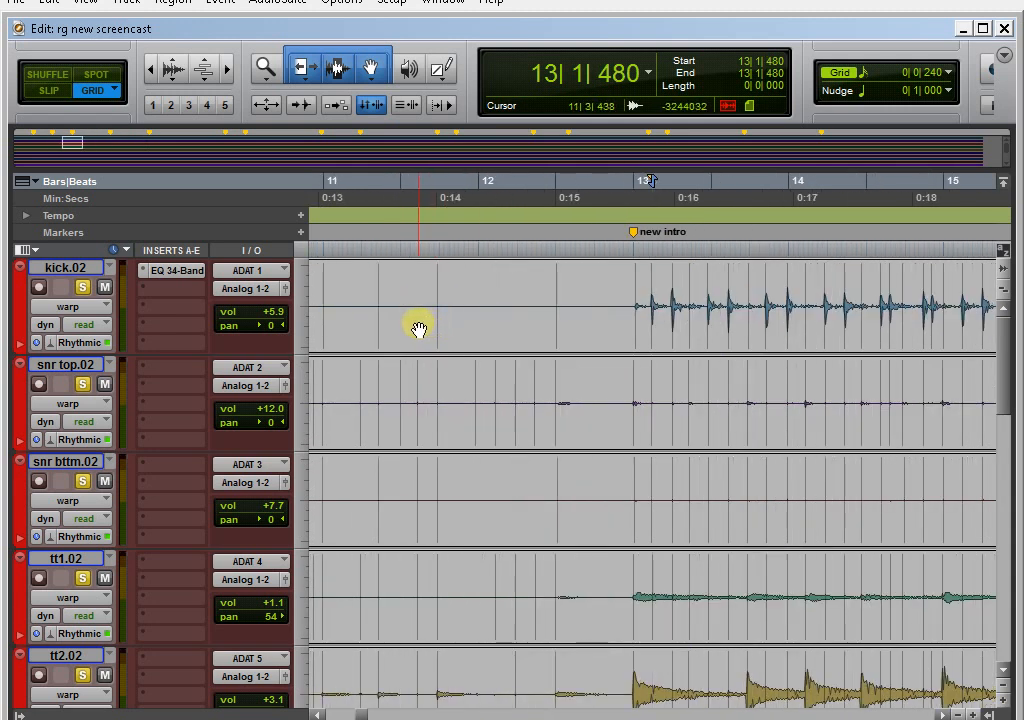
scroll(418, 328, "right", 2)
key("ctrl+[")
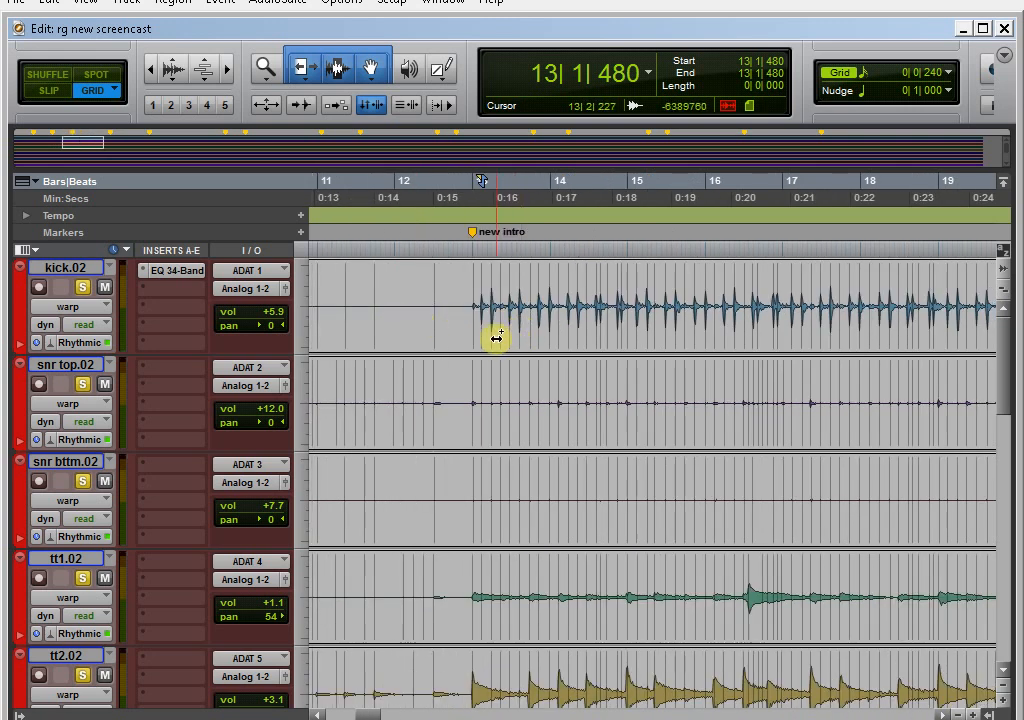
key("space")
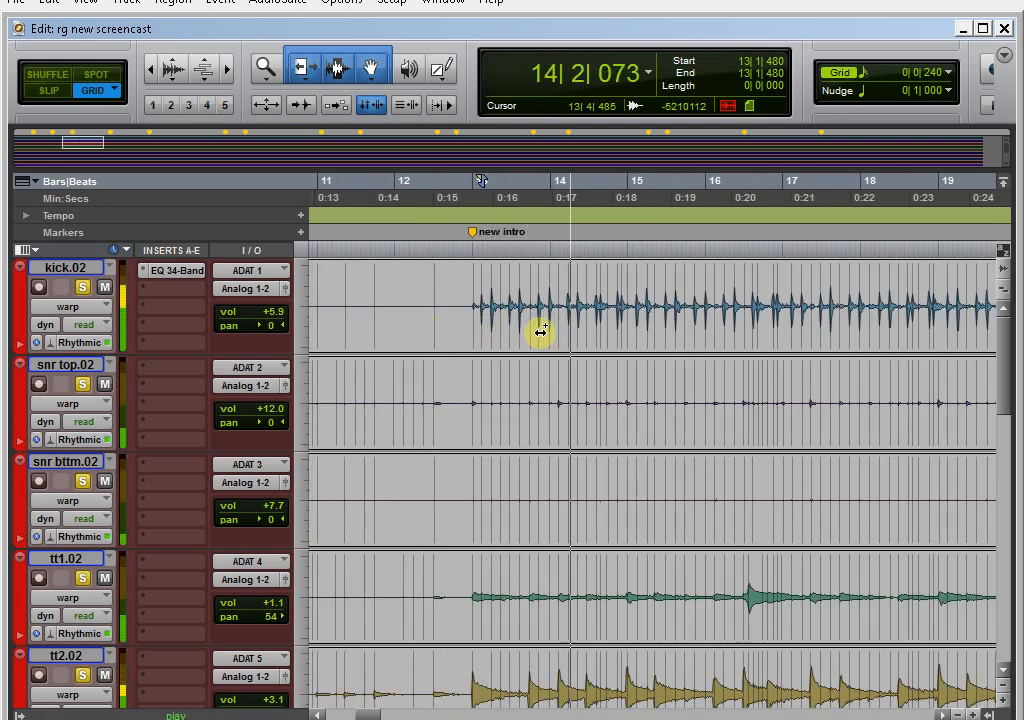
key("space")
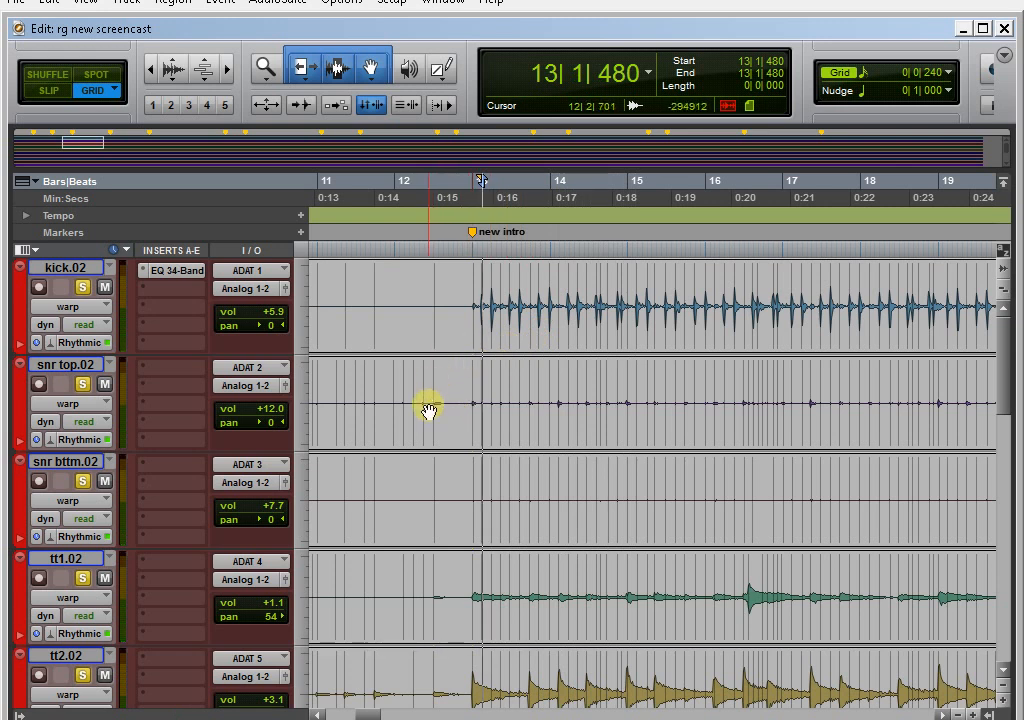
Add a warp marker across the drum tracks at 12|4|480, just before the new intro
scroll(515, 430, "down", 2)
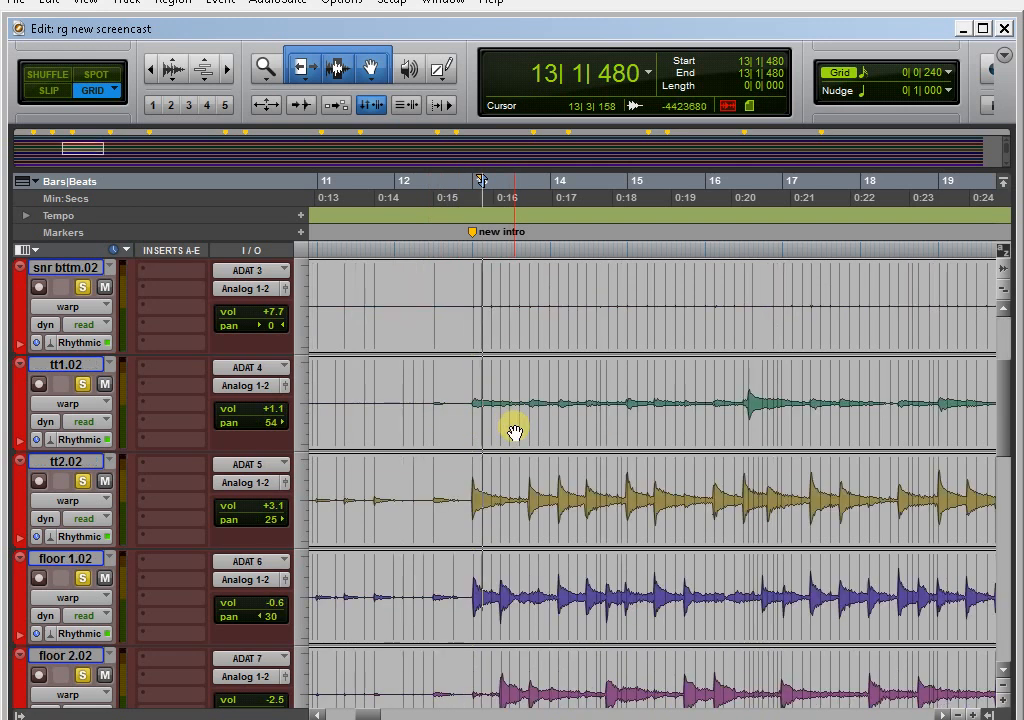
scroll(515, 432, "up", 2)
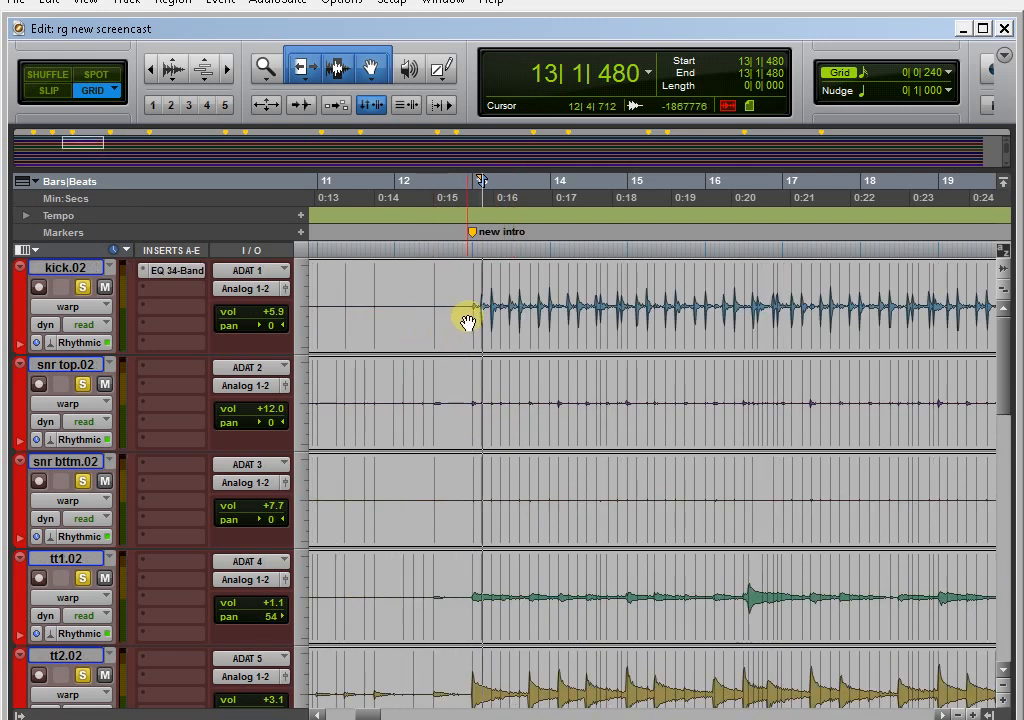
scroll(490, 515, "down", 2)
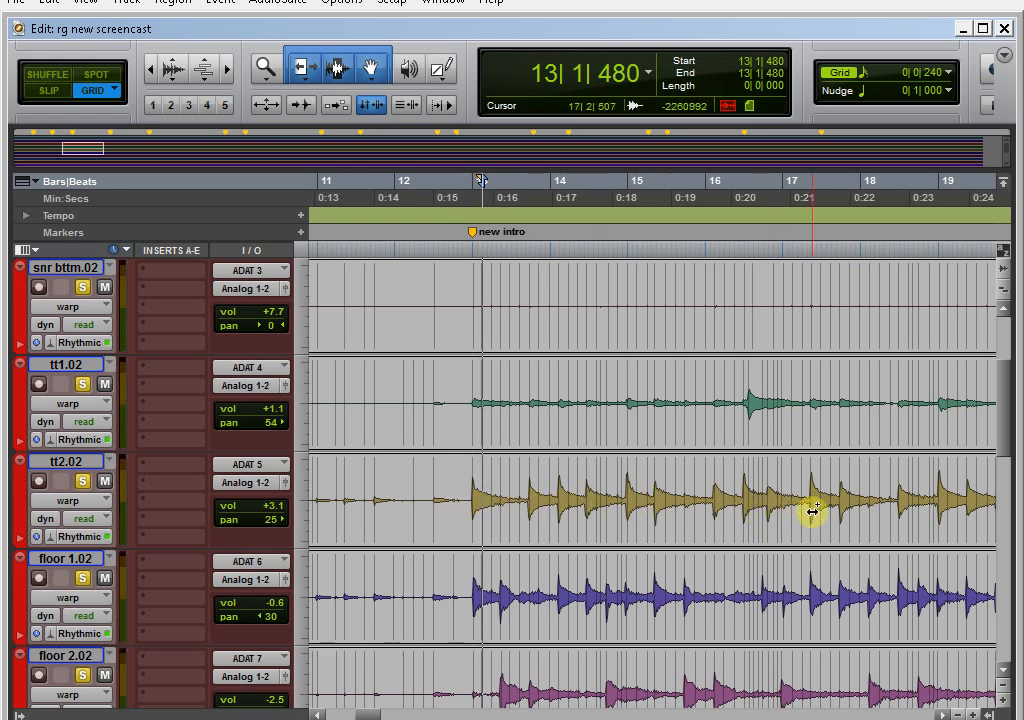
scroll(640, 470, "up", 2)
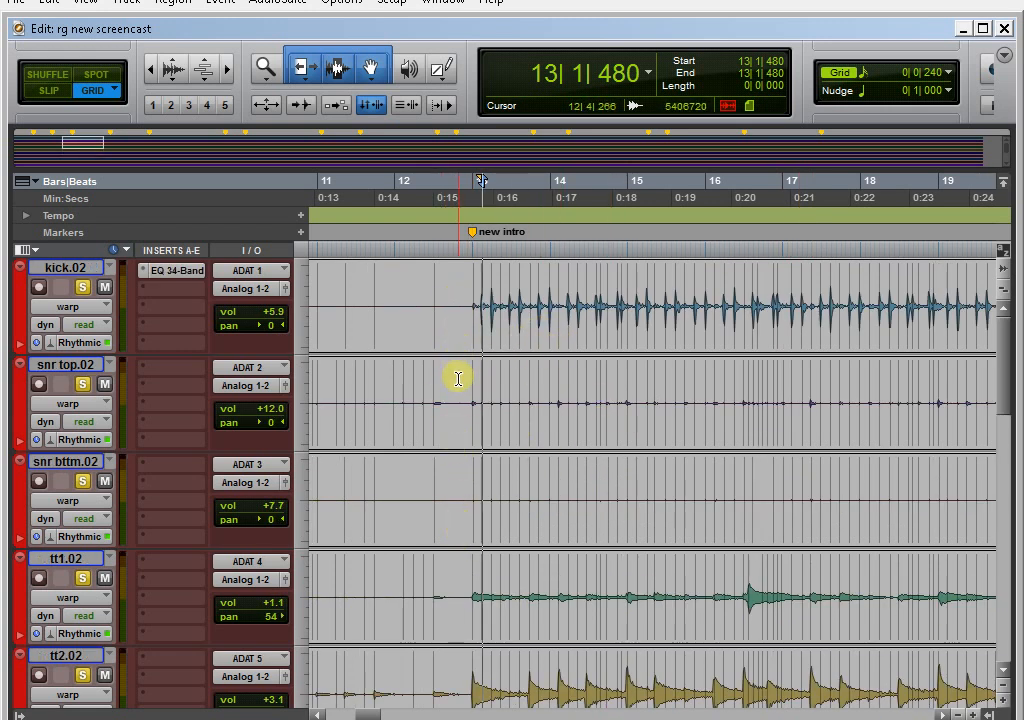
right_click(466, 304)
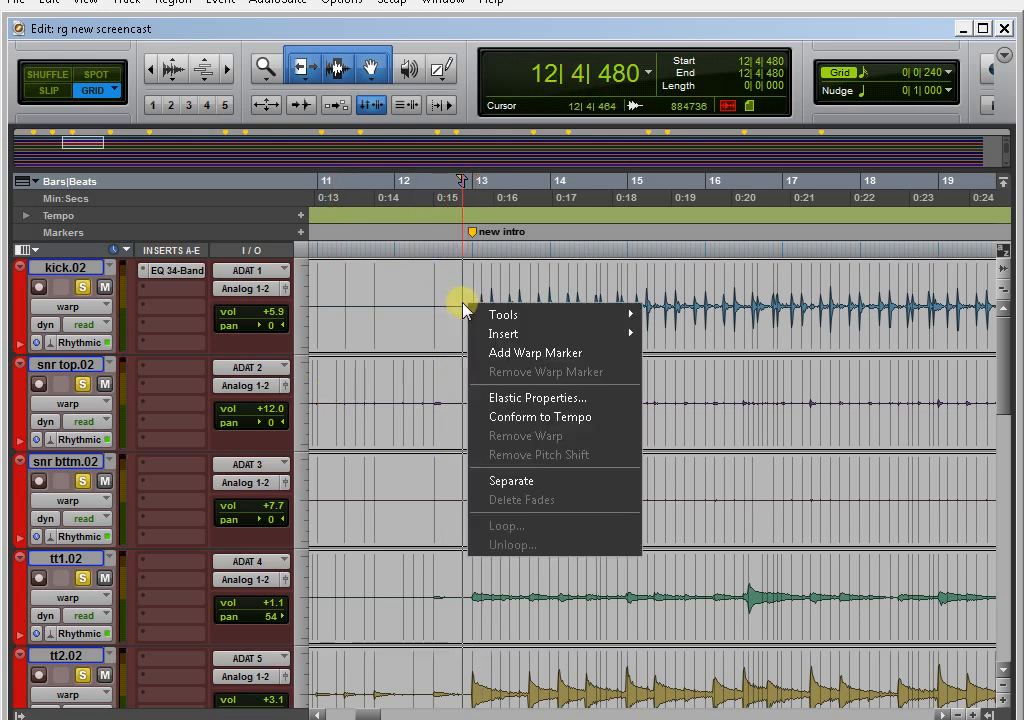
left_click(518, 356)
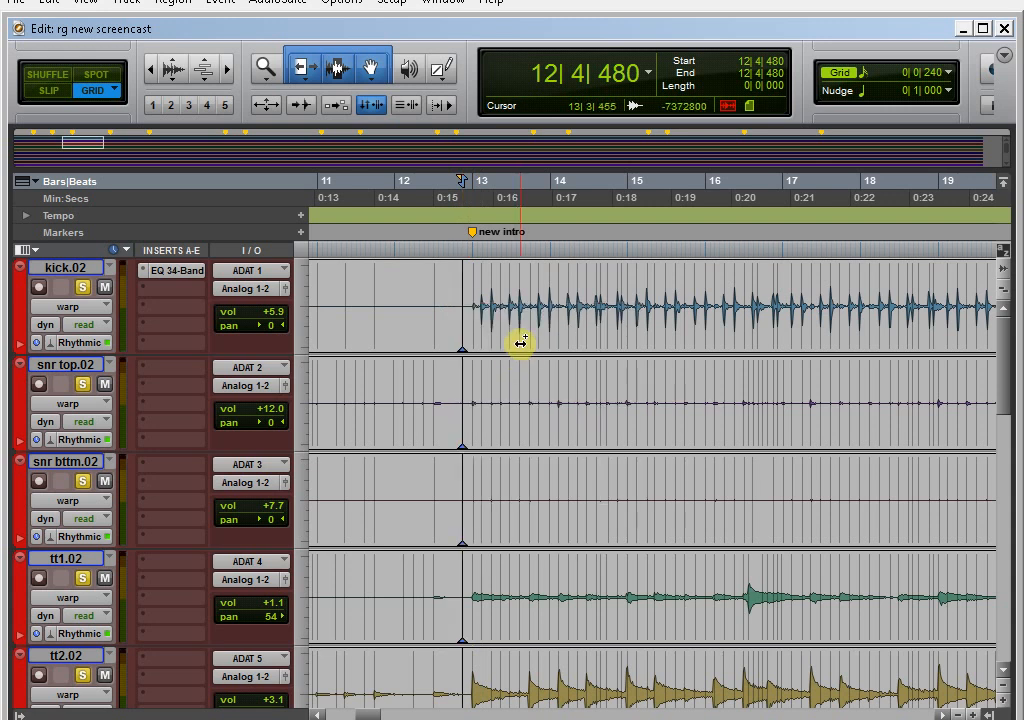
Add a warp marker across the drum tracks on the first tt2.02 hit of the new intro, at bar 13
left_click(482, 298)
key("t")
key("t")
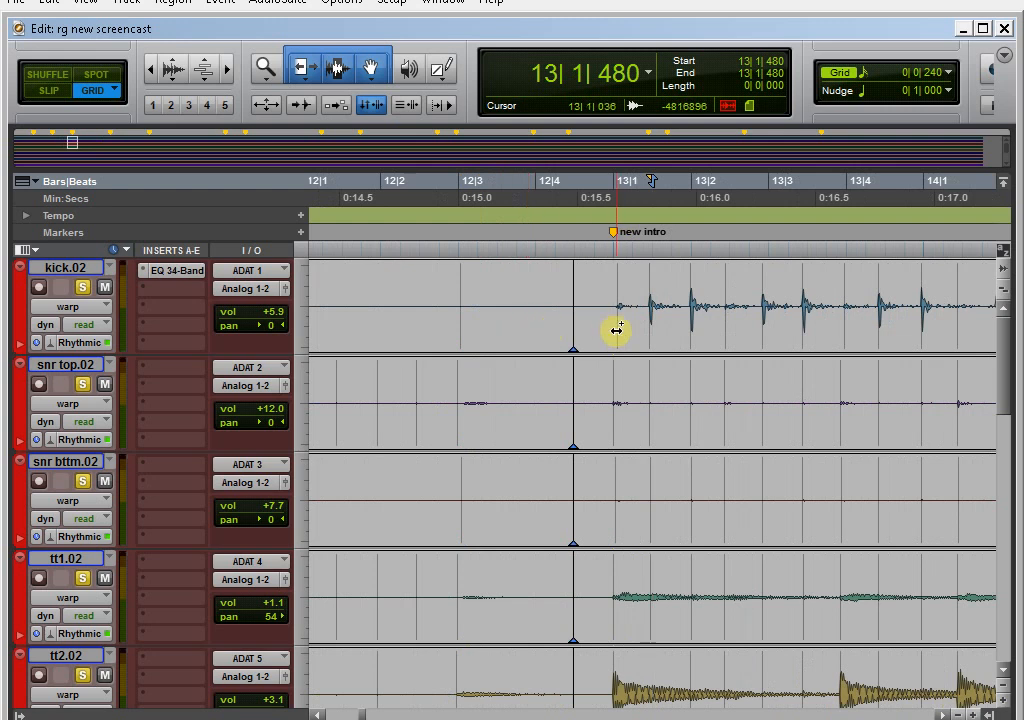
scroll(616, 330, "down", 2)
left_click(613, 512)
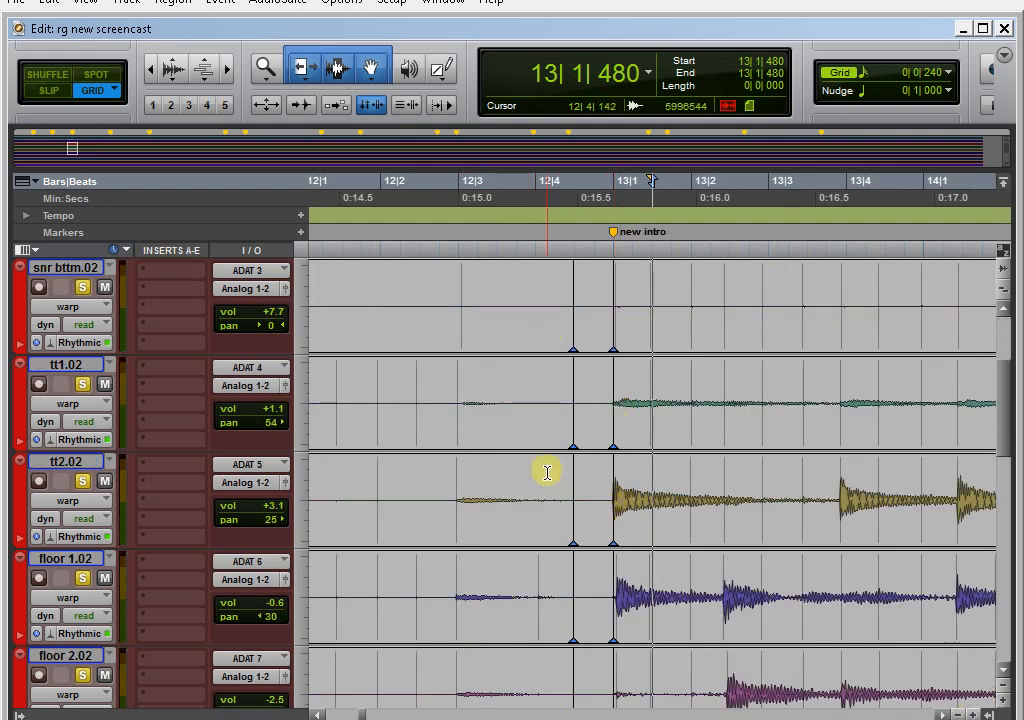
Add warp markers on the tt2.02 hits just after the start of bar 14 and on beat 2 of bar 15
key("r")
key("r")
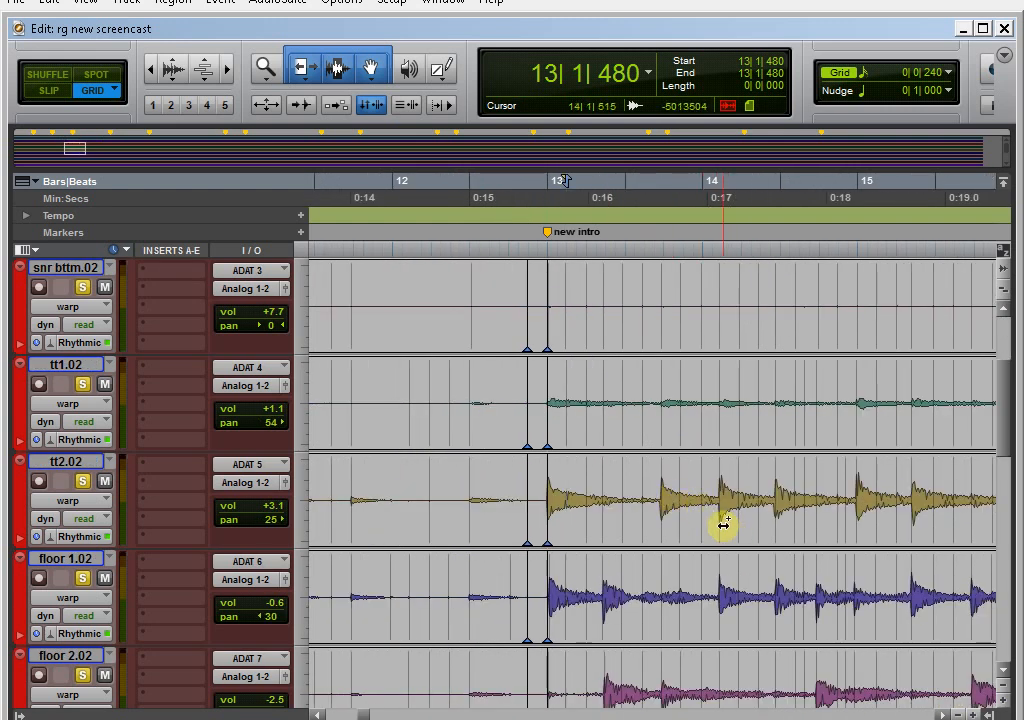
left_click(721, 523)
scroll(720, 521, "right", 3)
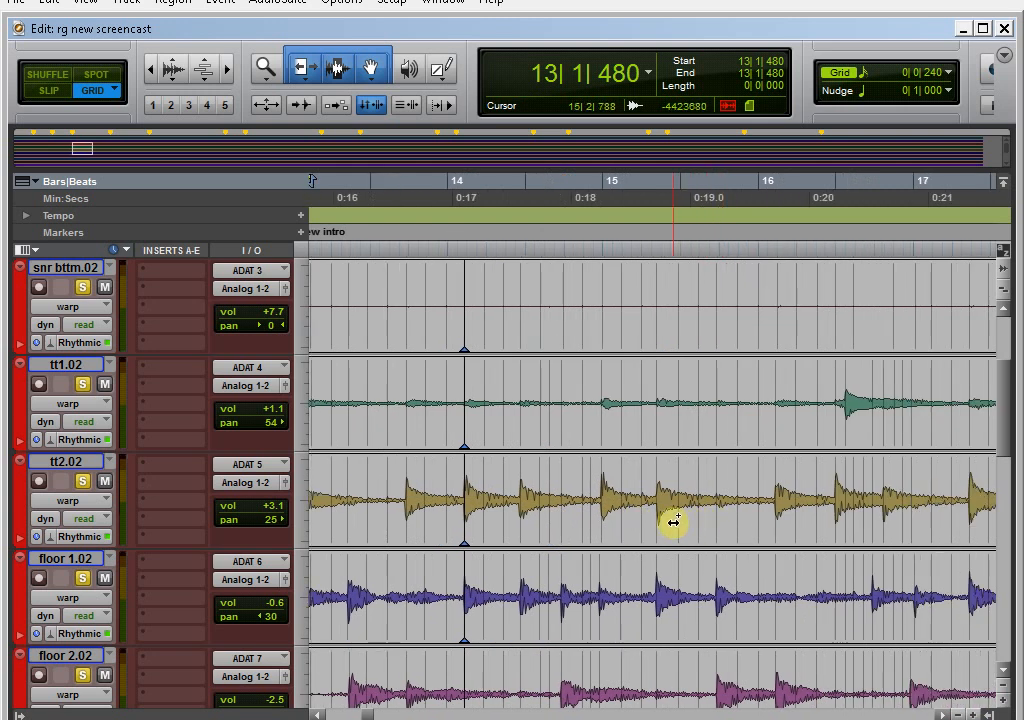
left_click(657, 523)
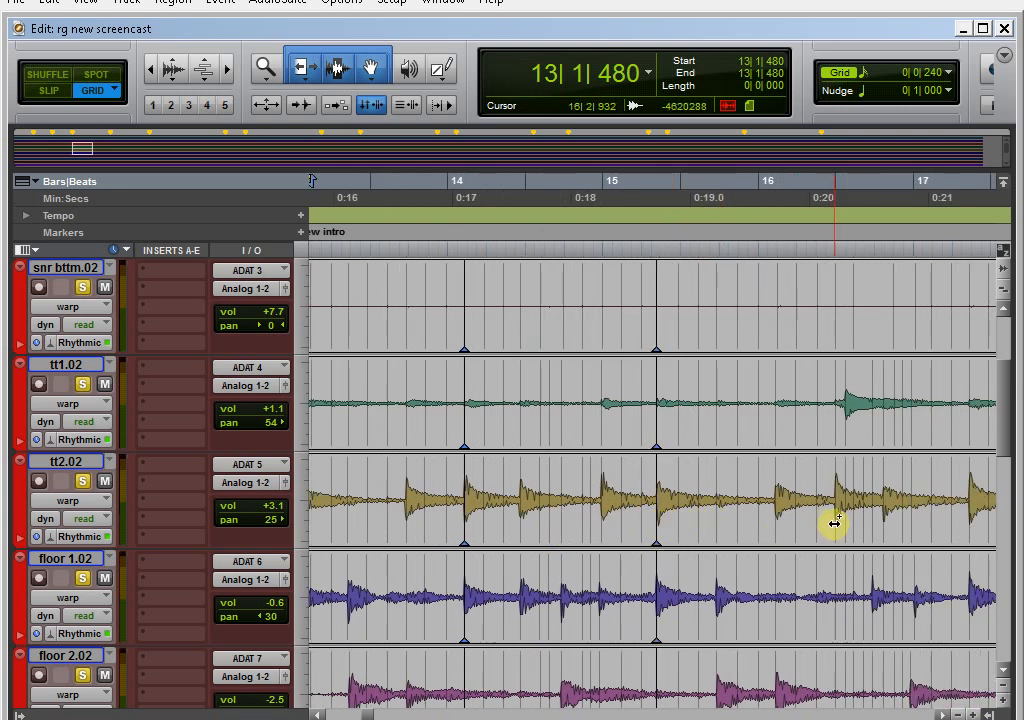
Add warp markers on the tt2.02 hits within bars 16, 17, 19 and 20, up to intro 2
scroll(768, 520, "right", 2)
left_click(716, 527)
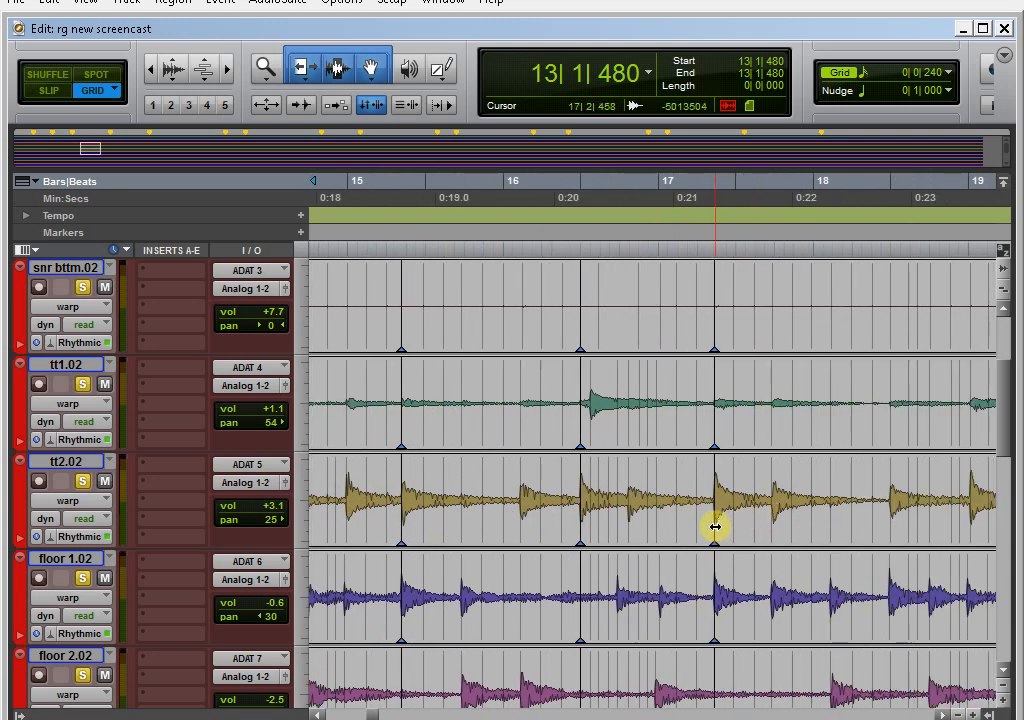
scroll(800, 526, "right", 2)
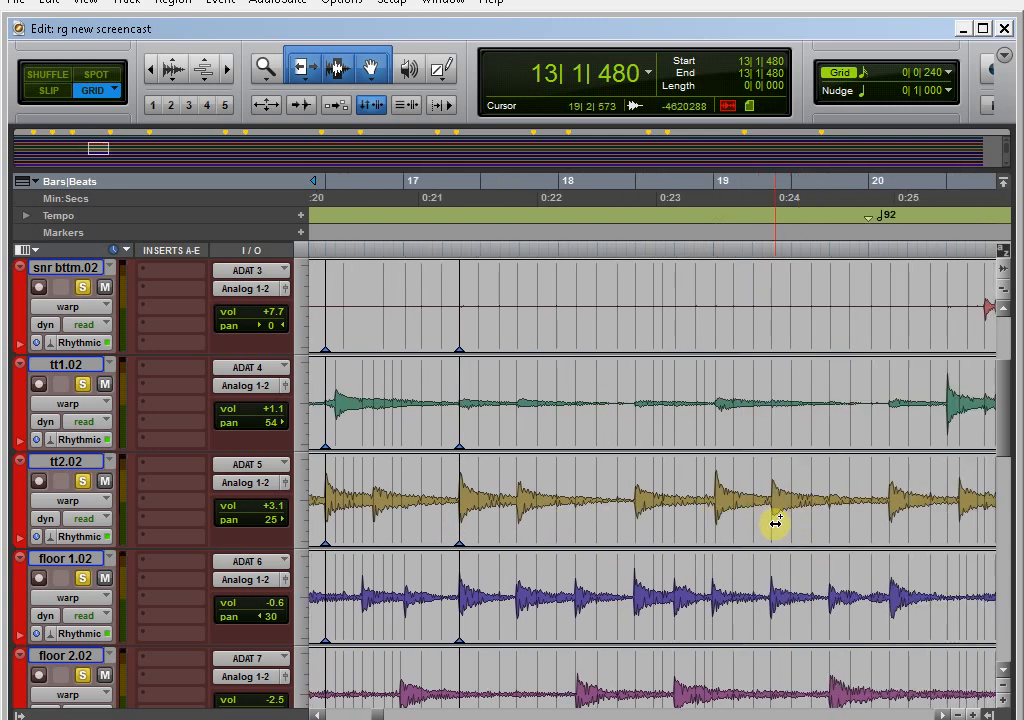
left_click(772, 523)
scroll(710, 508, "right", 2)
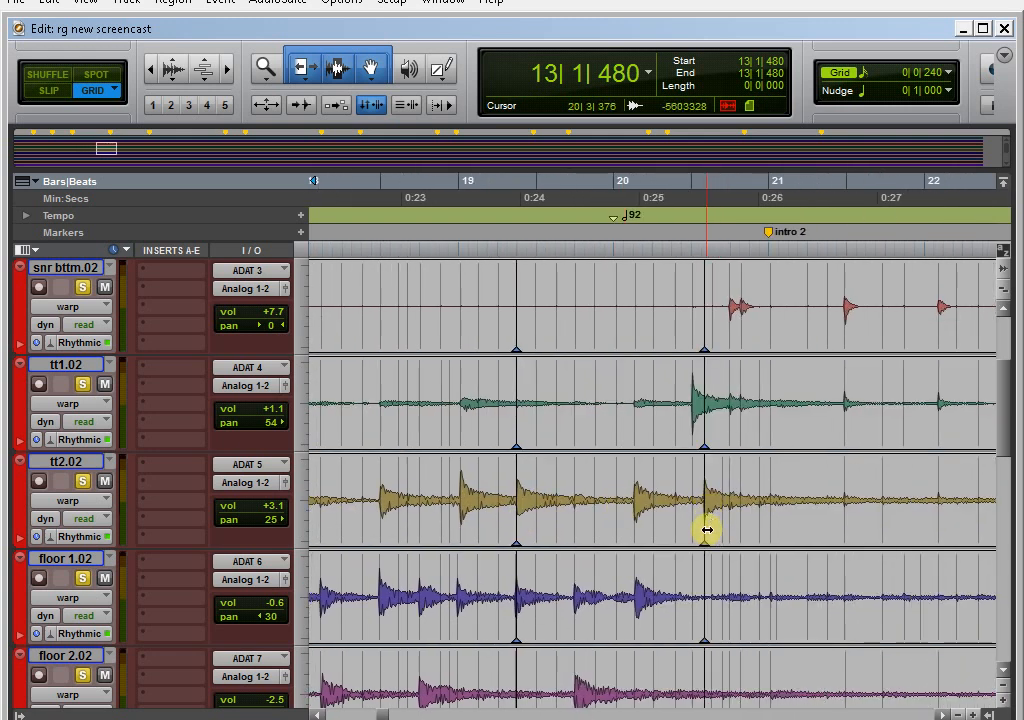
Examine the spacing of the warp markers across the drum tracks from the start through the new intro
key("r")
key("r")
key("r")
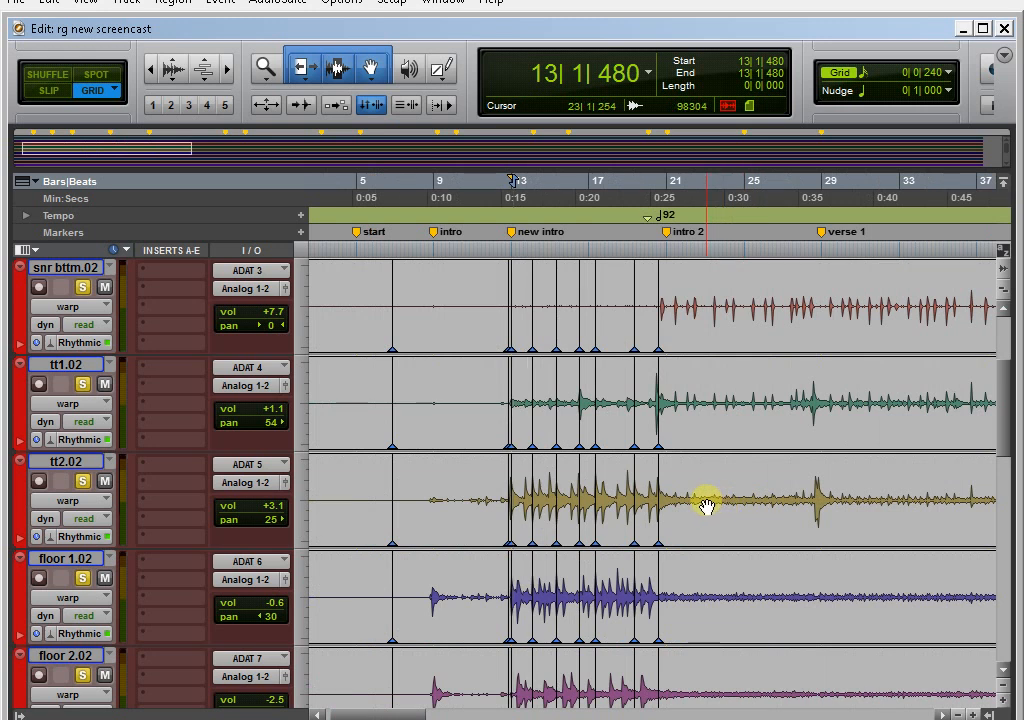
scroll(700, 500, "up", 3)
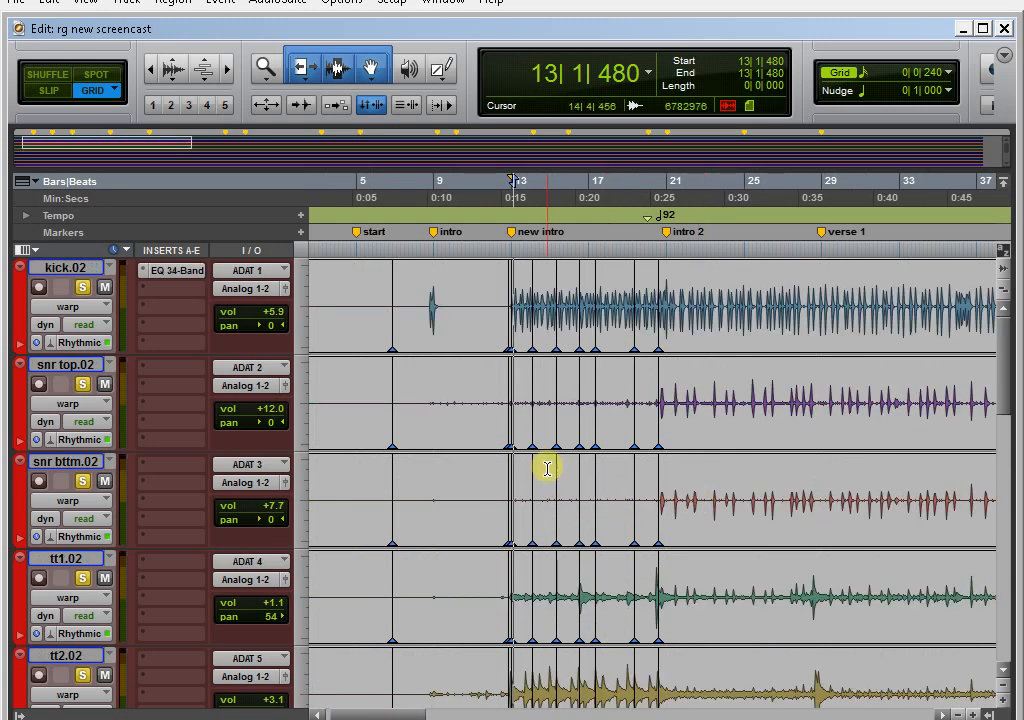
key("t")
scroll(500, 470, "down", 2)
scroll(482, 474, "up", 2)
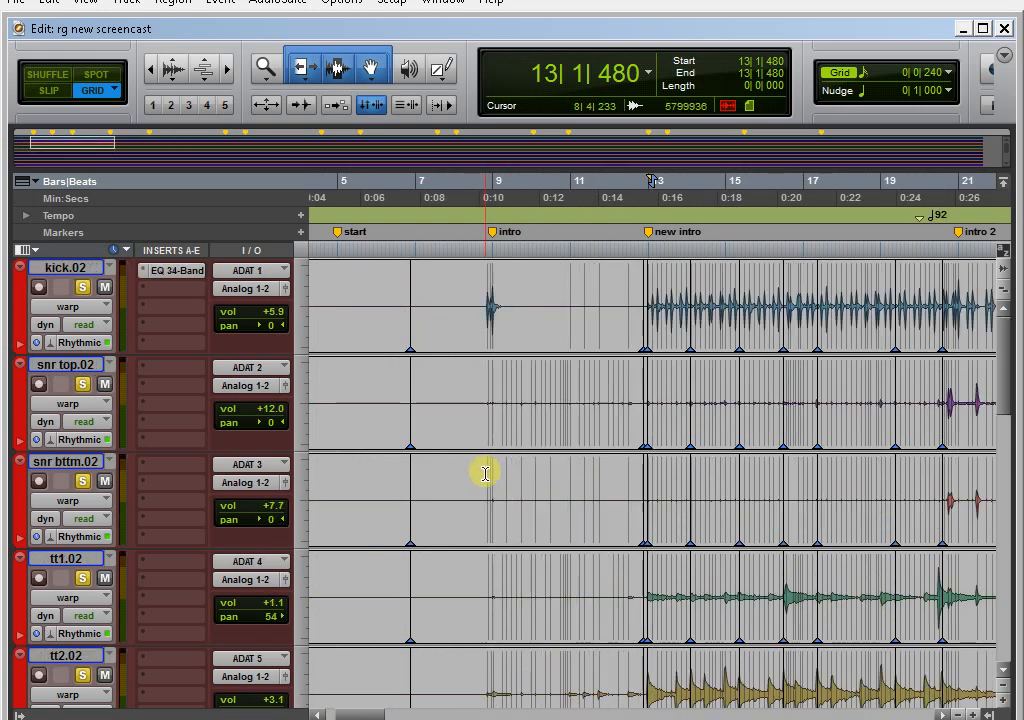
scroll(485, 474, "right", 3)
key("t")
key("t")
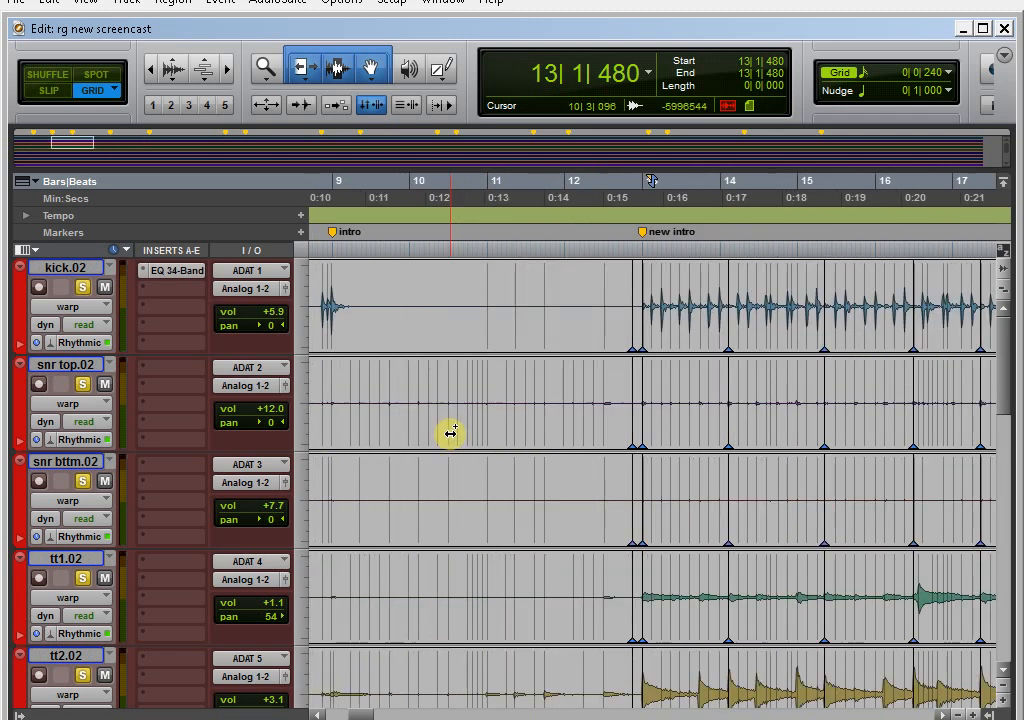
scroll(464, 418, "right", 2)
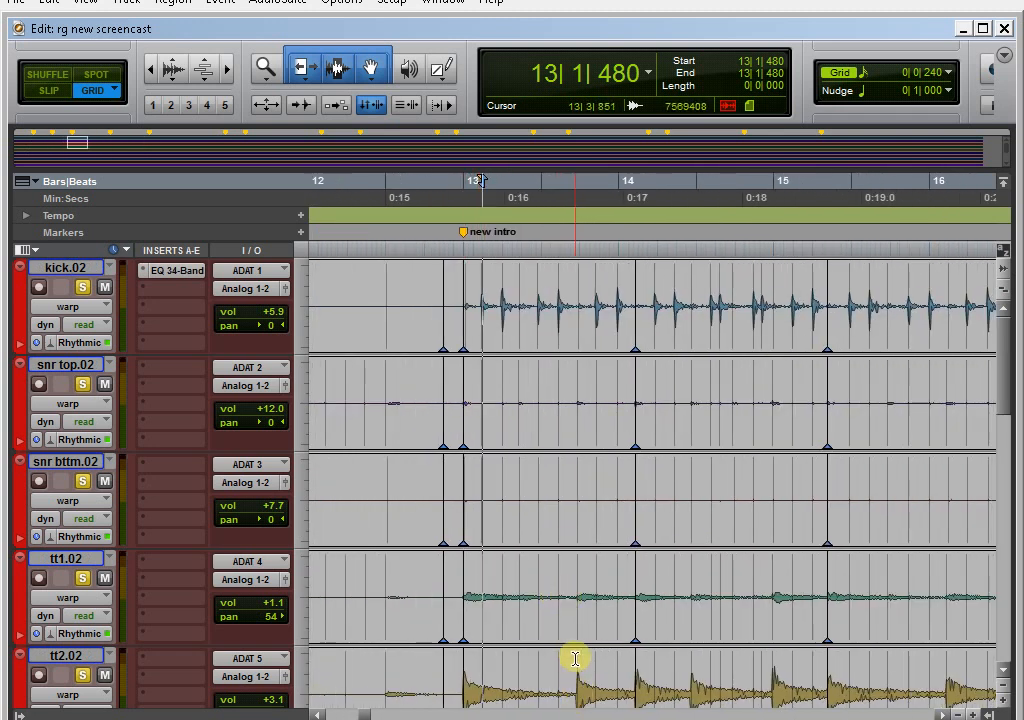
Snap the first tt2.02 hit's warp marker to 13|1|000 and warp the second tt2.02 hit to 13|4|000
key("t")
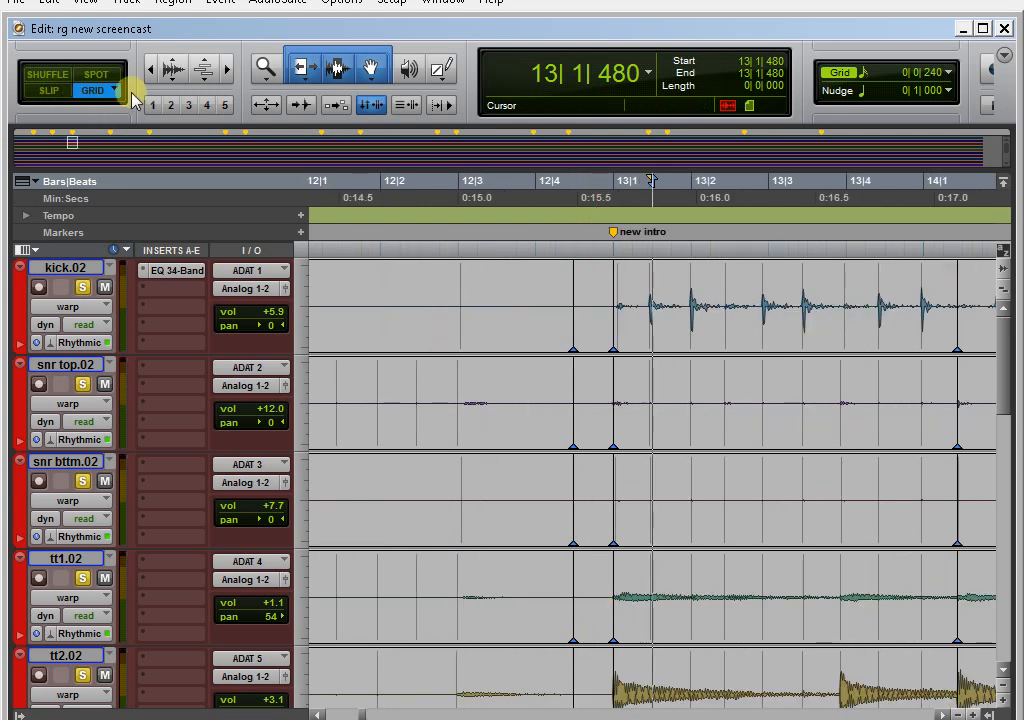
scroll(460, 468, "right", 2)
scroll(473, 473, "right", 1)
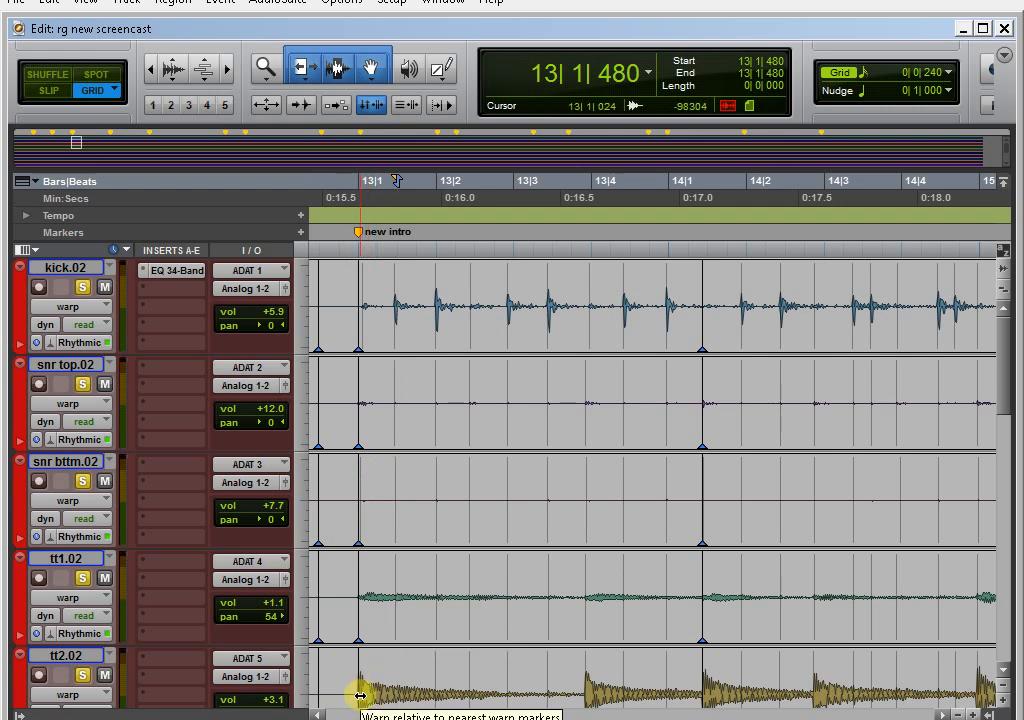
left_click_drag(360, 695, 361, 695)
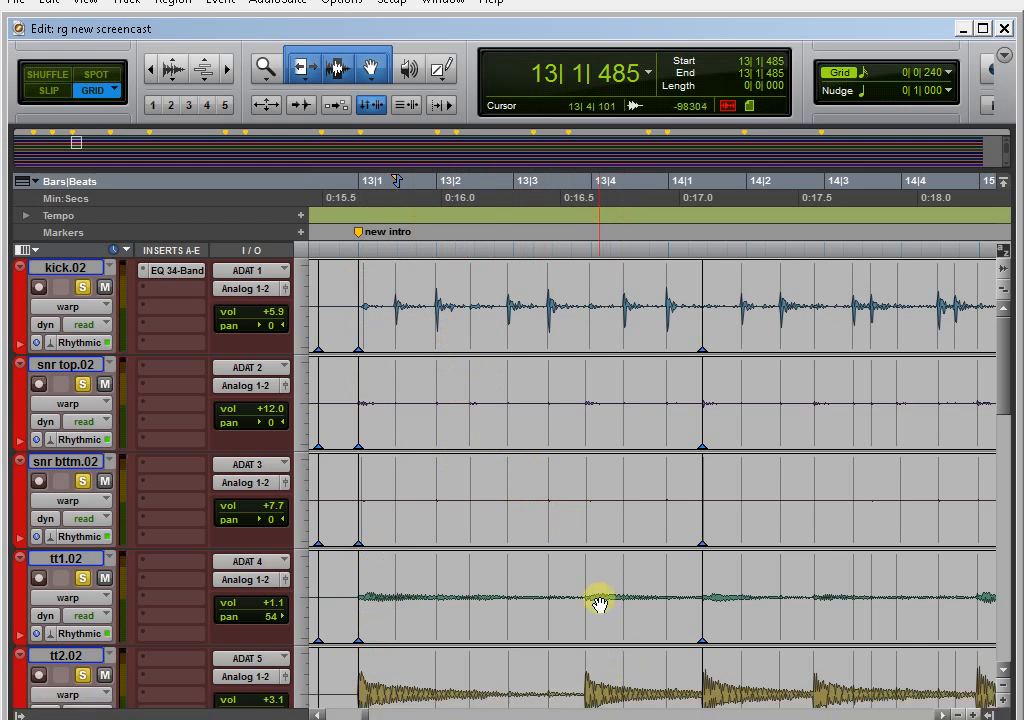
left_click(587, 695)
left_click_drag(587, 692, 591, 692)
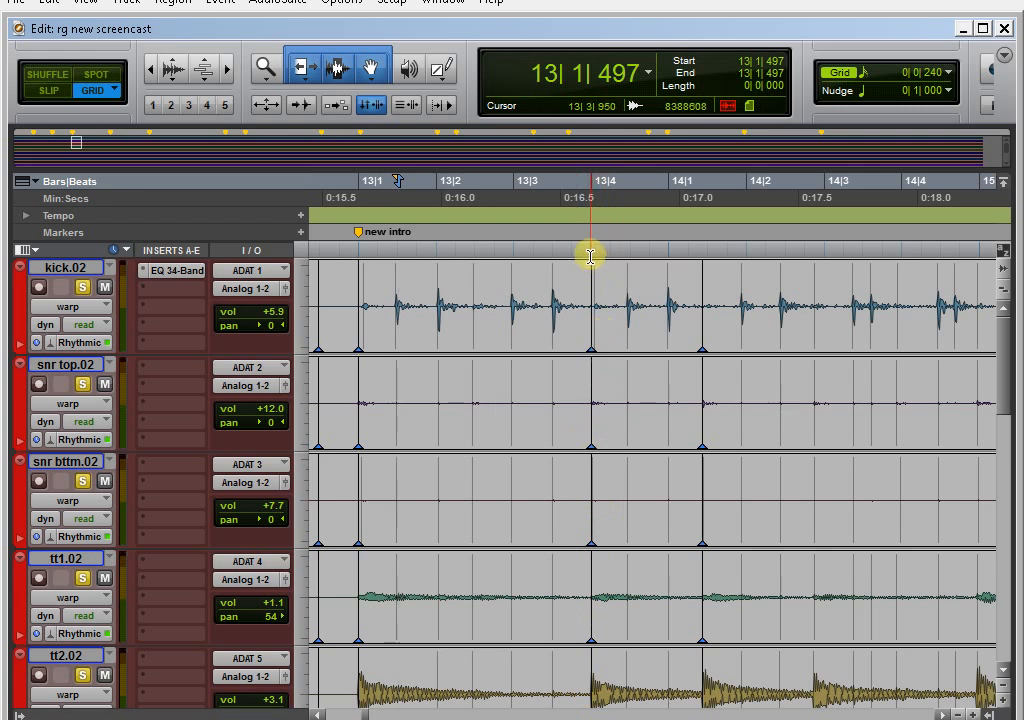
Warp bar 13's kick hits to 13|1|480, 13|2|000, 13|3|000 and 13|3|480, and the floor tom hit to 13|2|480
left_click(398, 330)
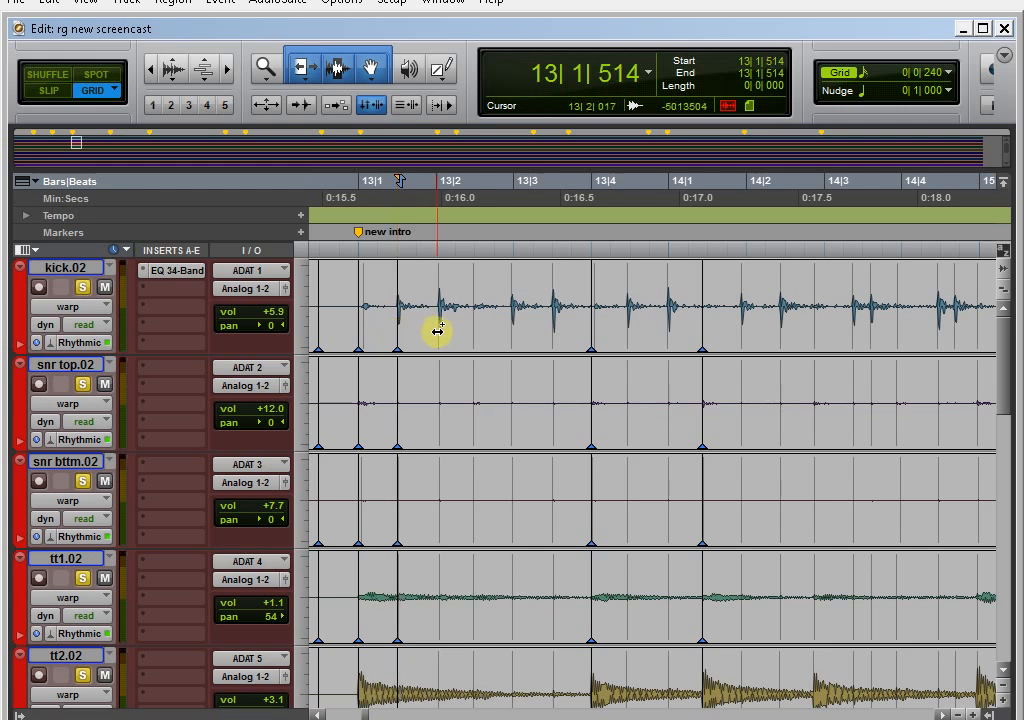
left_click(438, 330)
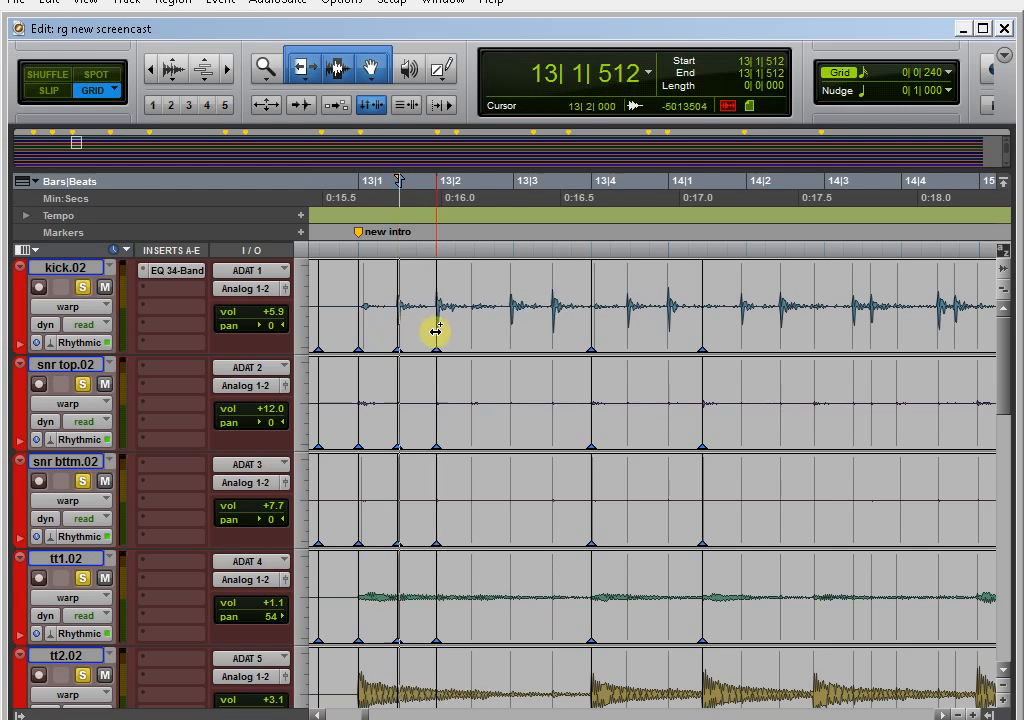
left_click(511, 327)
left_click(553, 338)
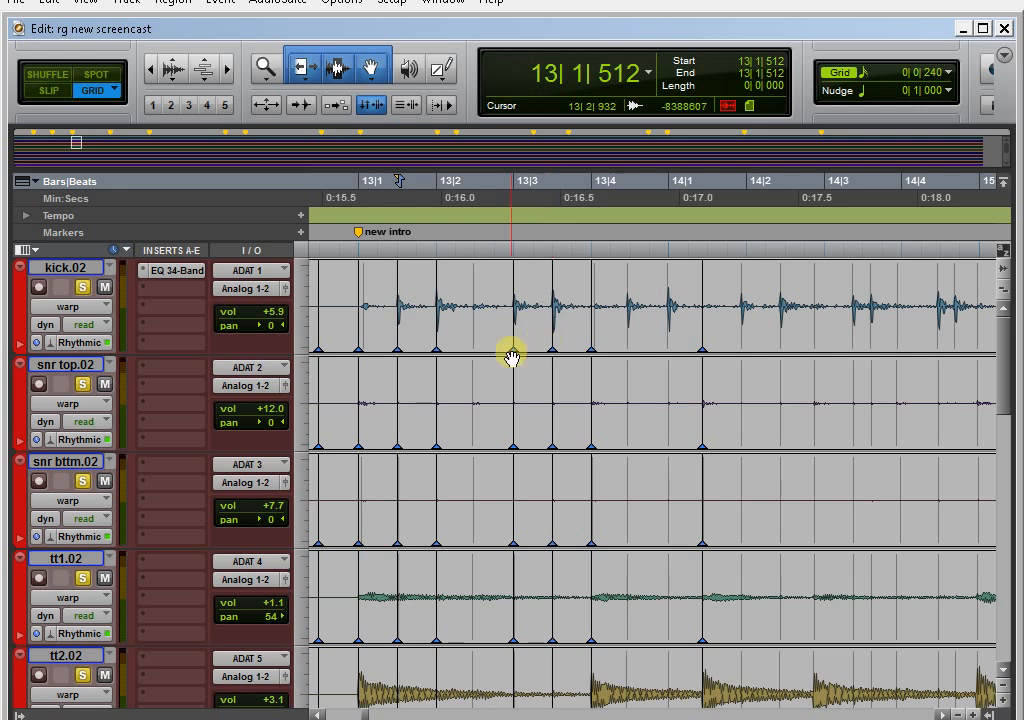
scroll(505, 360, "down", 1)
scroll(498, 363, "down", 1)
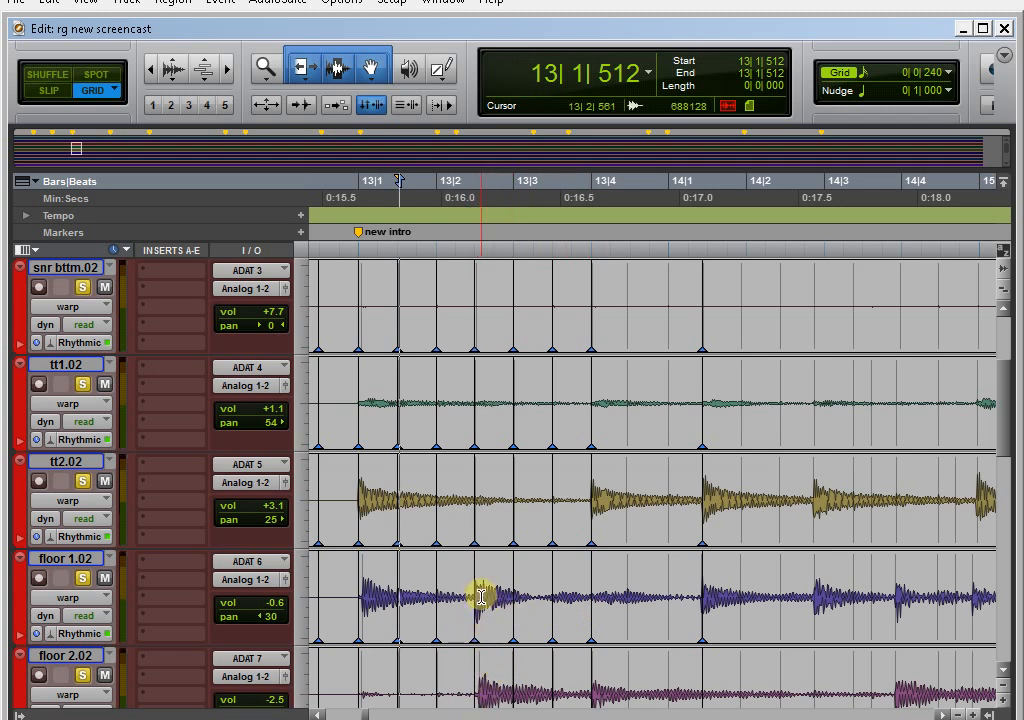
Warp the tt2.02 hits late in bar 14 and at the start of bar 15 to 14|3|000 and 15|1|000
scroll(455, 505, "up", 2)
scroll(458, 497, "down", 1)
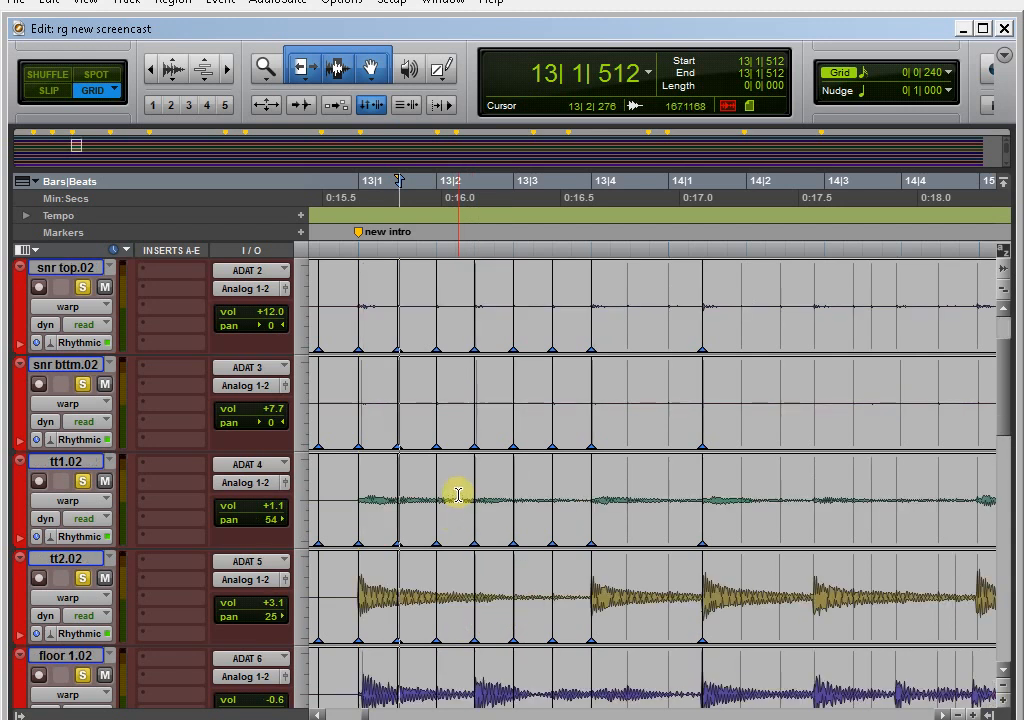
scroll(435, 445, "up", 1)
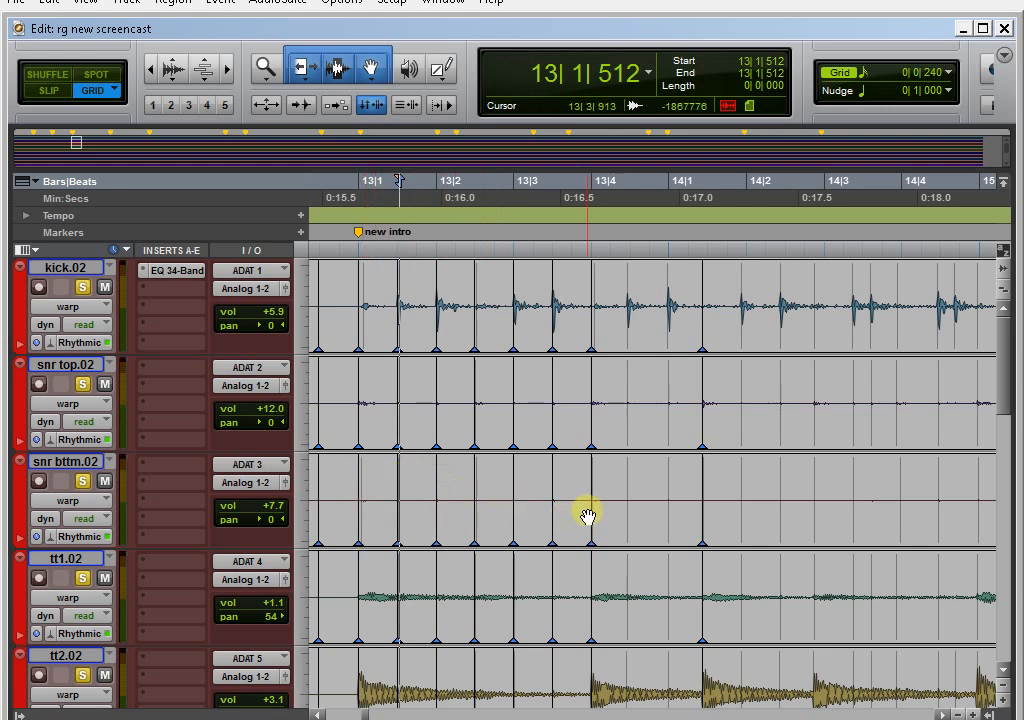
scroll(488, 594, "right", 3)
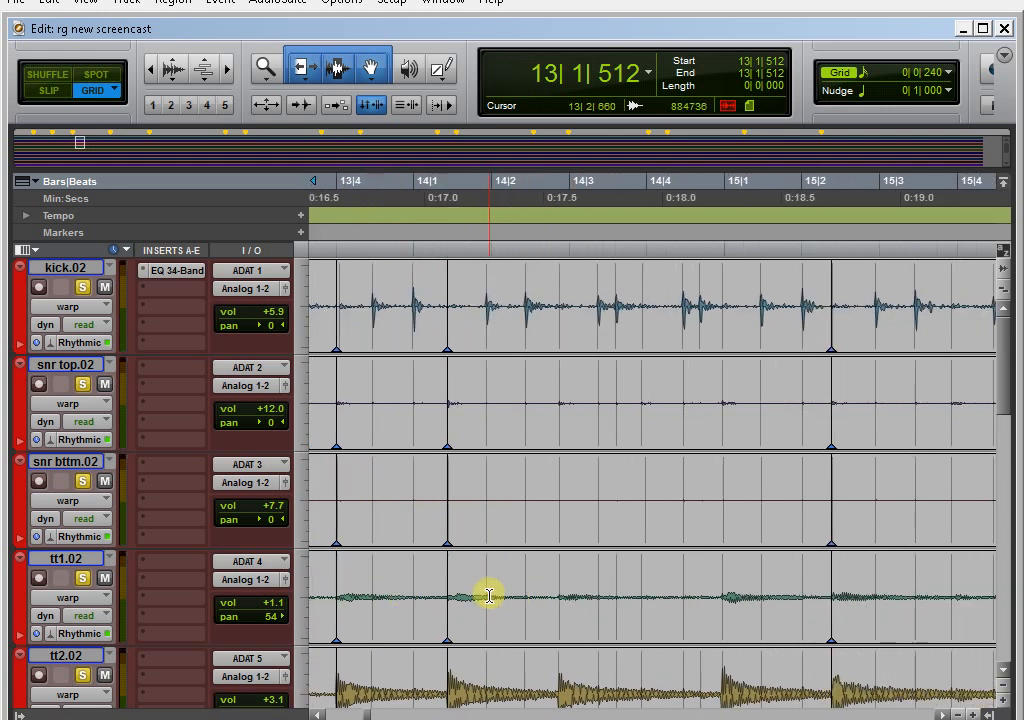
left_click(558, 693)
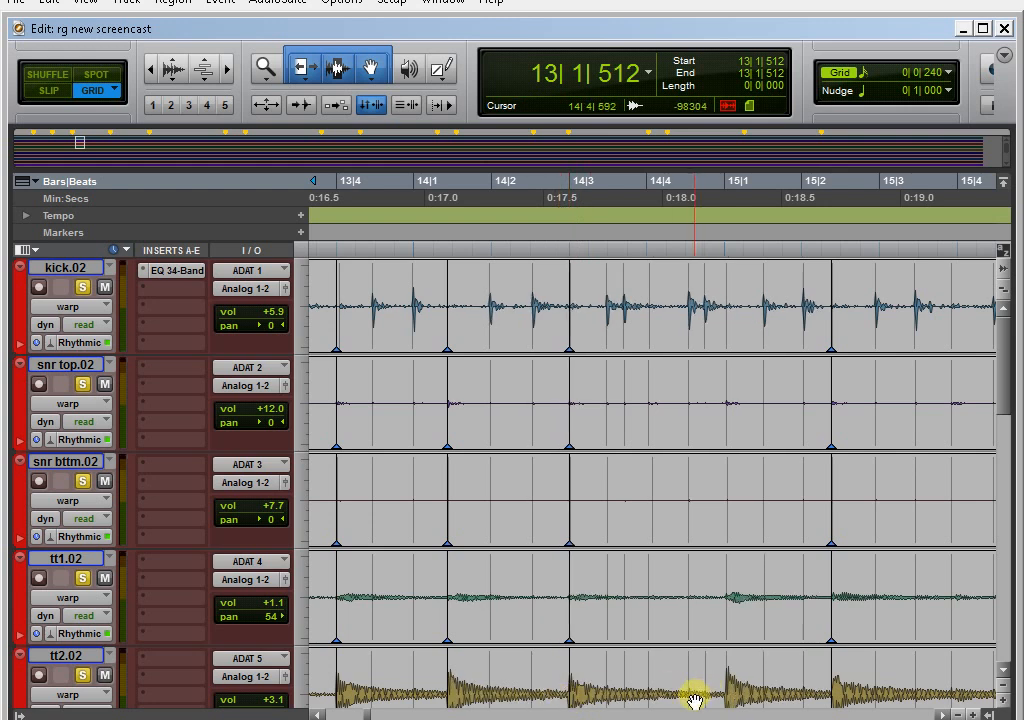
left_click(729, 693)
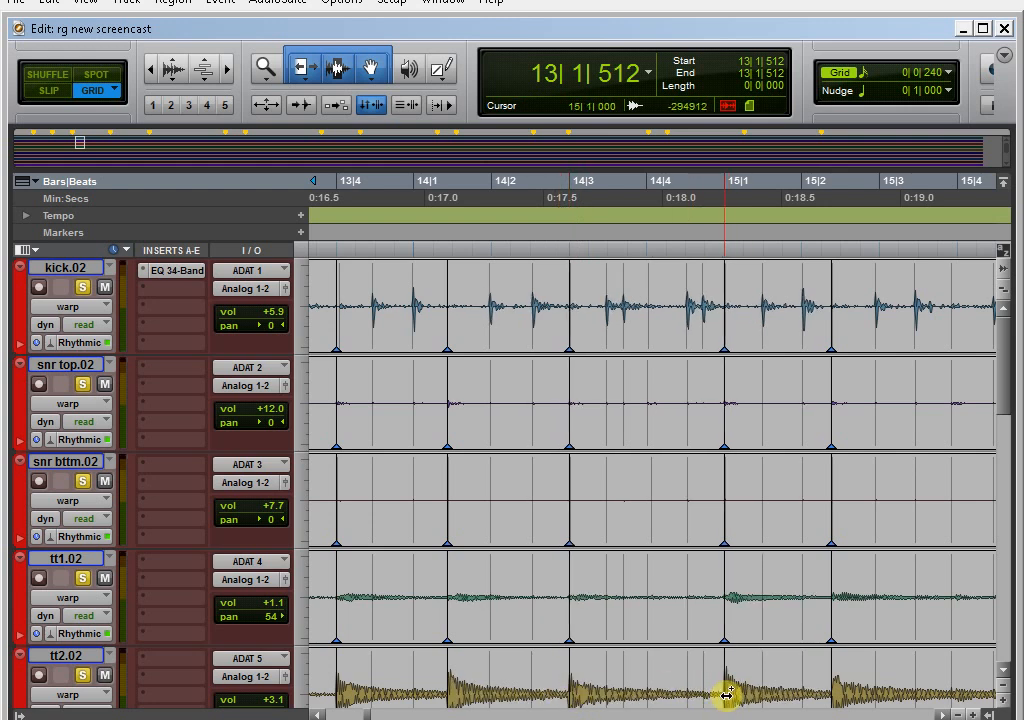
Warp the kick.02 hits to 13|4|480, 14|1|000, 14|2|000 and 14|2|480
left_click(372, 321)
left_click_drag(373, 321, 396, 330)
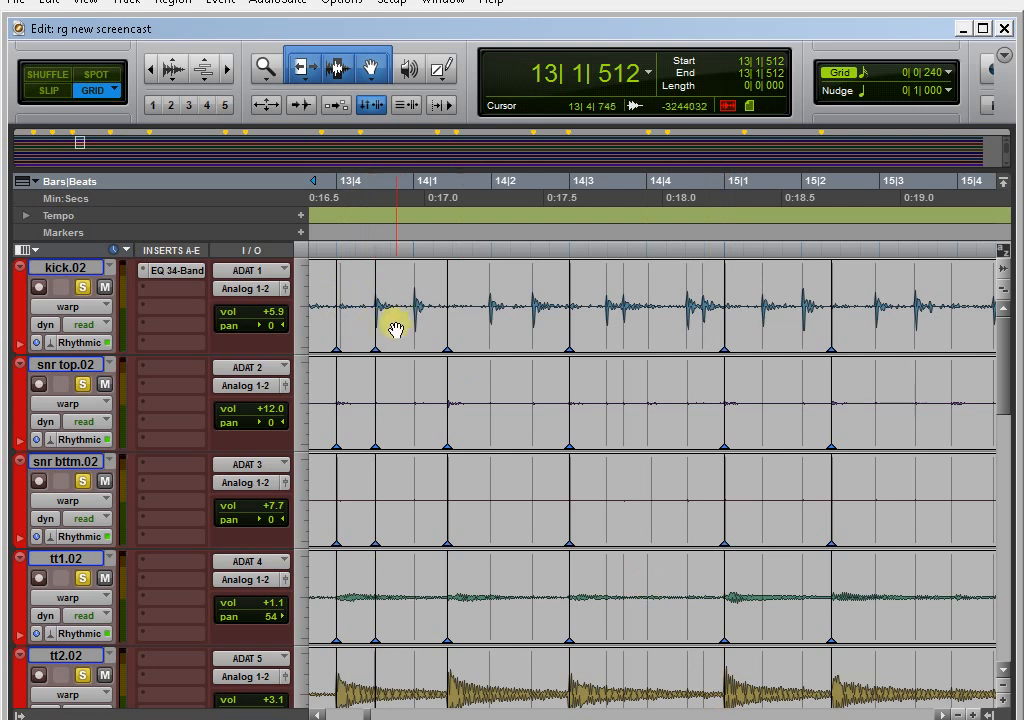
left_click(415, 322)
left_click(494, 322)
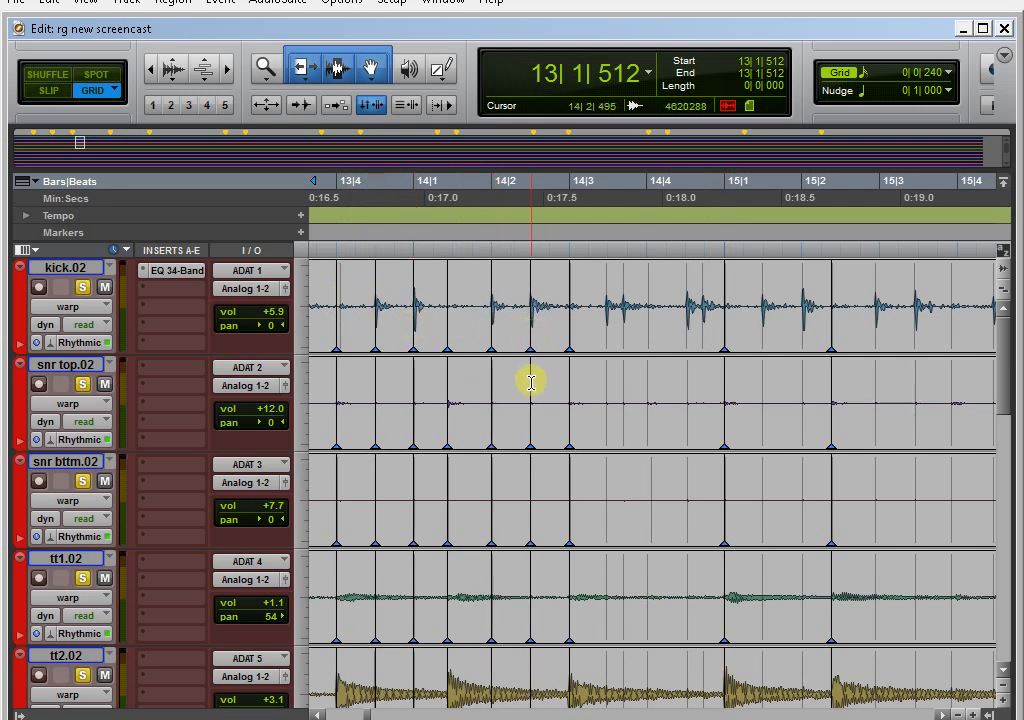
Warp the floor tom hit in the second half of bar 14 to 14|4|000
scroll(530, 380, "right", 3)
scroll(448, 313, "down", 2)
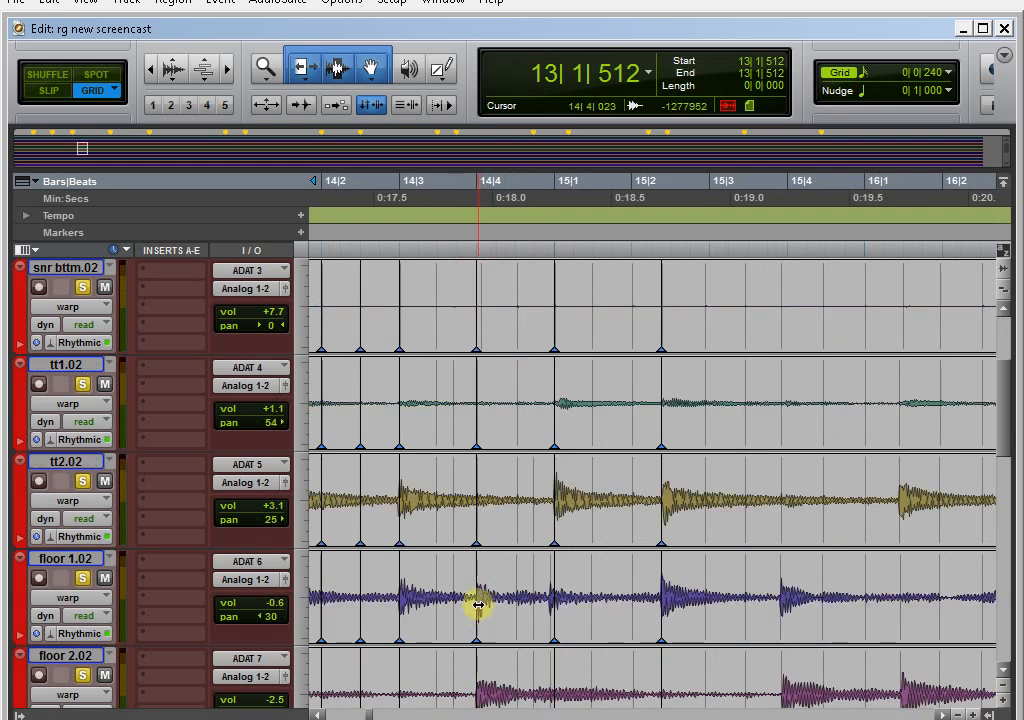
scroll(435, 553, "up", 1)
scroll(436, 556, "up", 1)
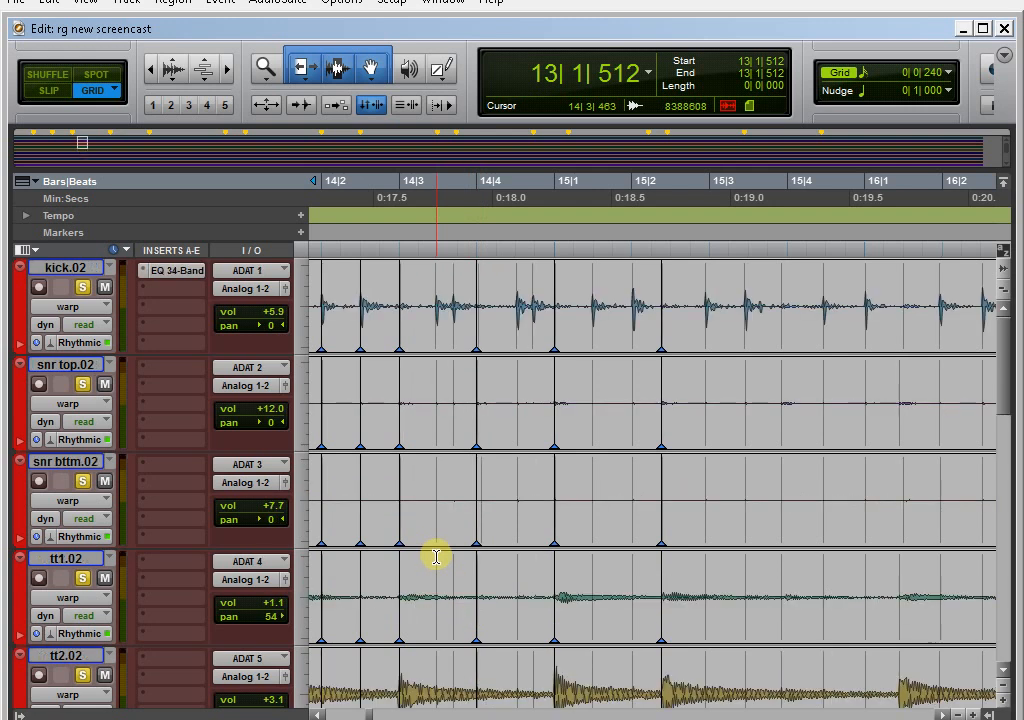
scroll(520, 551, "down", 1)
scroll(478, 530, "up", 1)
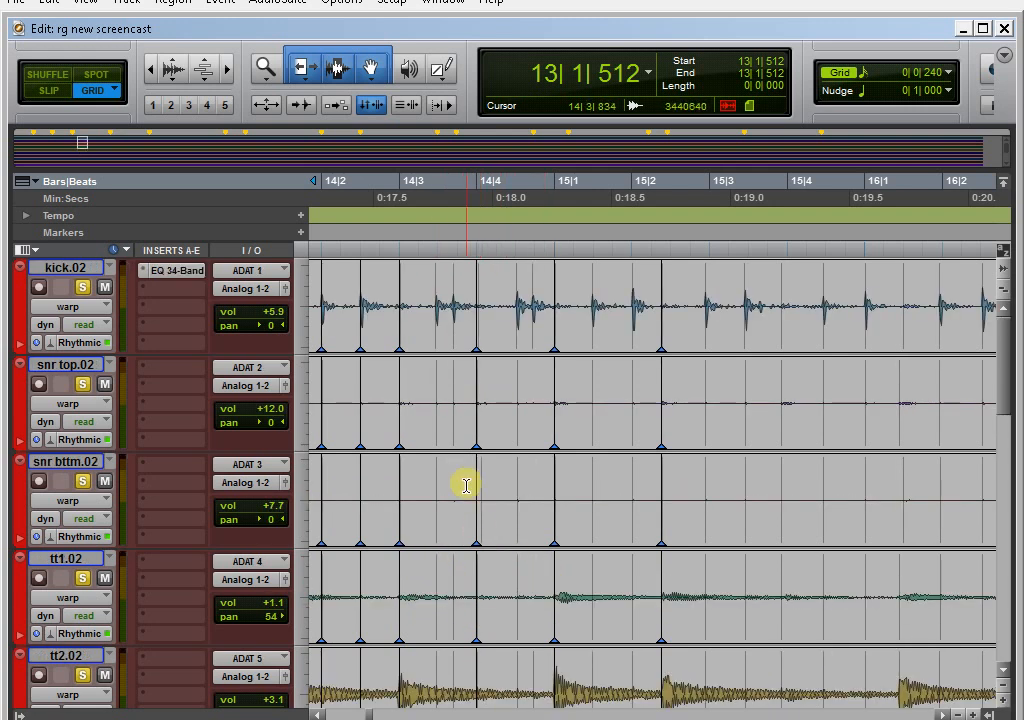
Warp the following kick.02 hits to 14|3|480, 14|3|720, 14|4|480, 14|4|720, 15|1|480 and 15|2|000
double_click(437, 333)
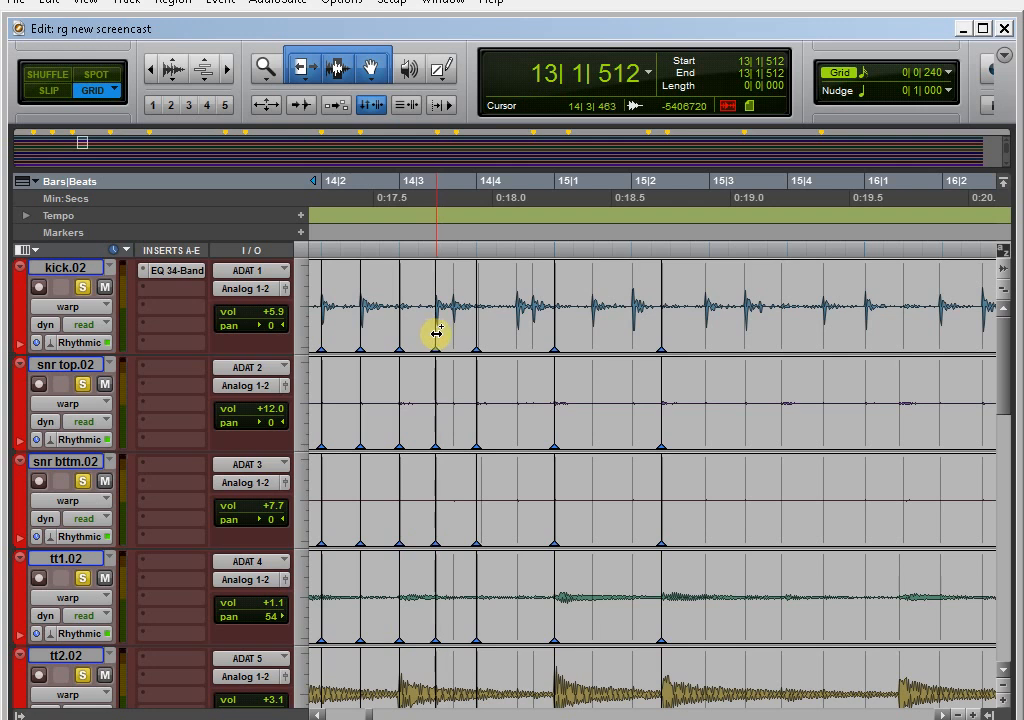
double_click(455, 328)
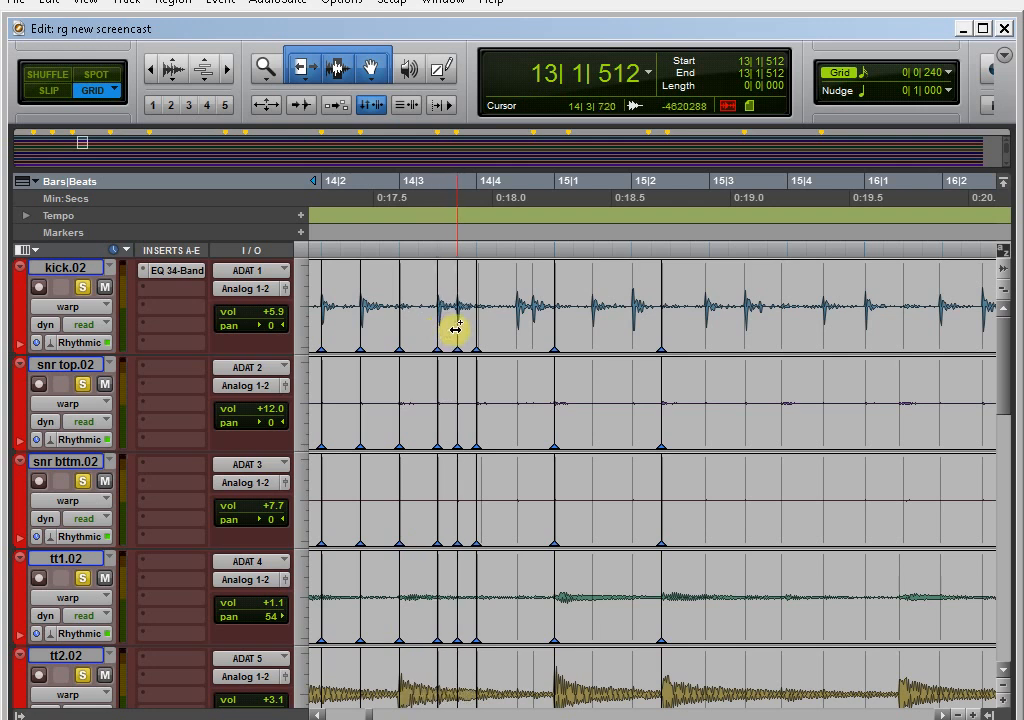
double_click(516, 332)
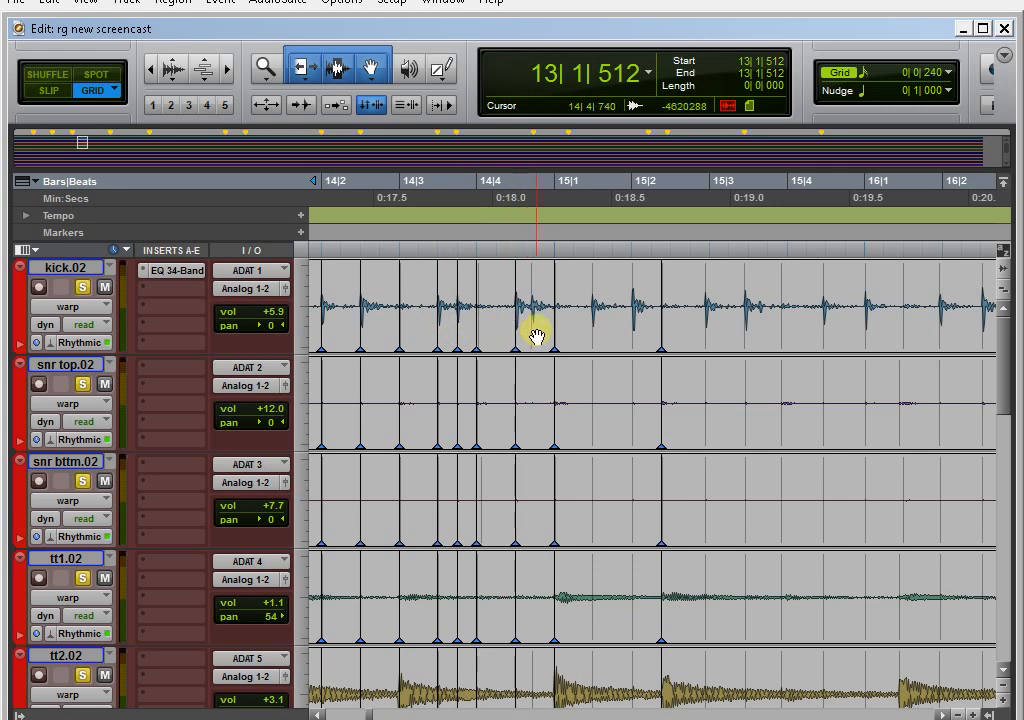
double_click(535, 332)
scroll(520, 336, "right", 3)
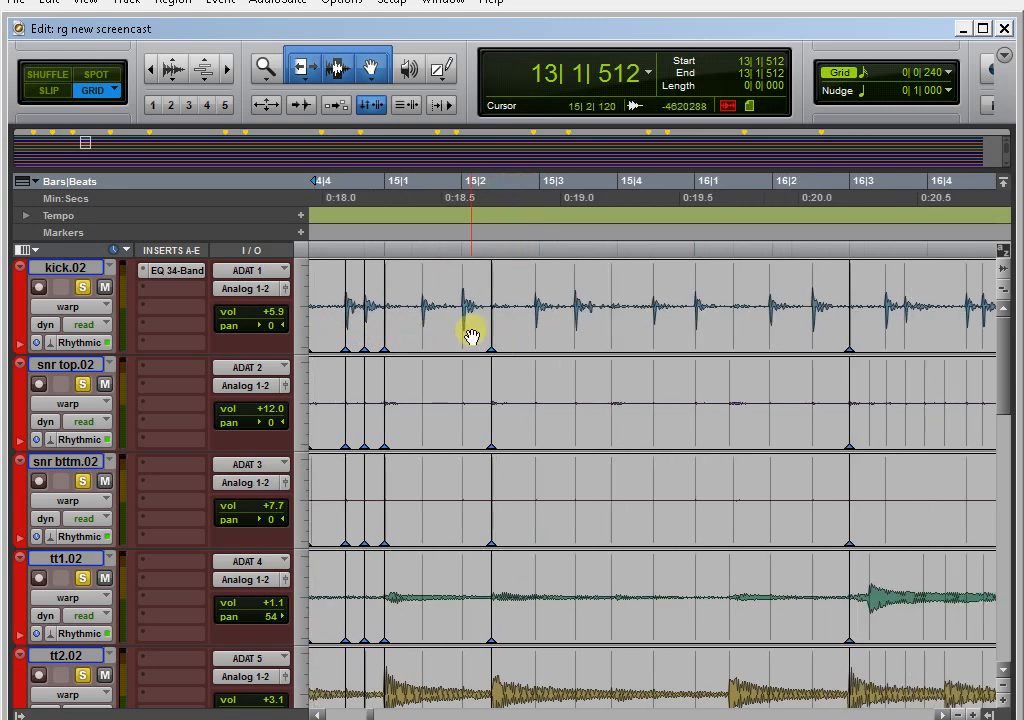
double_click(423, 334)
double_click(461, 333)
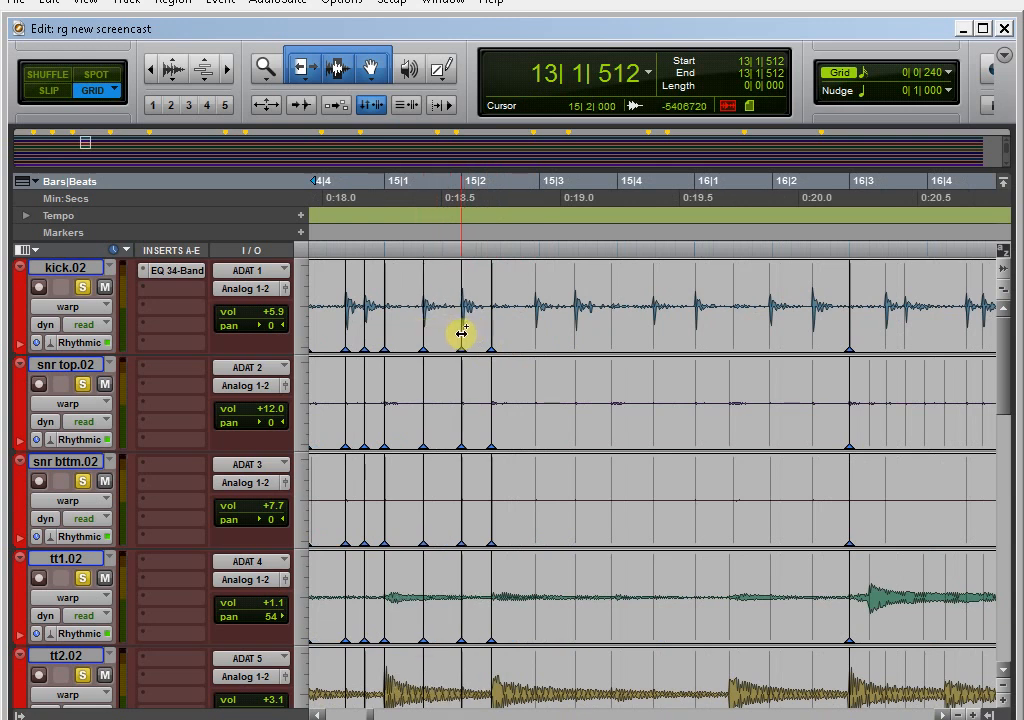
Warp the tt2.02 hit in bar 16 to 16|1|480 and the floor 1.02 hit in bar 15 to 15|4|000
scroll(491, 389, "right", 3)
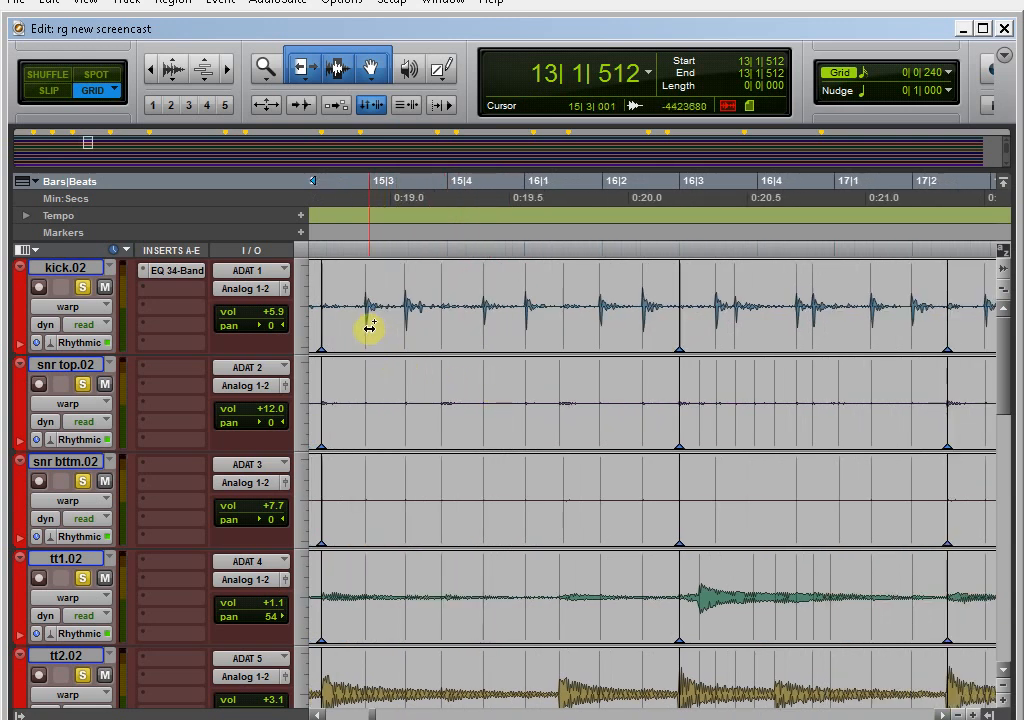
scroll(545, 630, "down", 3)
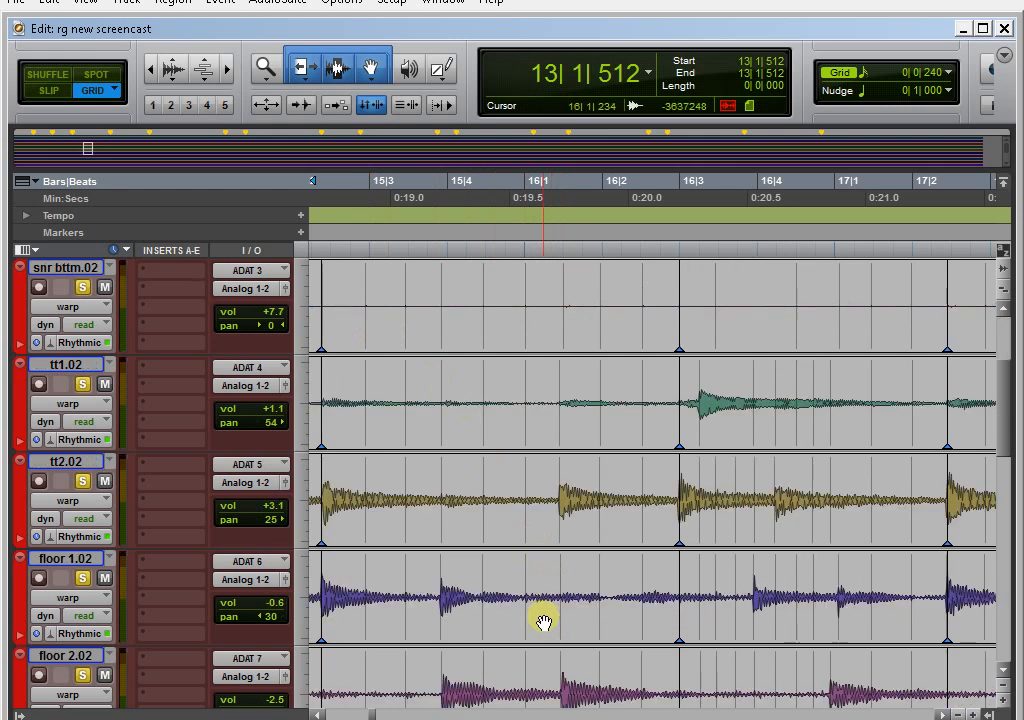
left_click_drag(561, 527, 565, 527)
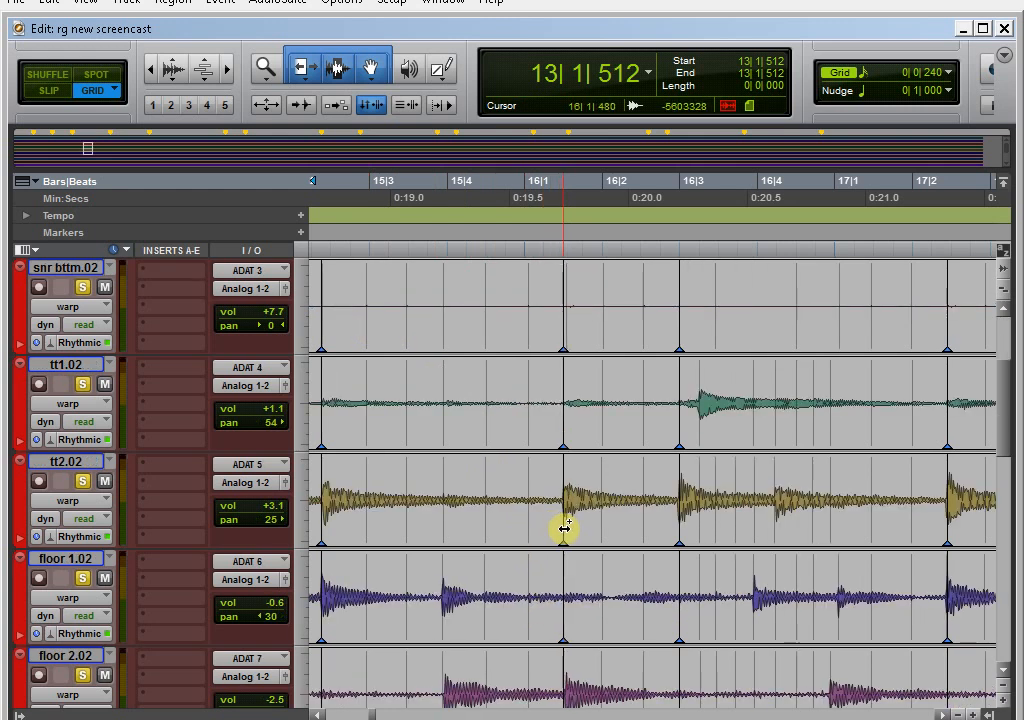
left_click_drag(441, 623, 448, 621)
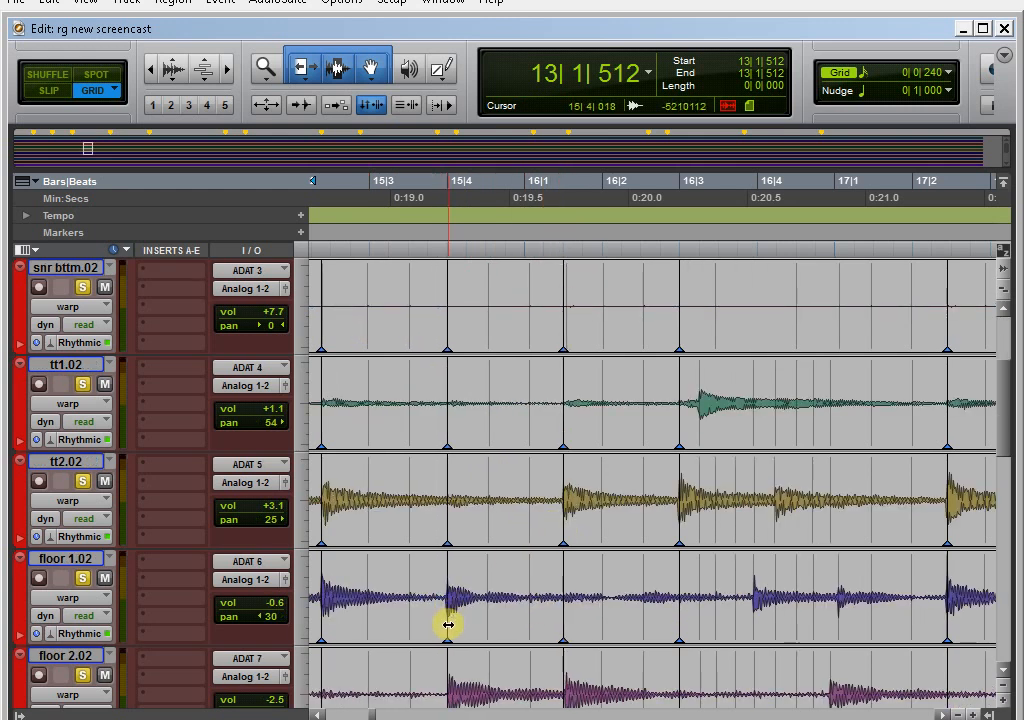
Warp the kick.02 hits to 15|3|000, 15|3|480, 15|4|480, 16|1|000, 16|2|000 and 16|2|480
scroll(382, 569, "up", 3)
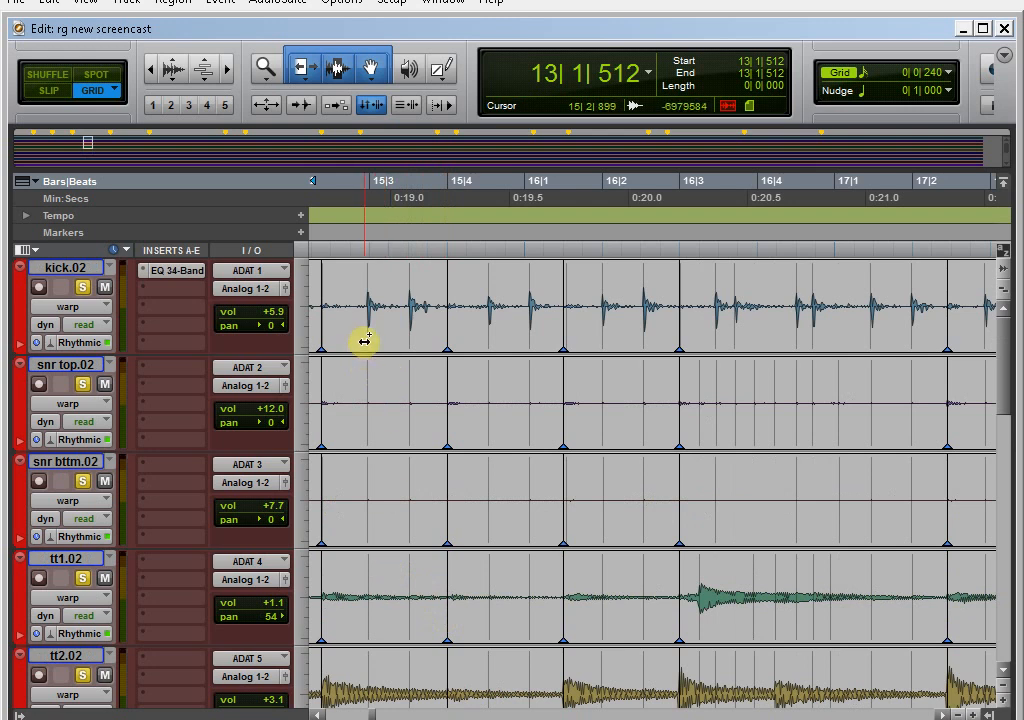
left_click(369, 338)
left_click(408, 323)
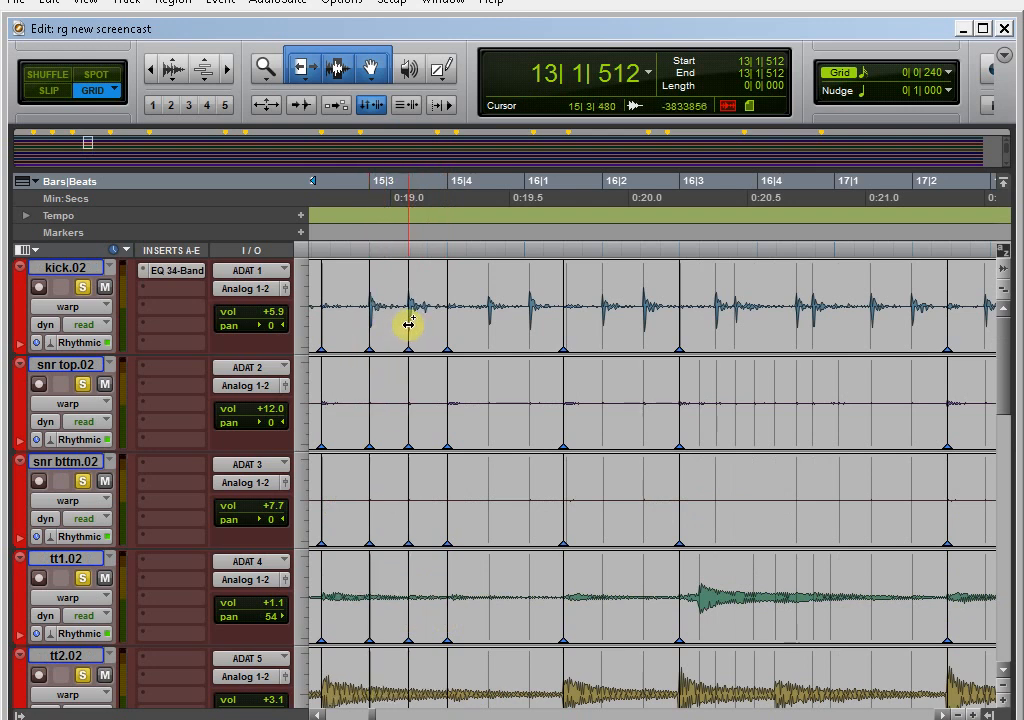
left_click(487, 320)
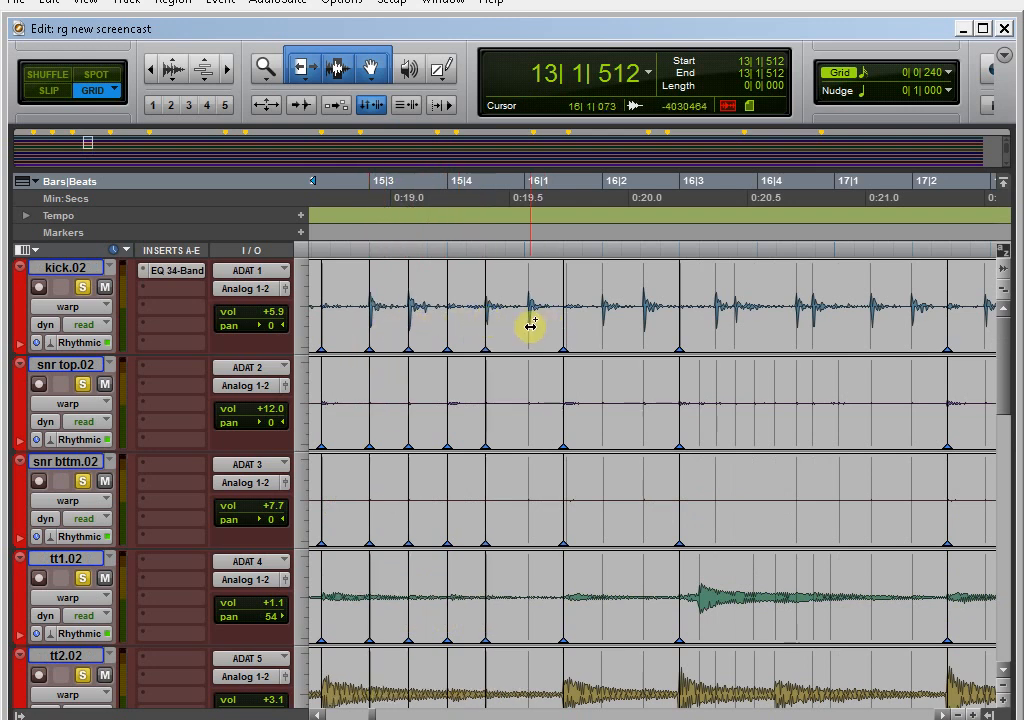
left_click(524, 326)
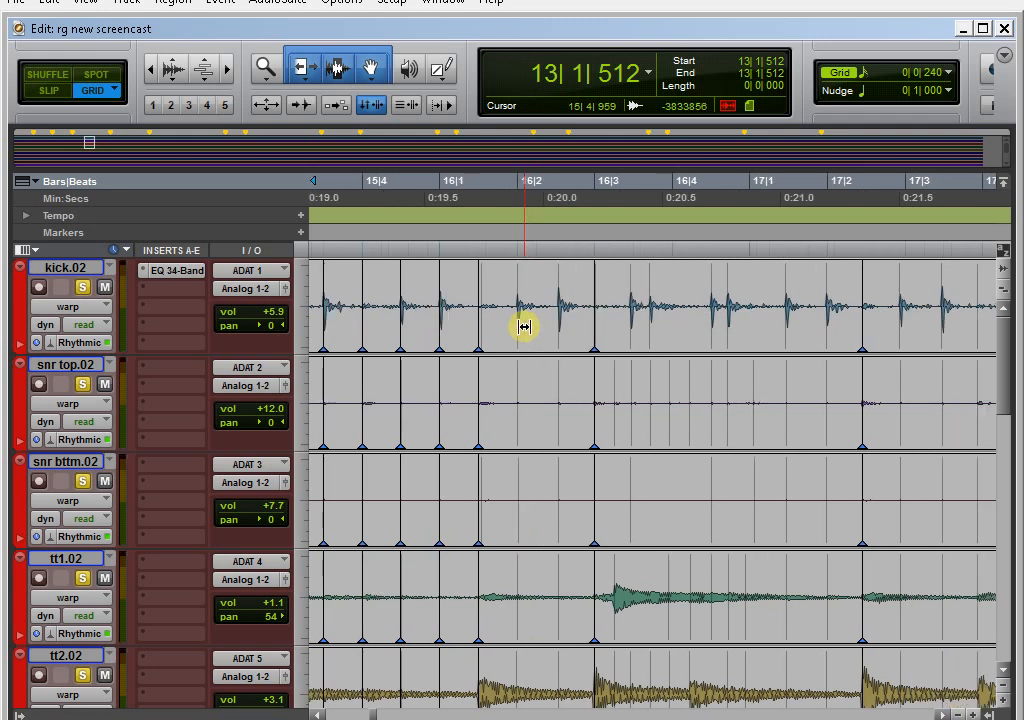
scroll(491, 331, "right", 3)
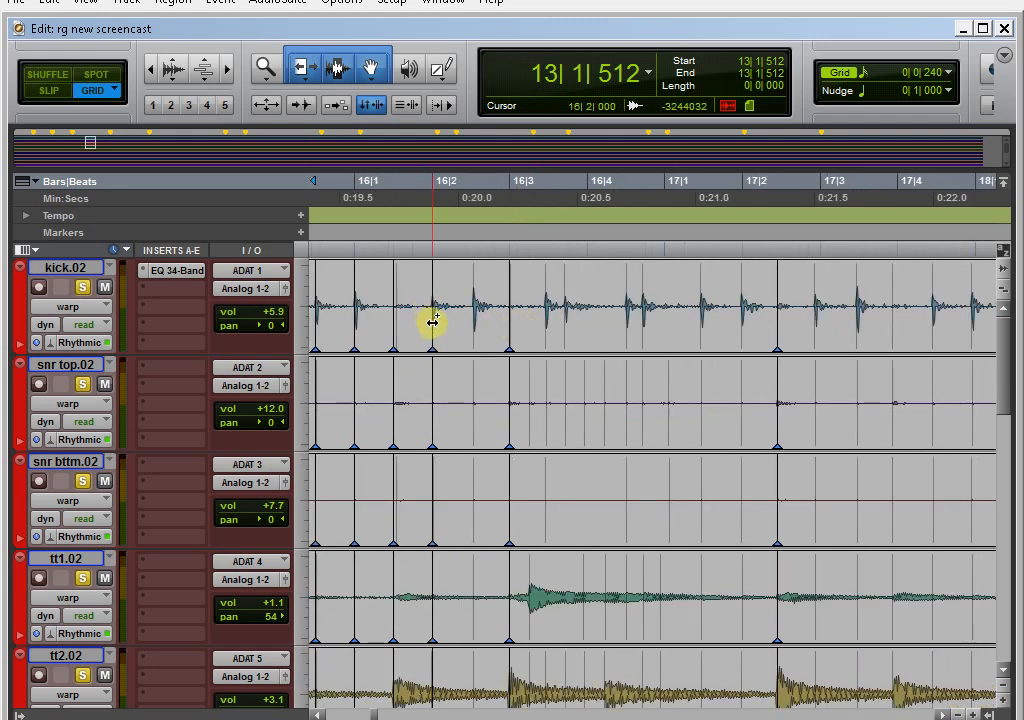
left_click(470, 324)
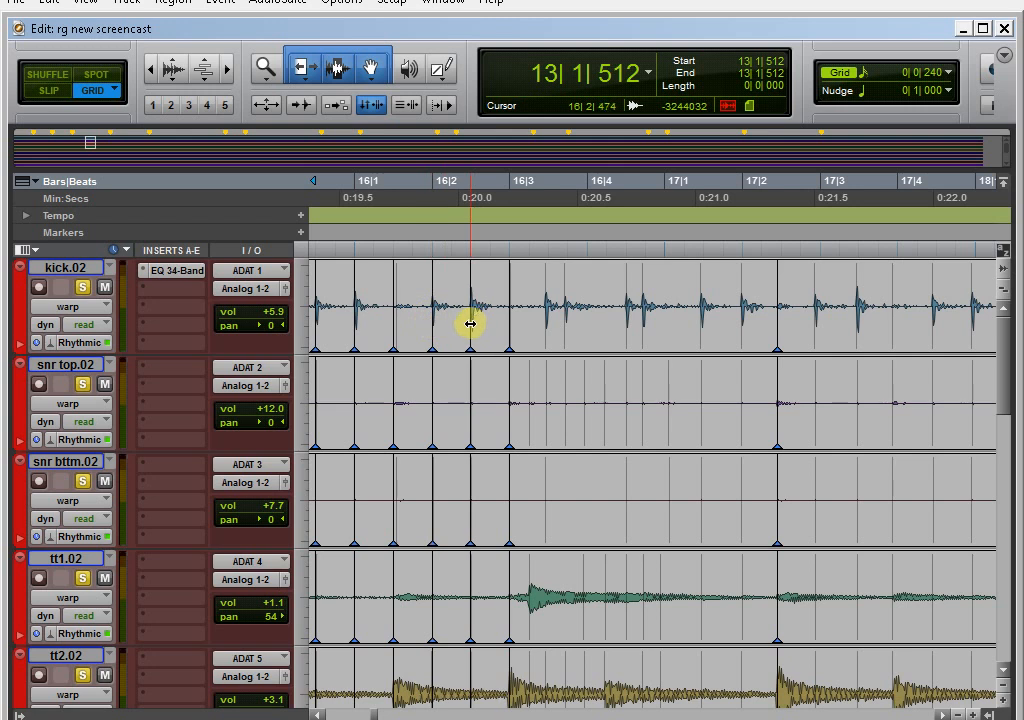
Warp the last tt2.02 hit of bar 16 to 16|4|240
scroll(460, 328, "right", 2)
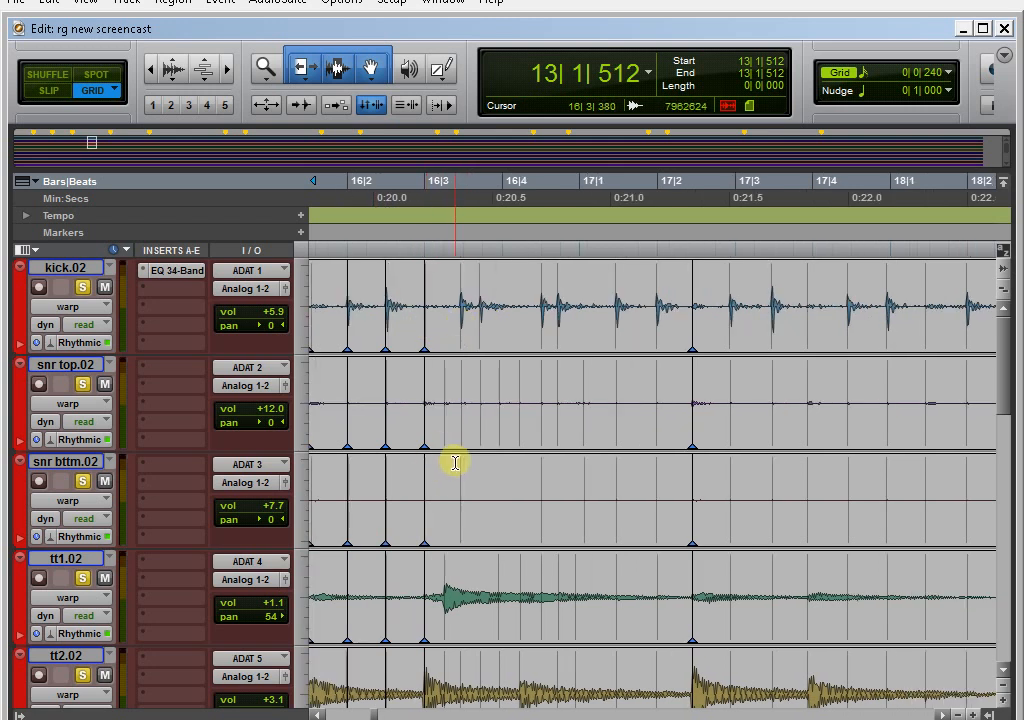
scroll(455, 600, "down", 1)
scroll(451, 550, "up", 1)
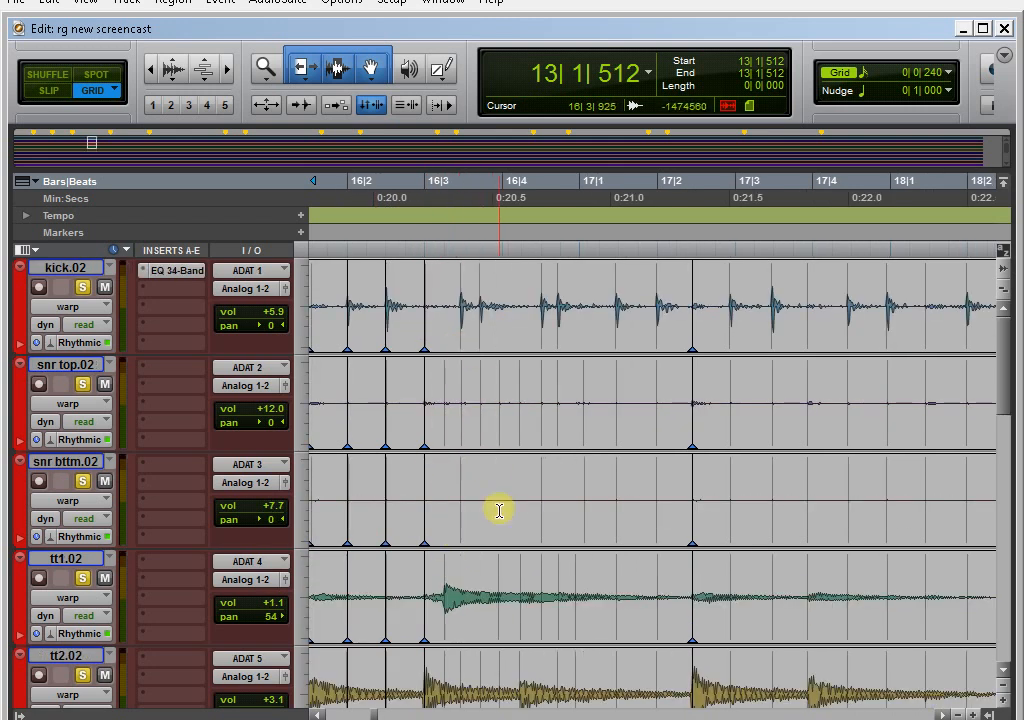
scroll(515, 580, "down", 1)
left_click(522, 627)
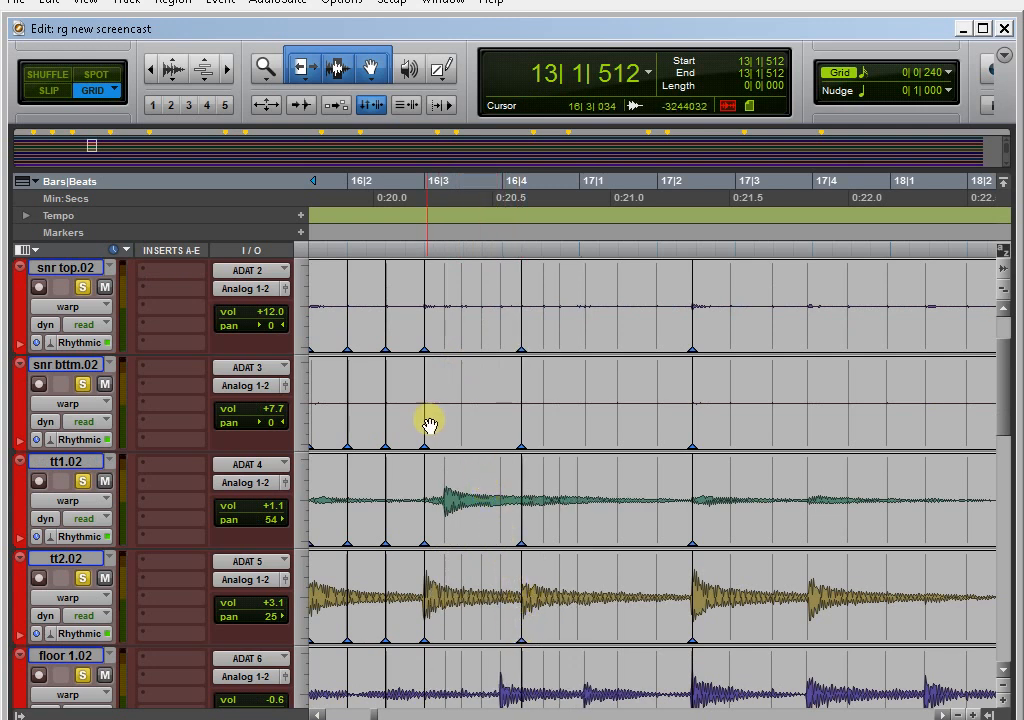
Check the 16|4|240 marker's position in Slip mode, return to Grid mode and warp the tt1.02 hit to 16|3|240
key("F2")
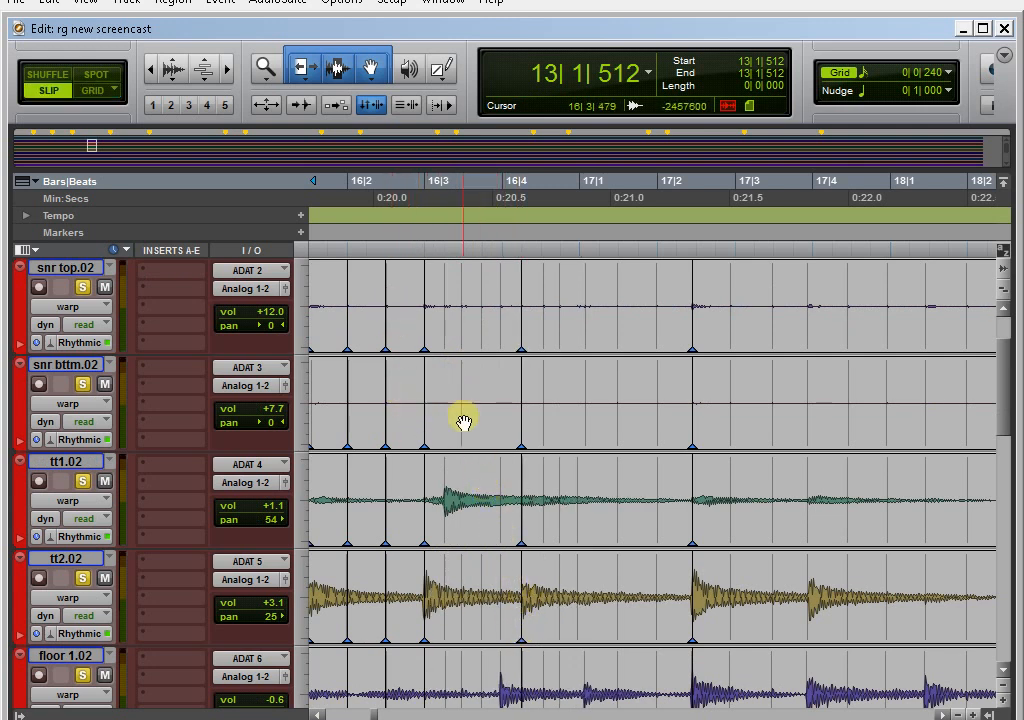
mouse_move(522, 424)
left_mouse_down()
mouse_move(677, 418)
mouse_move(430, 421)
mouse_move(591, 423)
mouse_move(523, 421)
left_mouse_up()
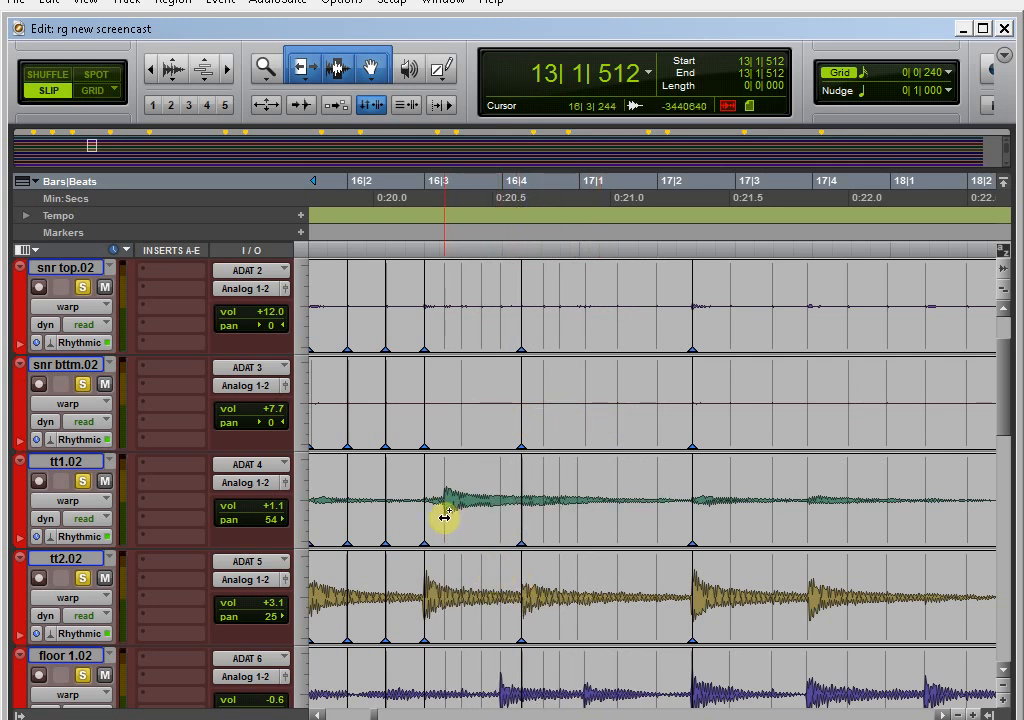
left_click_drag(444, 517, 443, 519)
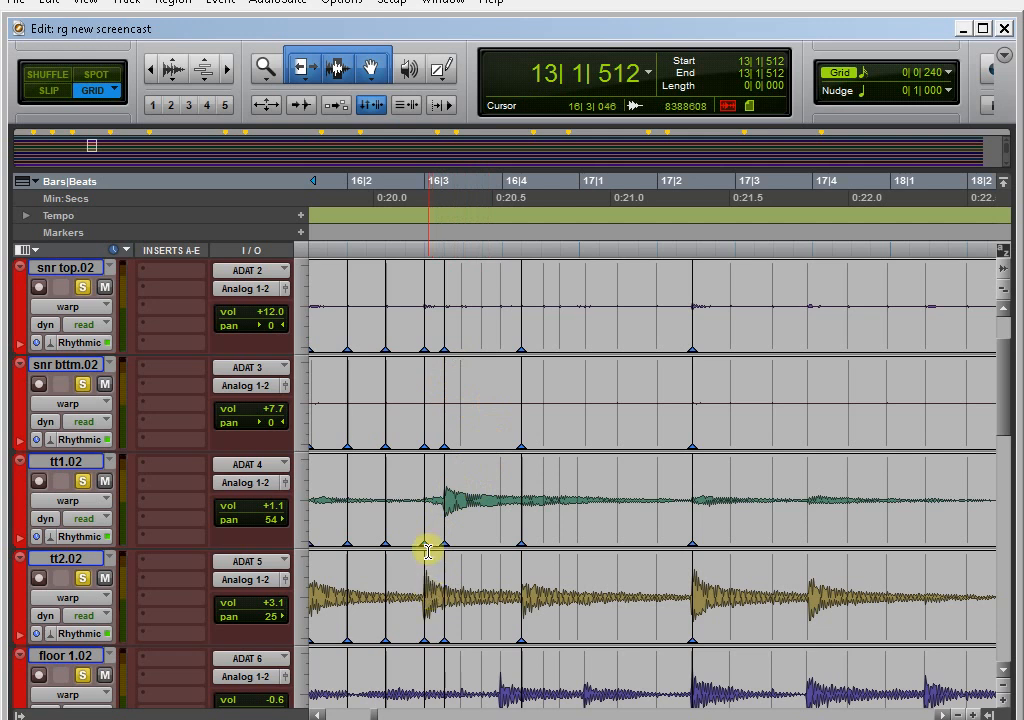
Warp the two kick.02 hits following the tt1.02 hit to 16|3|480 and 16|3|720
scroll(466, 510, "up", 1)
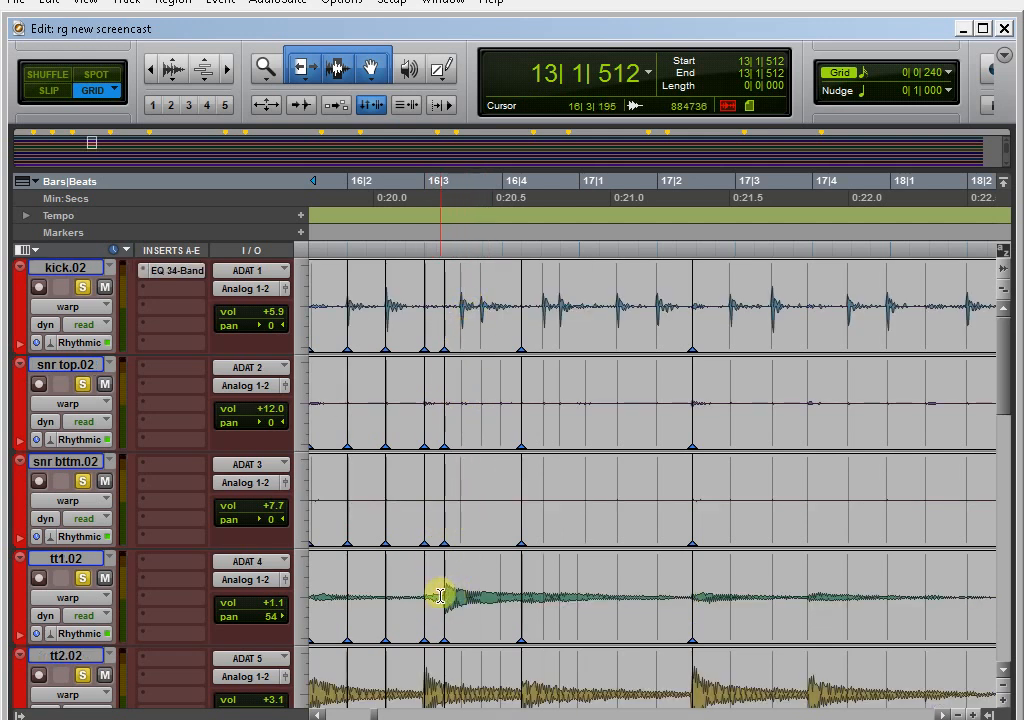
scroll(439, 560, "down", 1)
scroll(458, 400, "up", 1)
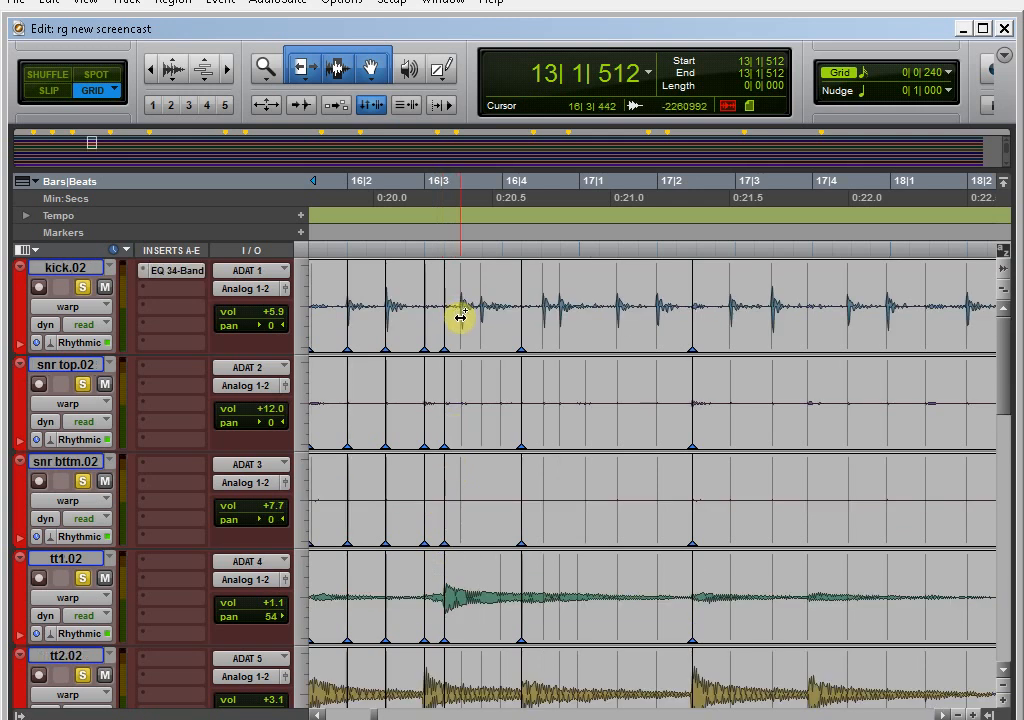
left_click(463, 318)
left_click(481, 318)
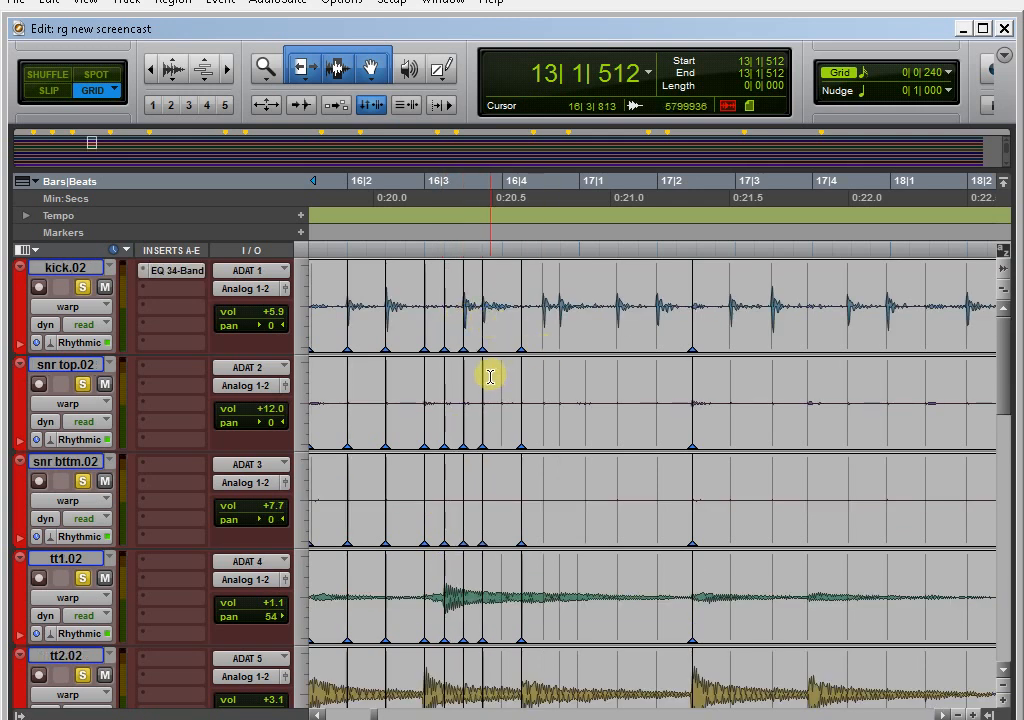
Warp the floor 1.02 hit at beat 4 of bar 16 to 16|4|000
scroll(489, 372, "right", 1)
scroll(417, 414, "down", 1)
scroll(417, 414, "down", 1)
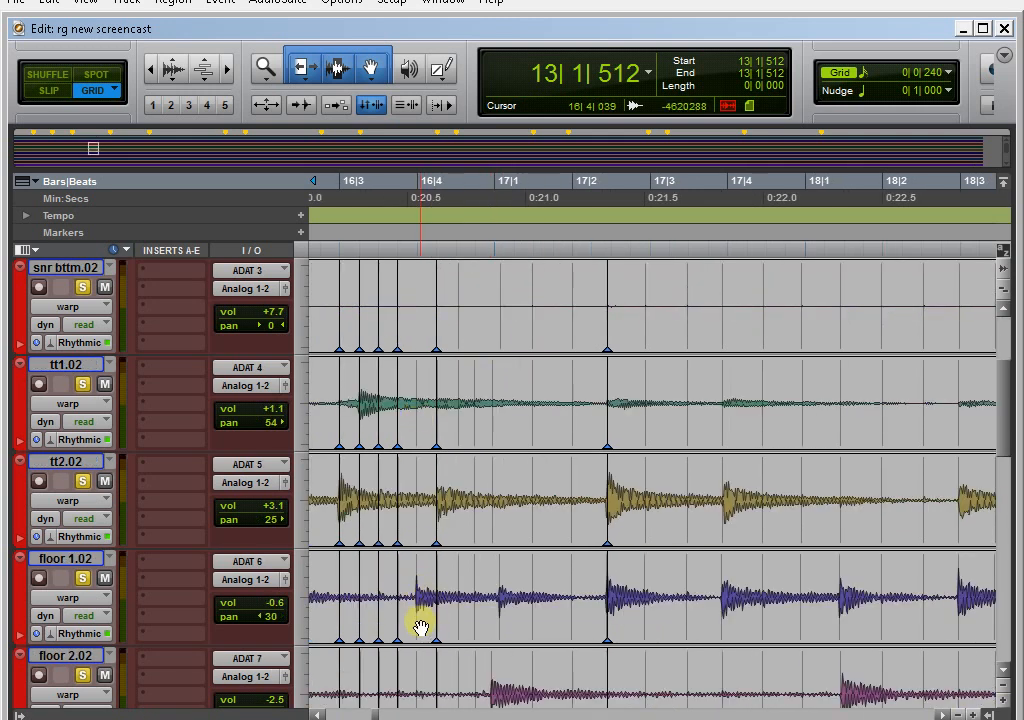
Warp the last two kick.02 hits of bar 16 to 16|4|480 and 16|4|720
scroll(440, 590, "up", 2)
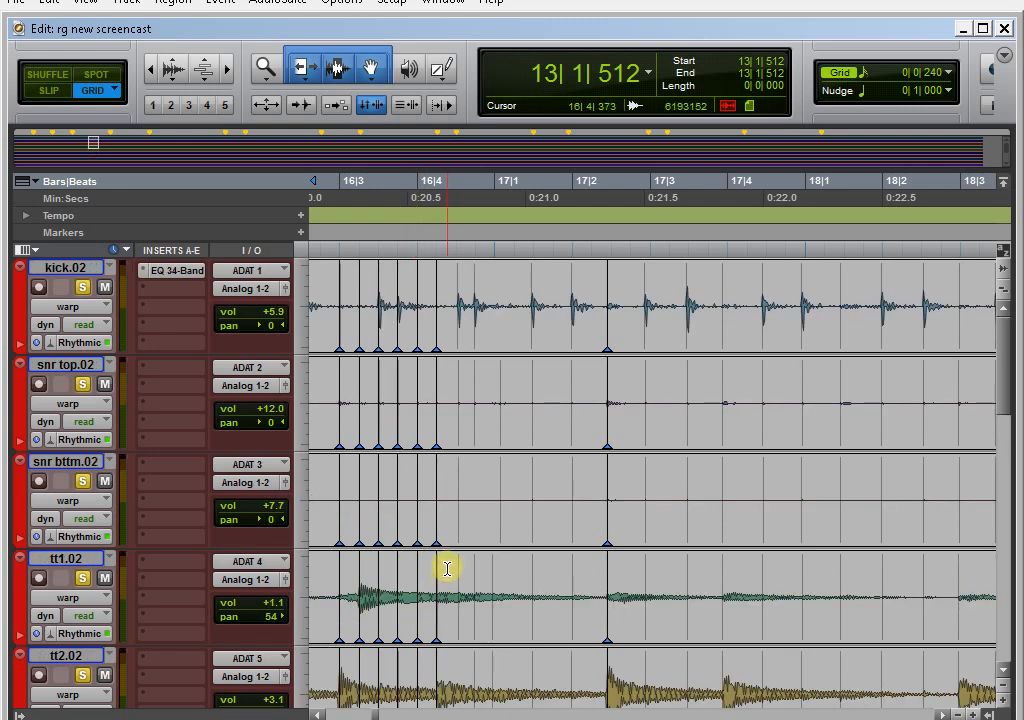
scroll(460, 362, "down", 3)
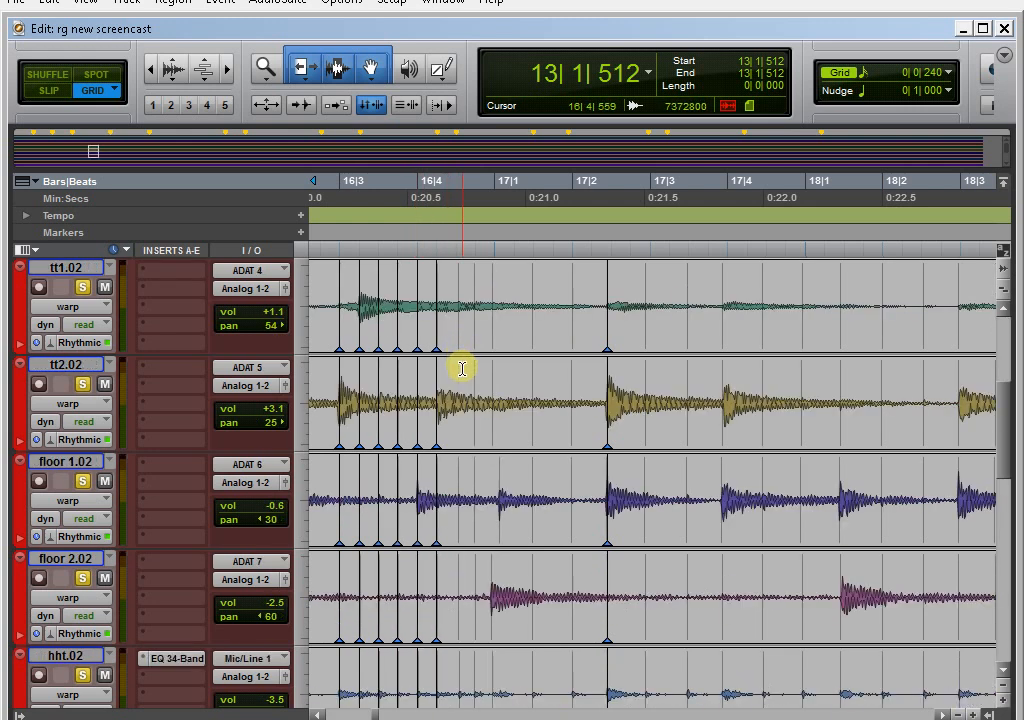
scroll(460, 367, "up", 3)
scroll(459, 365, "down", 1)
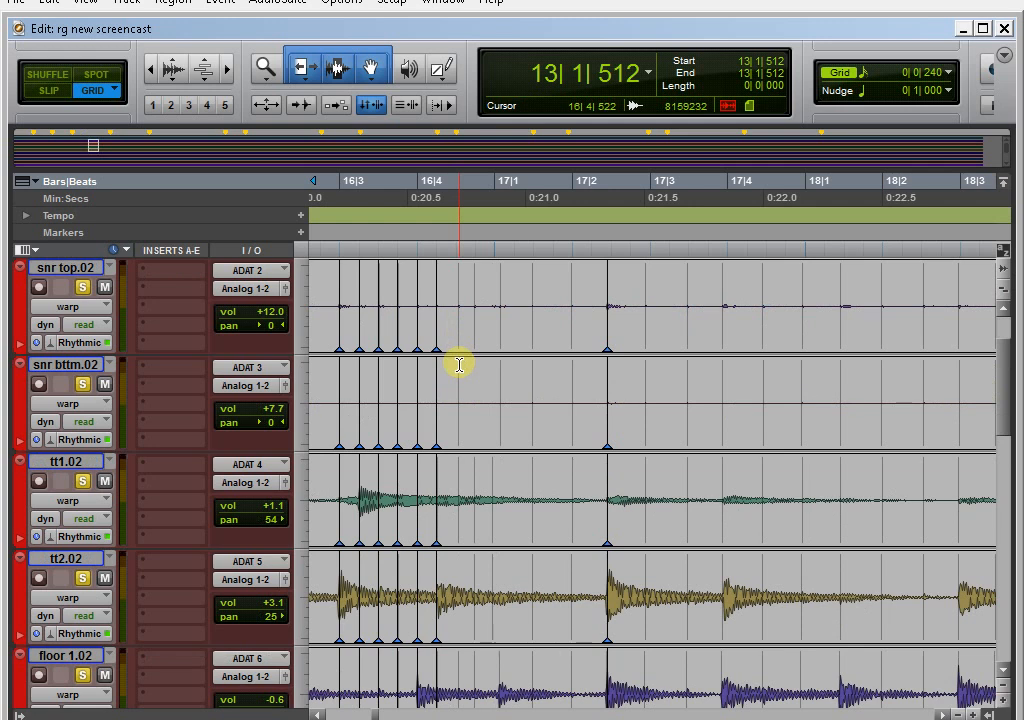
scroll(459, 365, "up", 1)
left_click(456, 334)
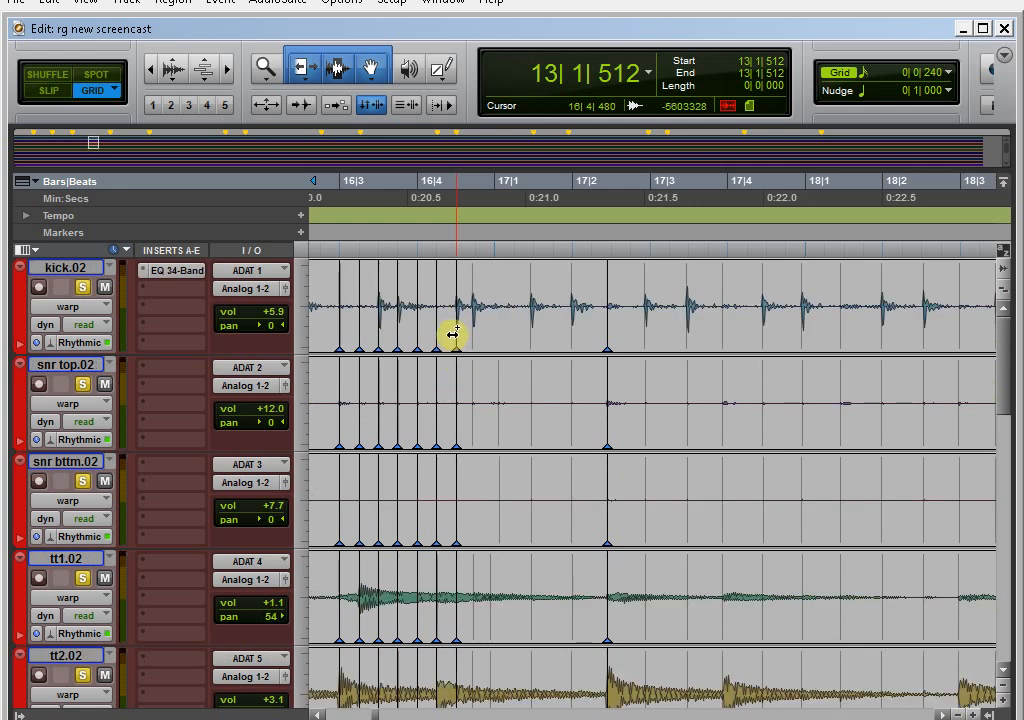
left_click(469, 335)
Warp the floor 2.02 hit at the start of bar 17 to 17|1|000
scroll(496, 341, "down", 1)
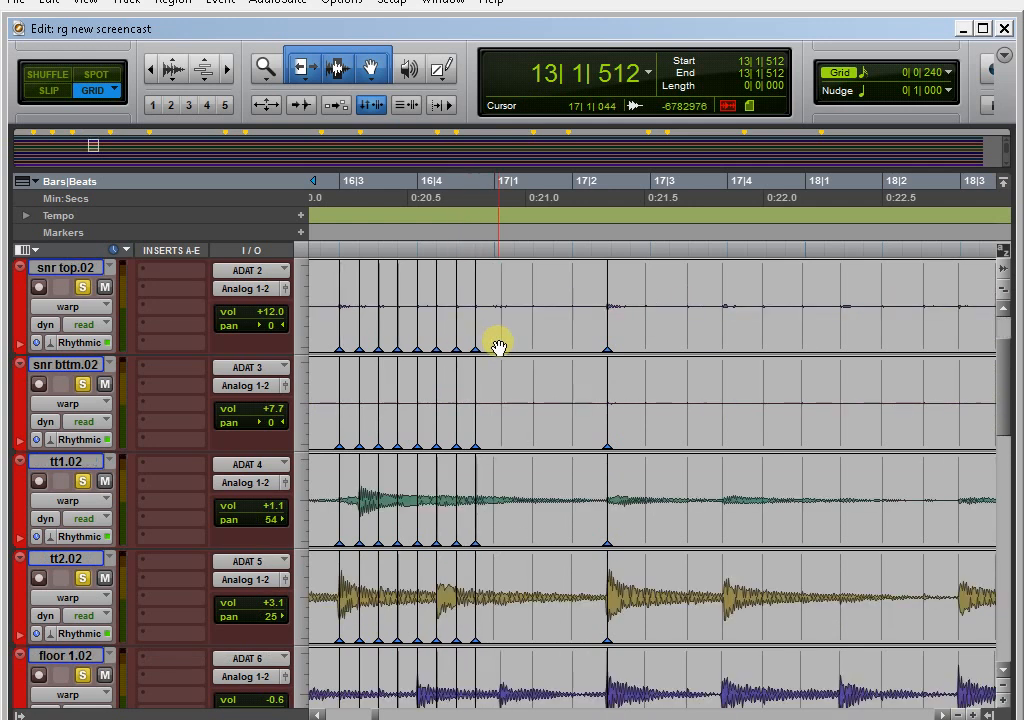
scroll(496, 480, "down", 3)
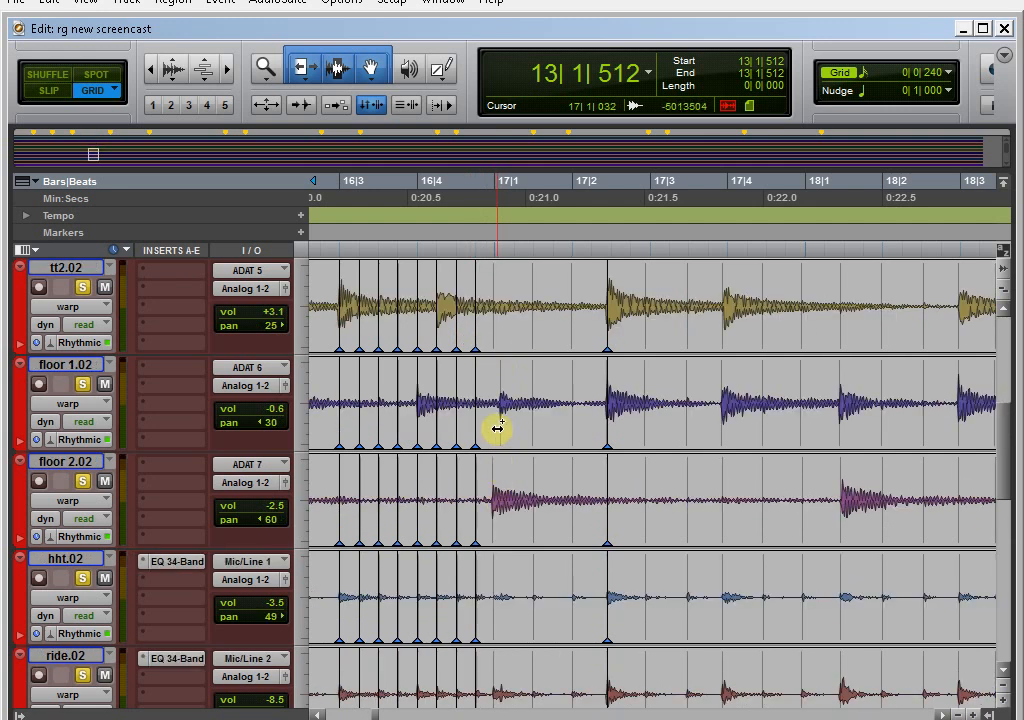
left_click(493, 516)
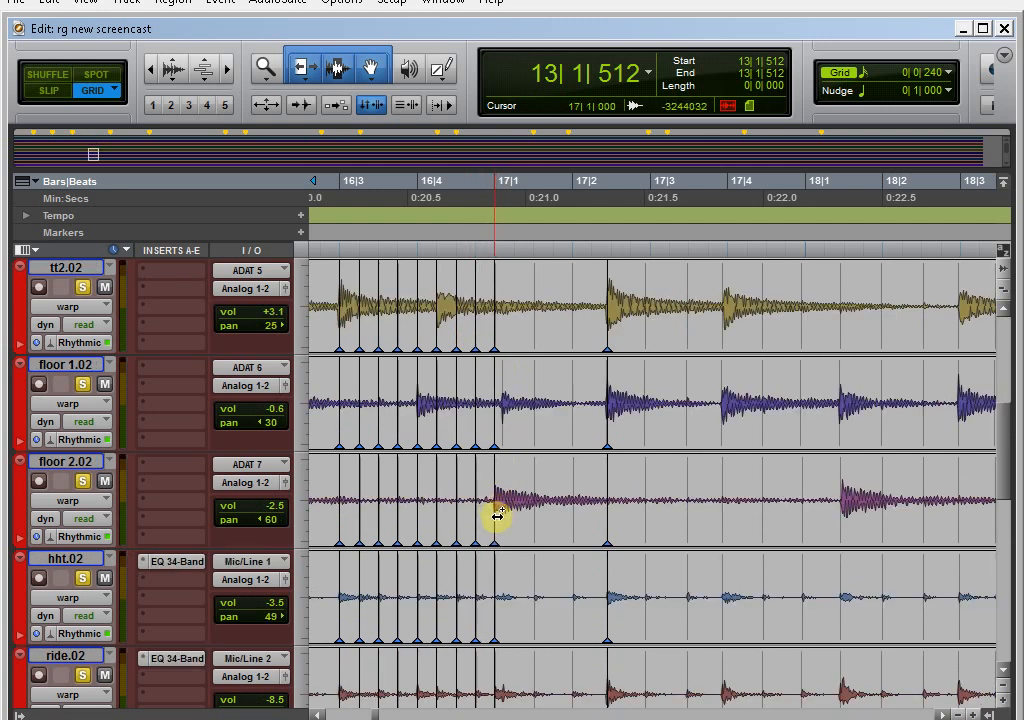
Try warping the floor 1.02 hit just after 17|1 to 17|1|240, and remove that warp marker
left_click(503, 431)
left_click_drag(504, 430, 507, 427)
scroll(512, 453, "up", 4)
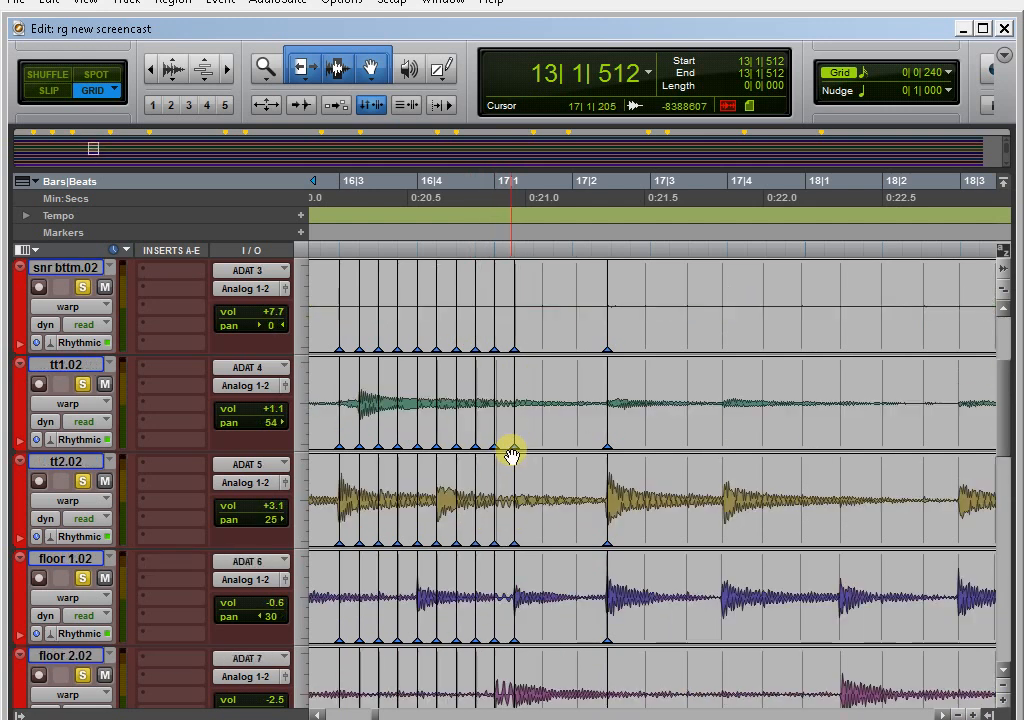
scroll(512, 453, "down", 2)
scroll(511, 456, "down", 2)
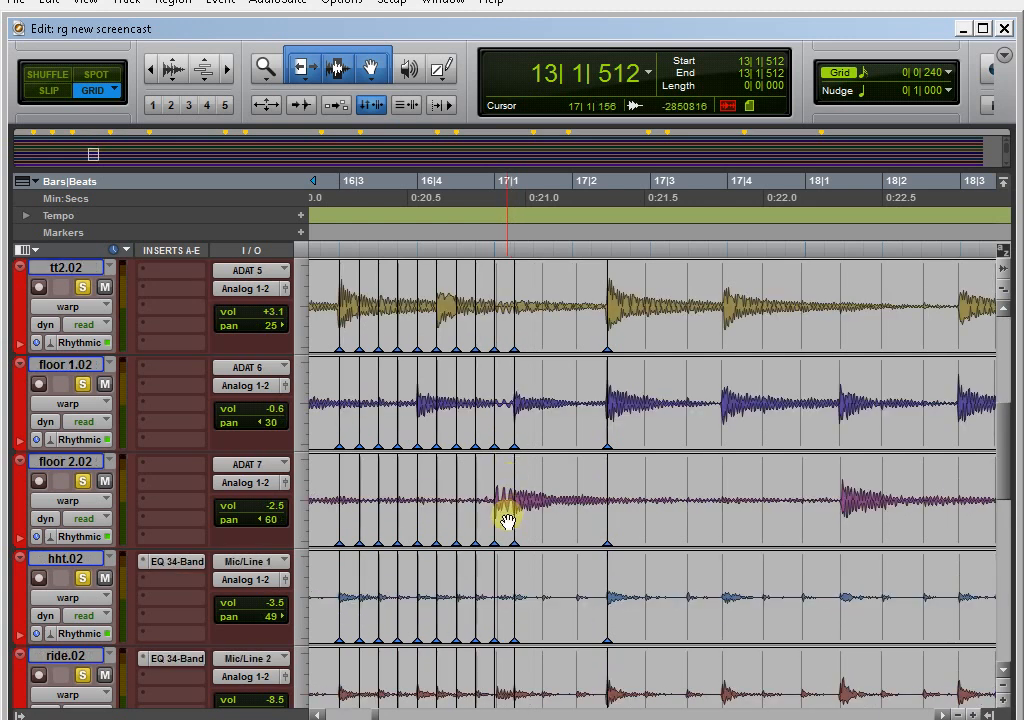
left_click(516, 441, "alt")
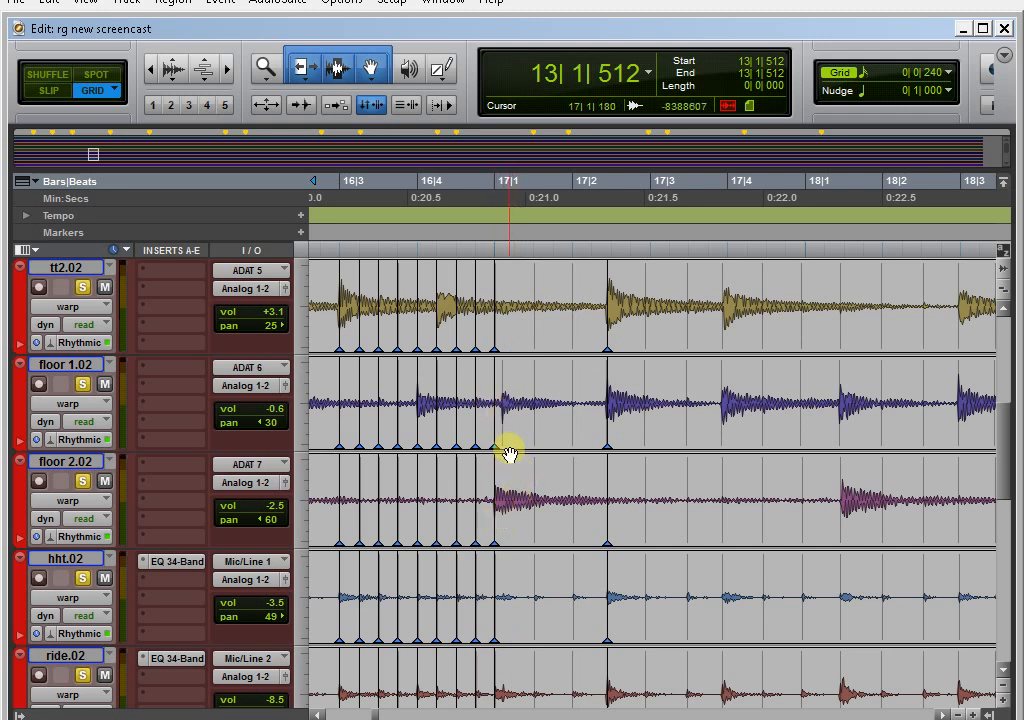
Warp the next two kick.02 hits to 17|1|480 and 17|2|000
scroll(505, 430, "up", 8)
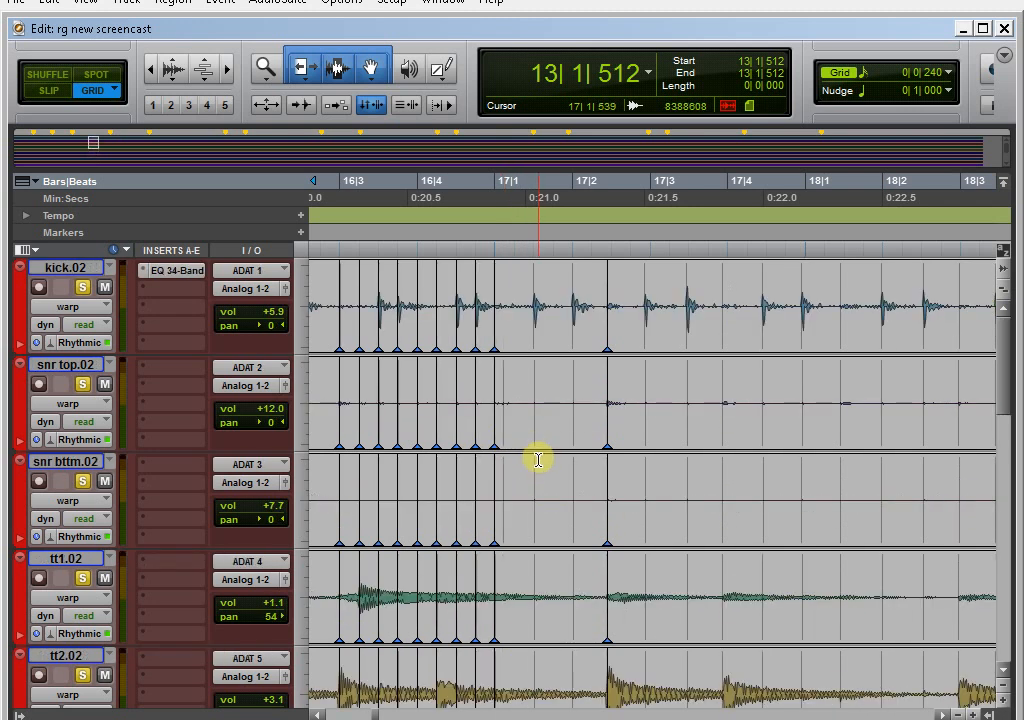
double_click(533, 334)
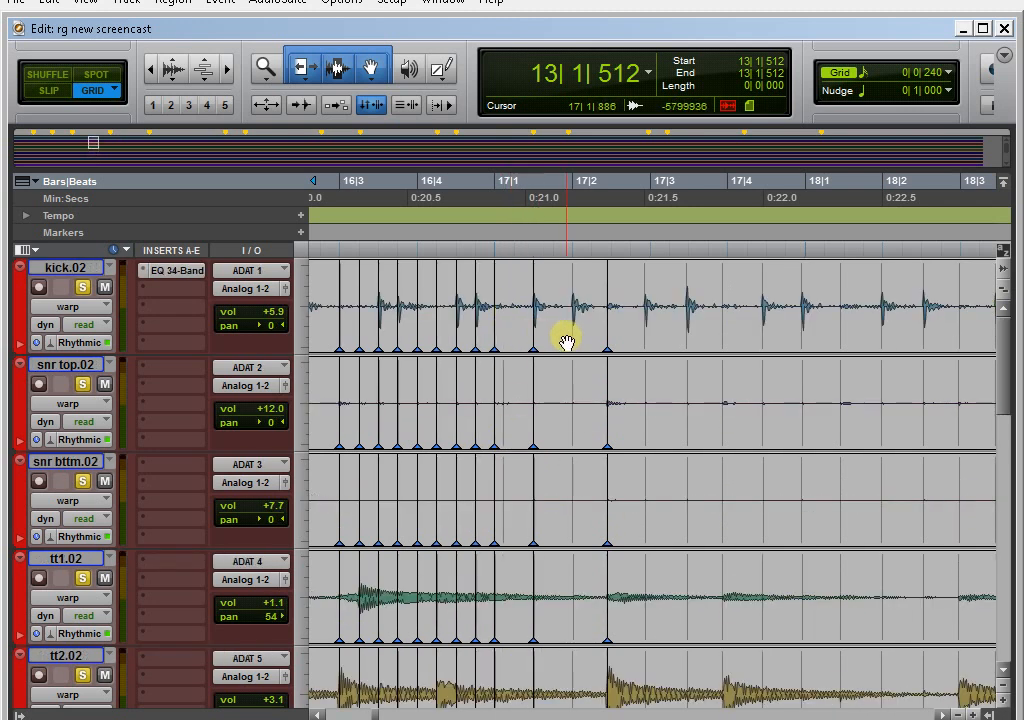
double_click(573, 330)
Look over the warped tom tracks and play back the section from 16|3|000
scroll(540, 355, "down", 6)
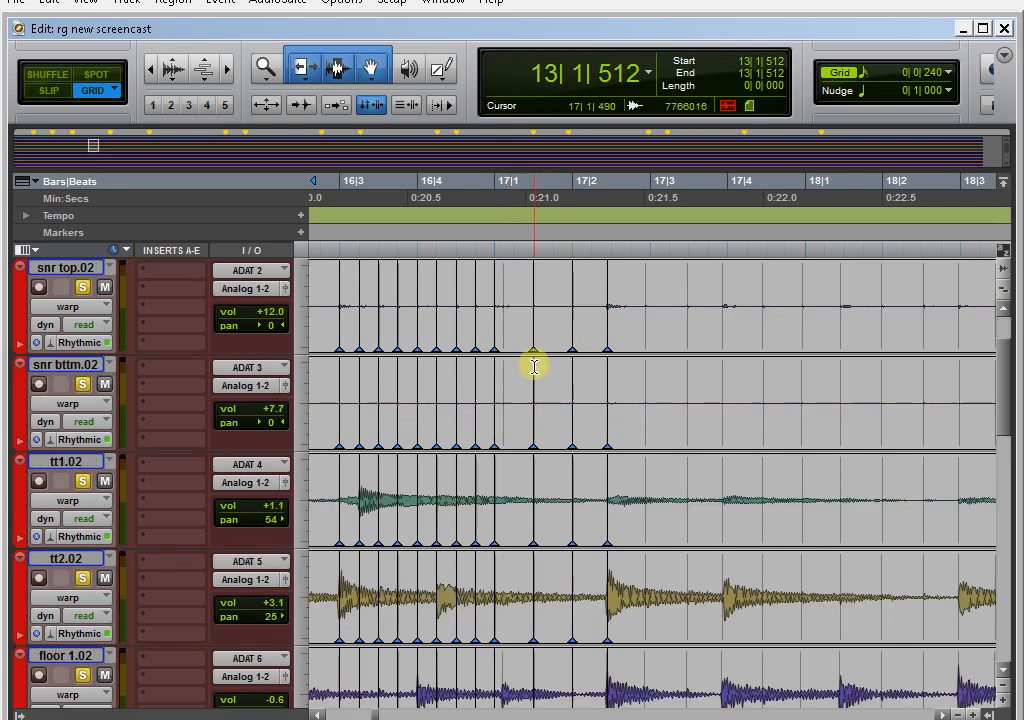
scroll(534, 367, "down", 1)
scroll(534, 366, "up", 2)
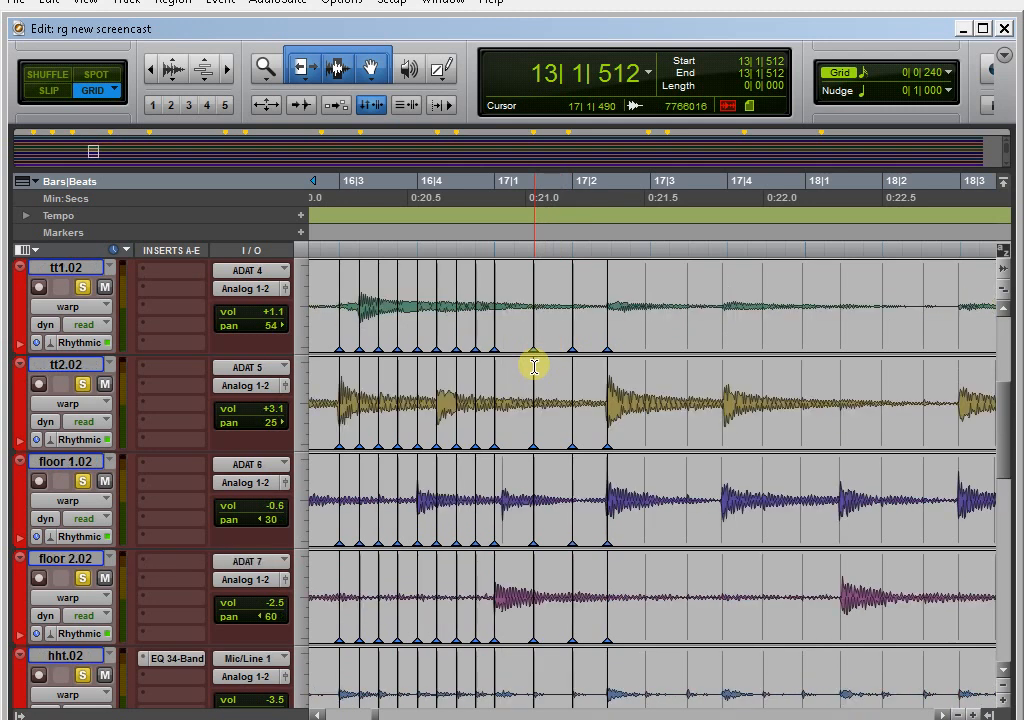
key("r")
left_click(498, 245)
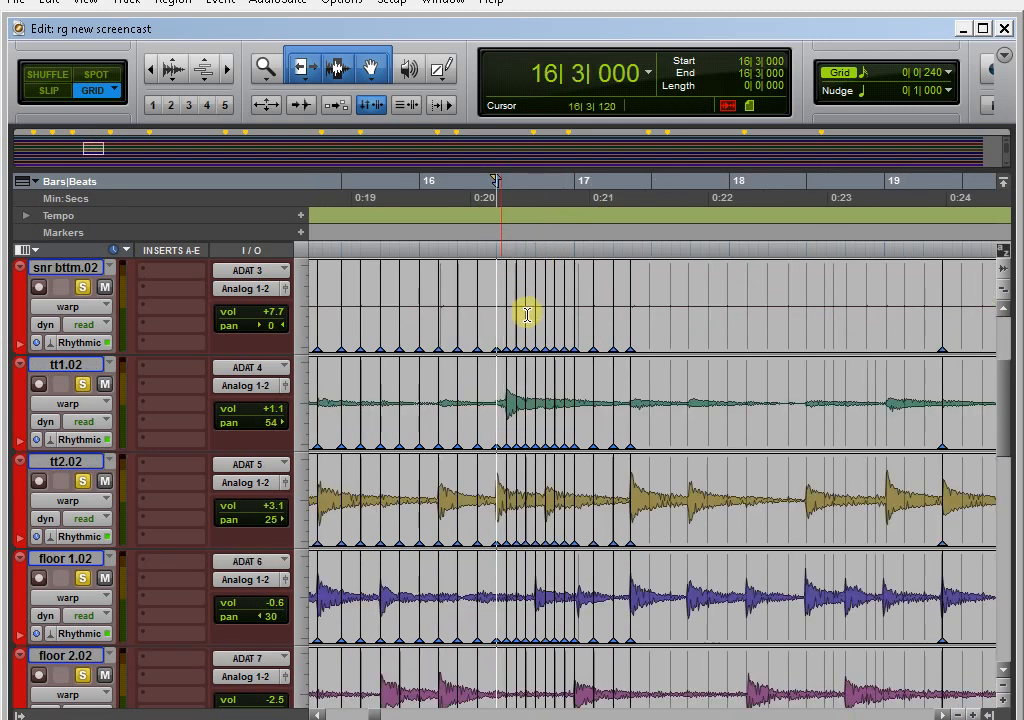
key("space")
key("space")
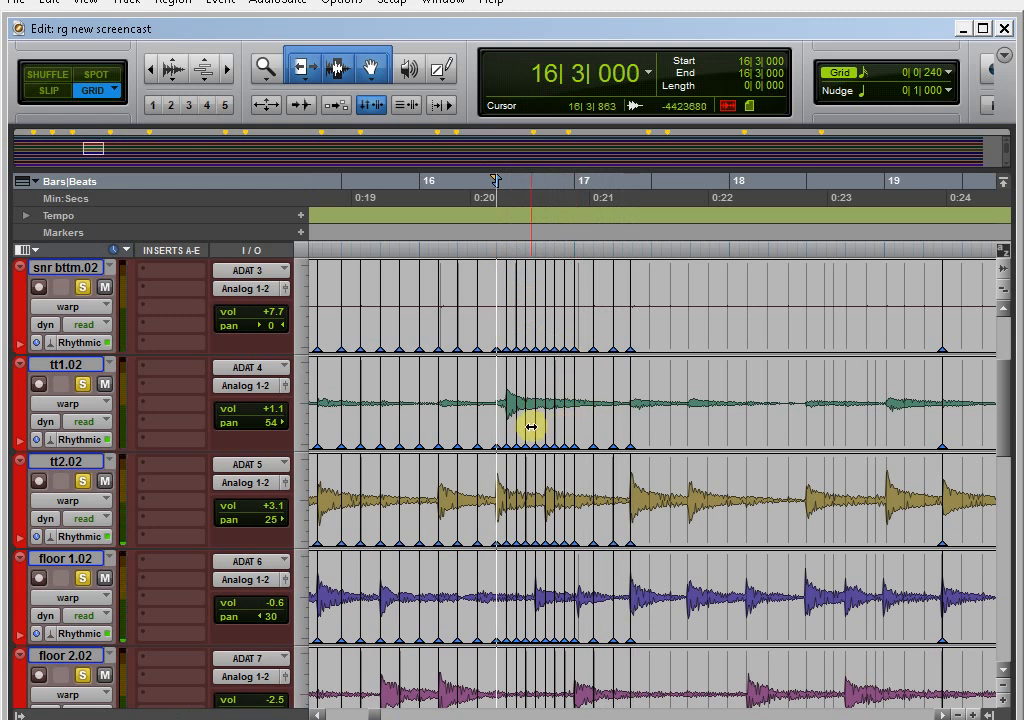
Pin the tt2.02 hits near 17|4, 18|3 and 19|1 in place with warp markers
scroll(530, 422, "right", 3)
left_click(523, 475)
key("t")
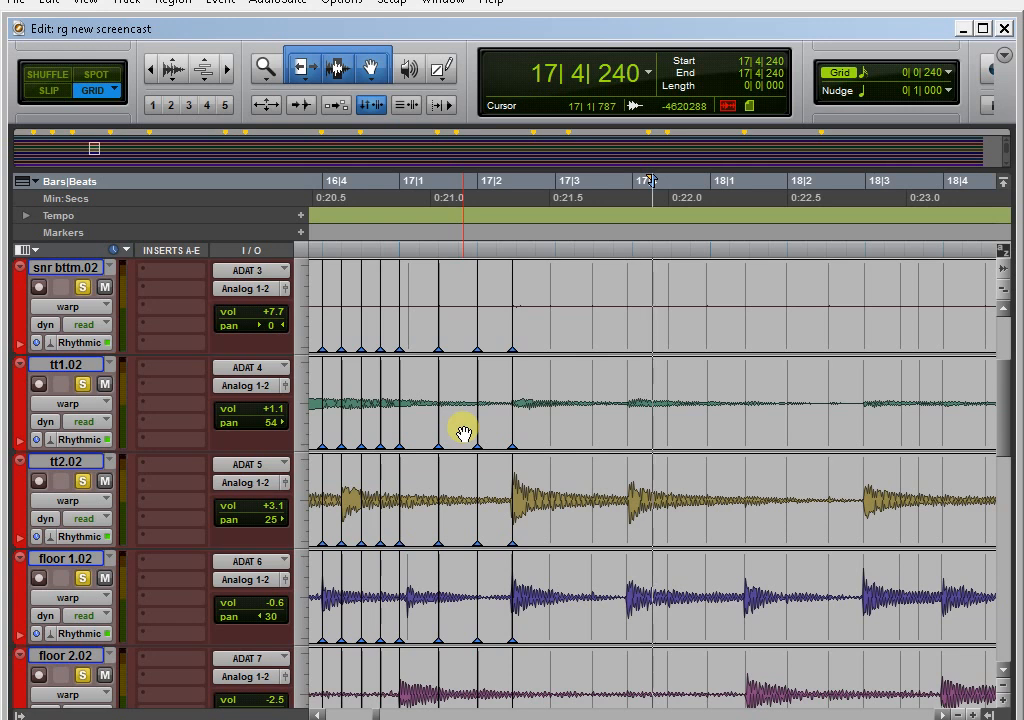
key("r")
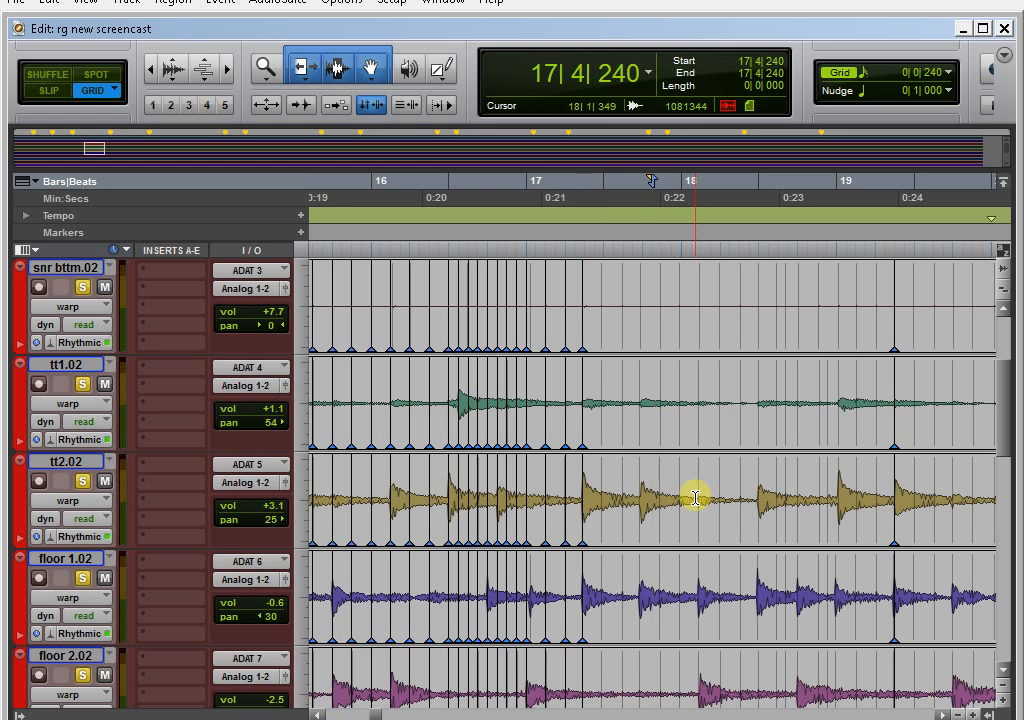
scroll(571, 473, "right", 2)
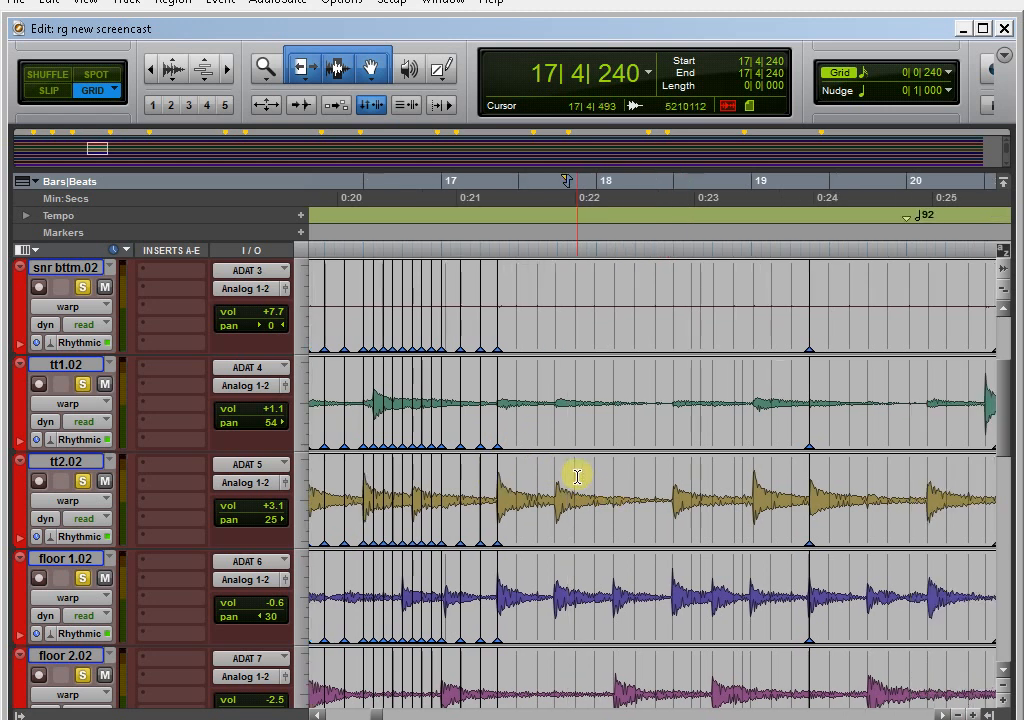
scroll(571, 473, "up", 1)
left_click(673, 617)
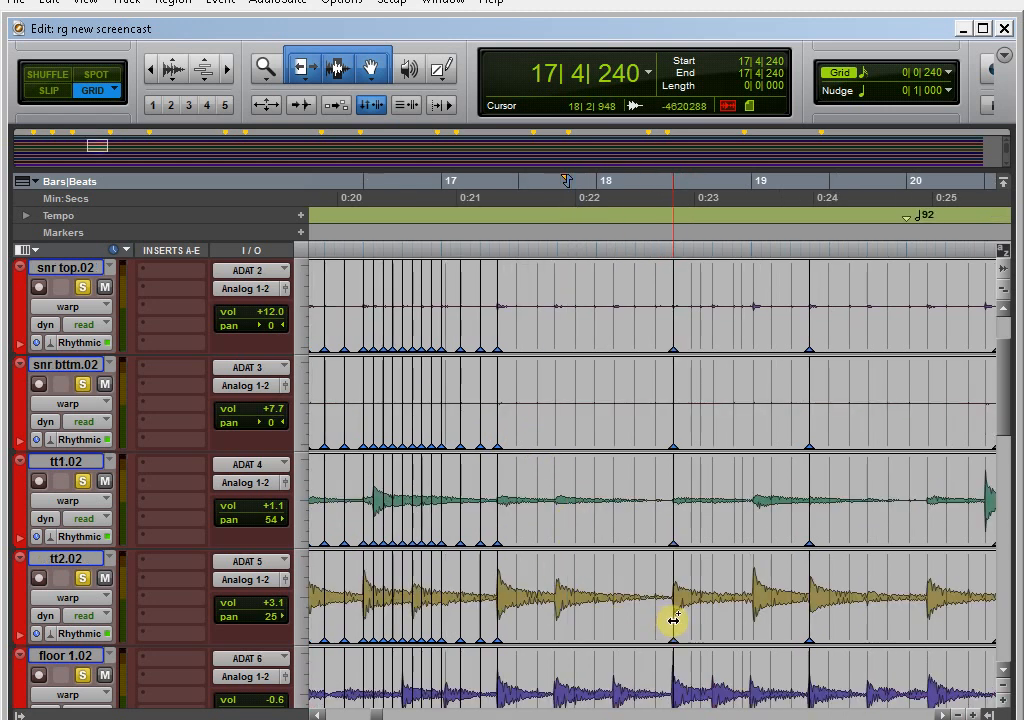
left_click(754, 617)
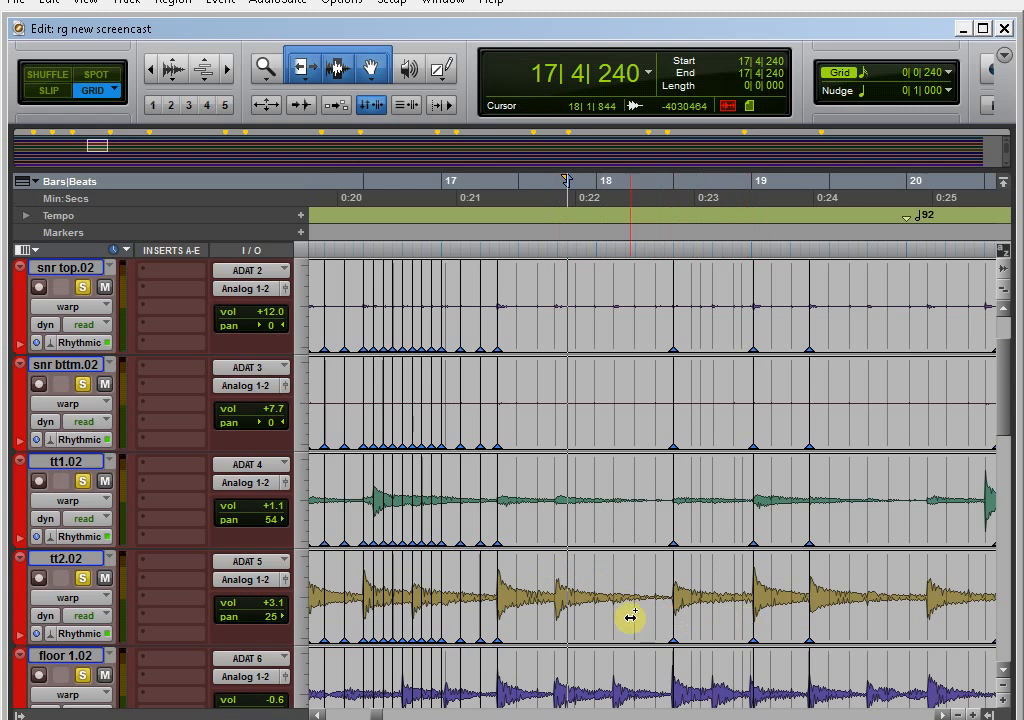
left_click(556, 615)
Warp the kick.02 hits to 17|3|000, 17|3|480, 17|4|480, 18|1|000, 18|2|000 and 18|2|480
scroll(556, 612, "up", 1)
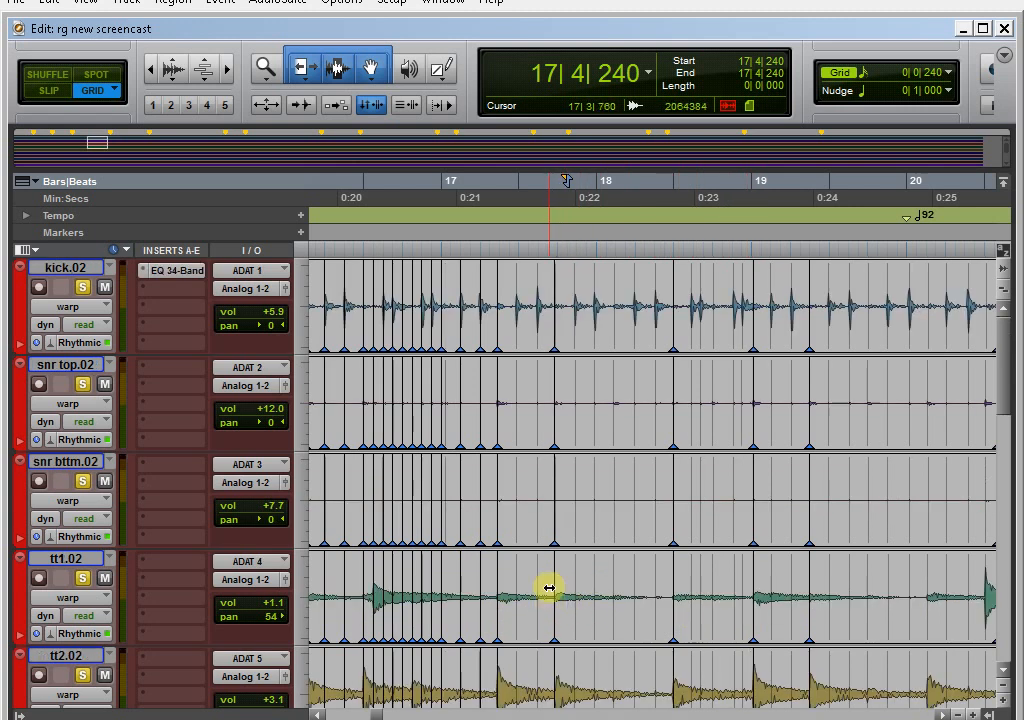
left_click(539, 332)
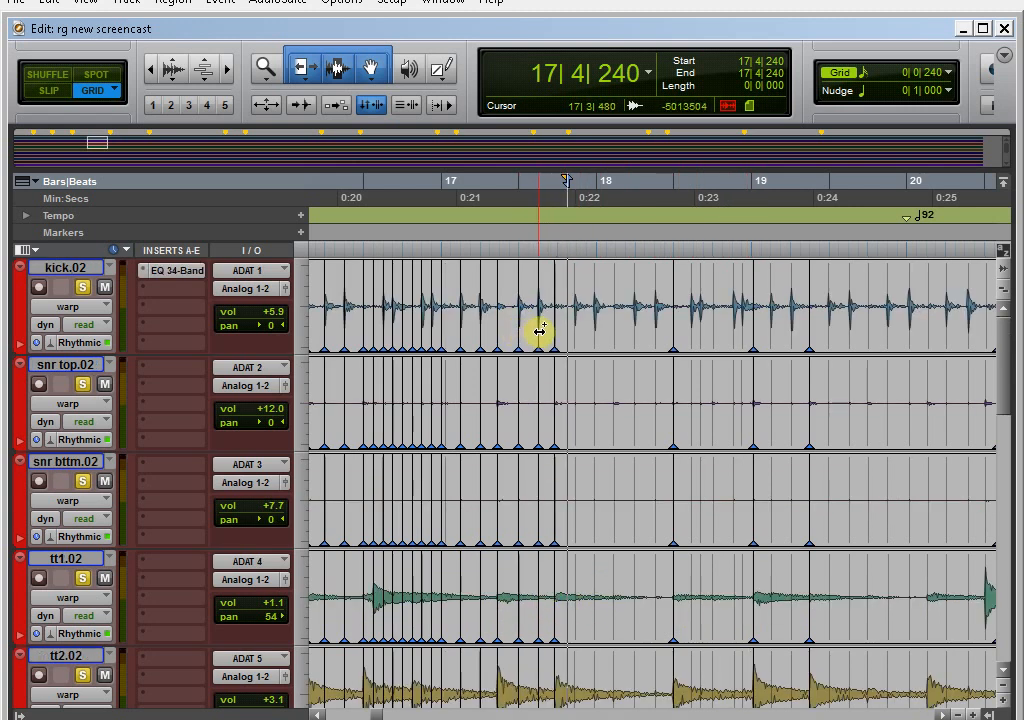
left_click_drag(576, 332, 635, 336)
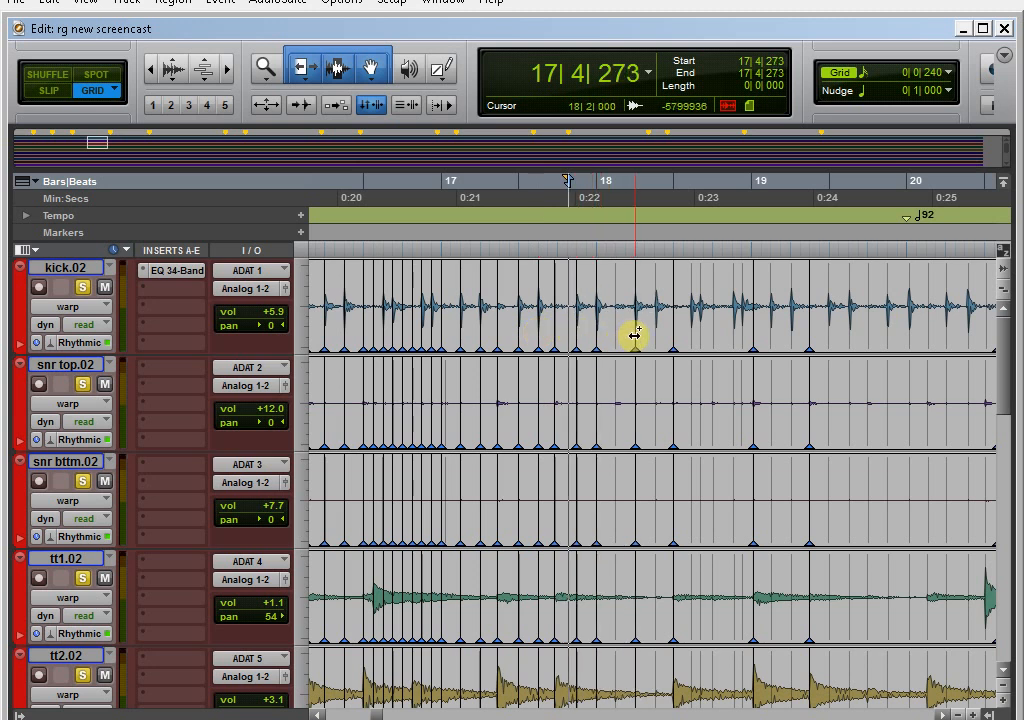
left_click(655, 330)
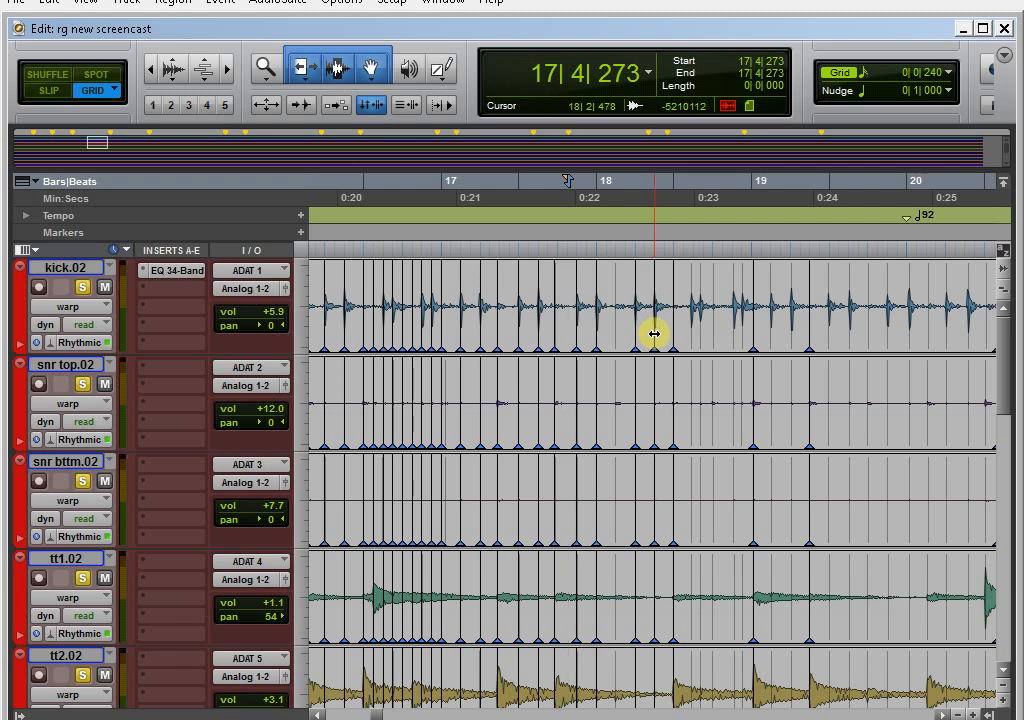
Warp the floor 1.02 hits in bar 18 to 18|1|480 and 18|4|000
scroll(612, 336, "down", 3)
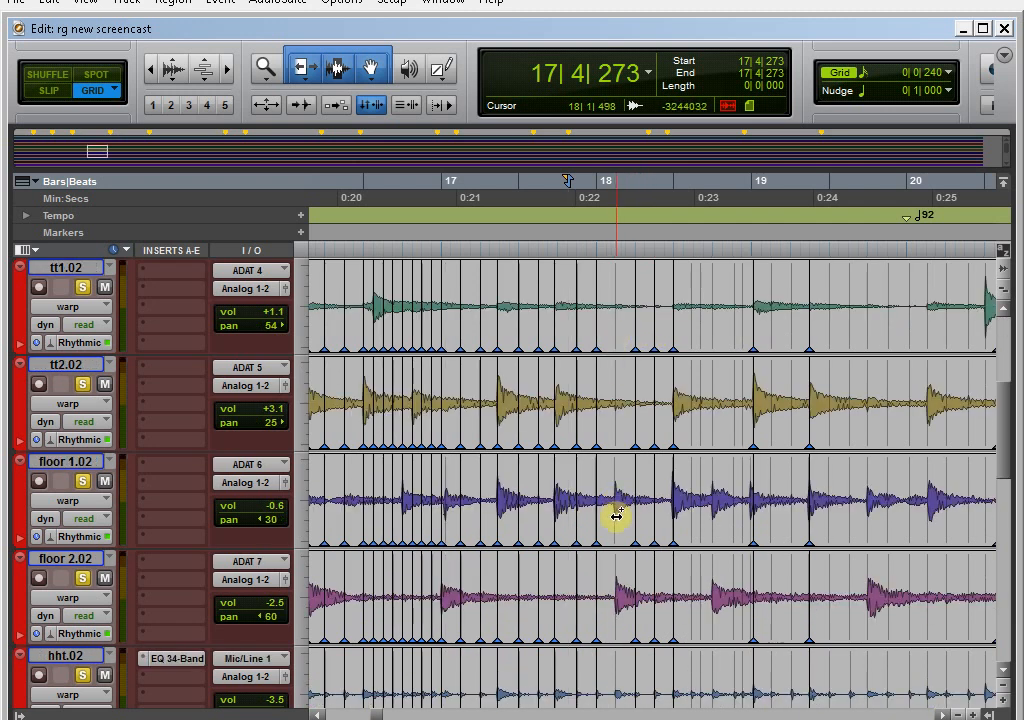
scroll(599, 484, "right", 2)
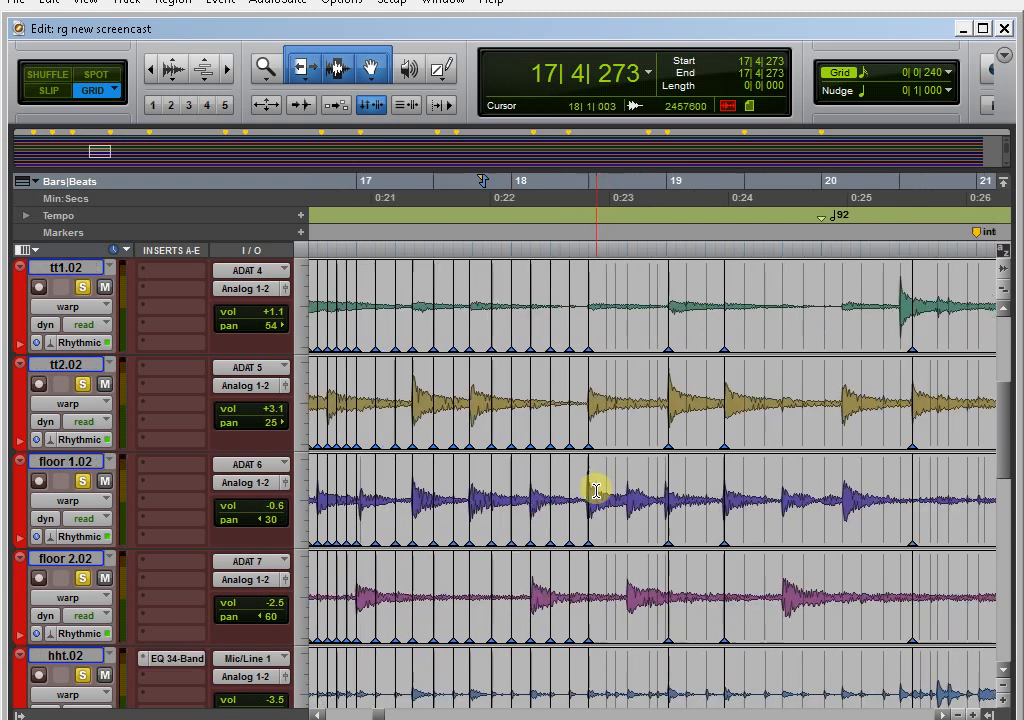
scroll(549, 418, "up", 3)
scroll(549, 418, "up", 2)
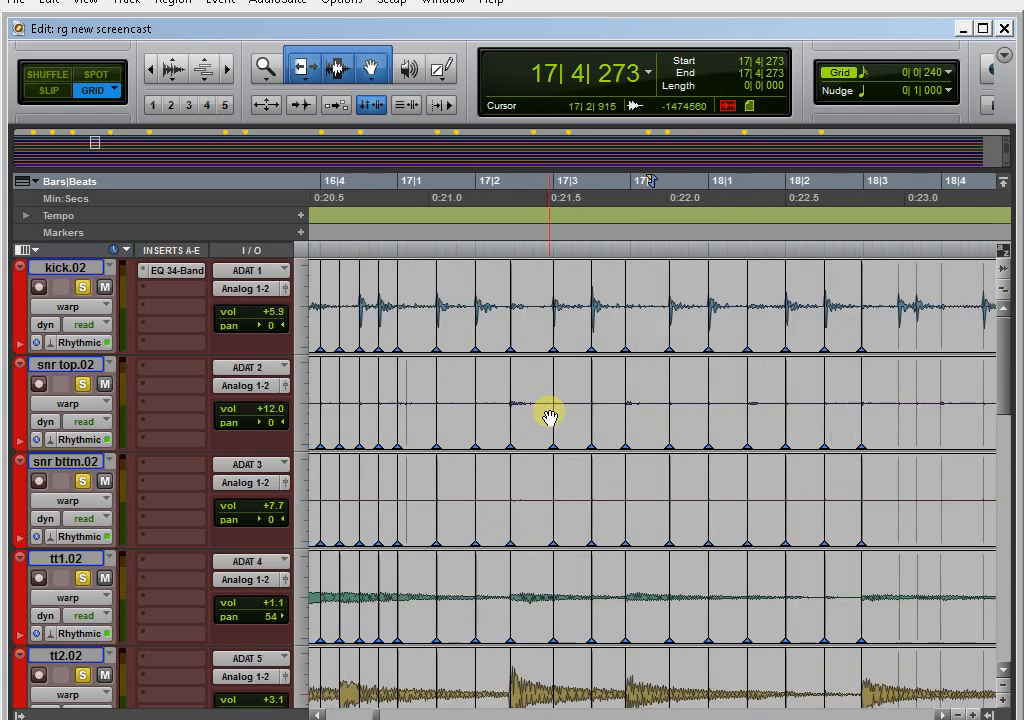
scroll(549, 416, "right", 2)
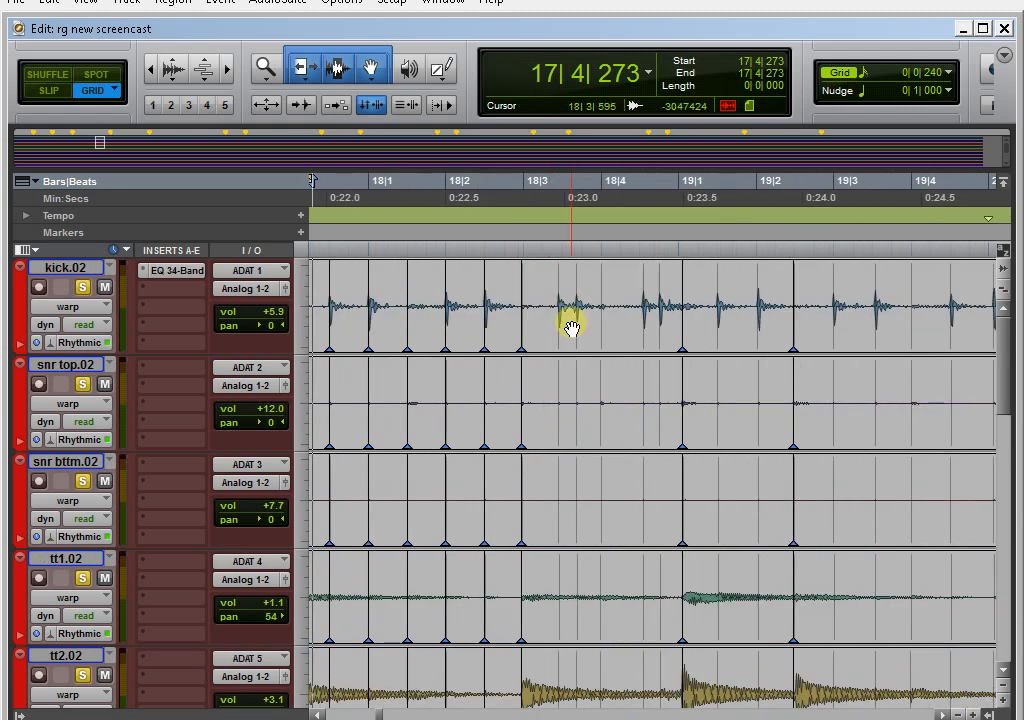
scroll(592, 450, "down", 4)
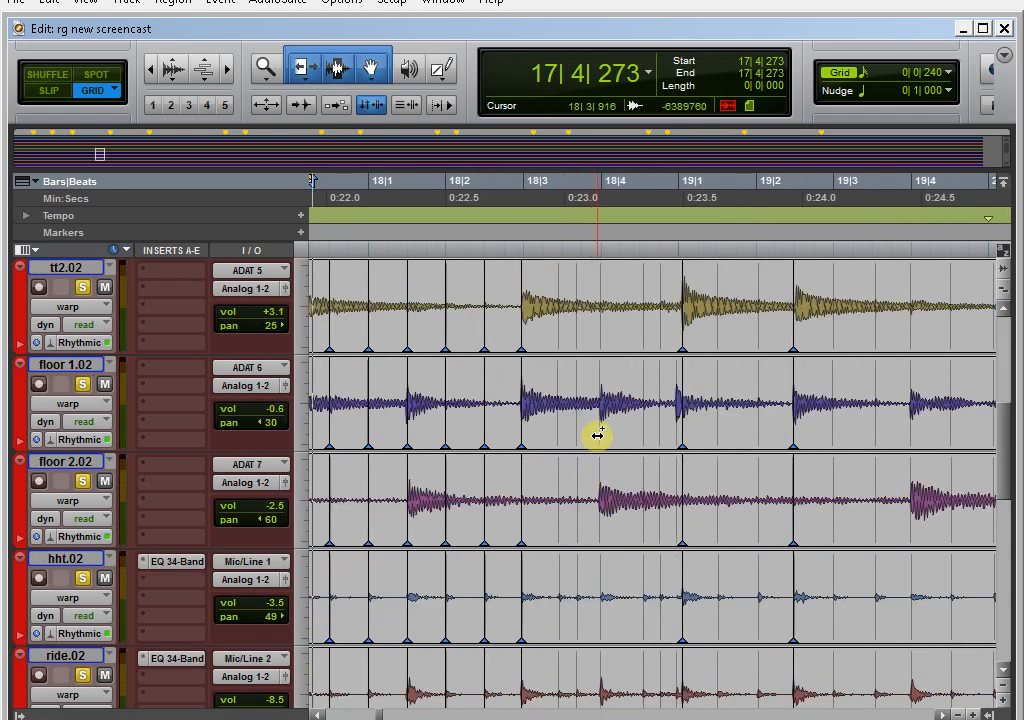
Warp the remaining kick.02 hits of bar 18 to 18|3|480, 18|3|720, 18|4|480 and 18|4|720
scroll(564, 432, "up", 3)
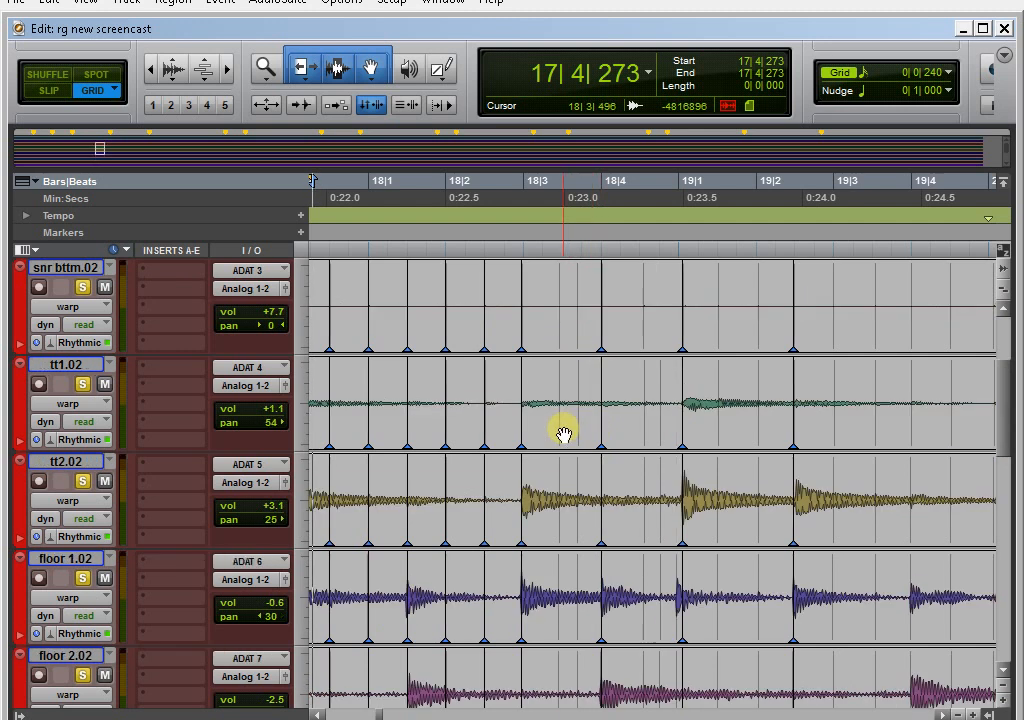
scroll(563, 386, "up", 1)
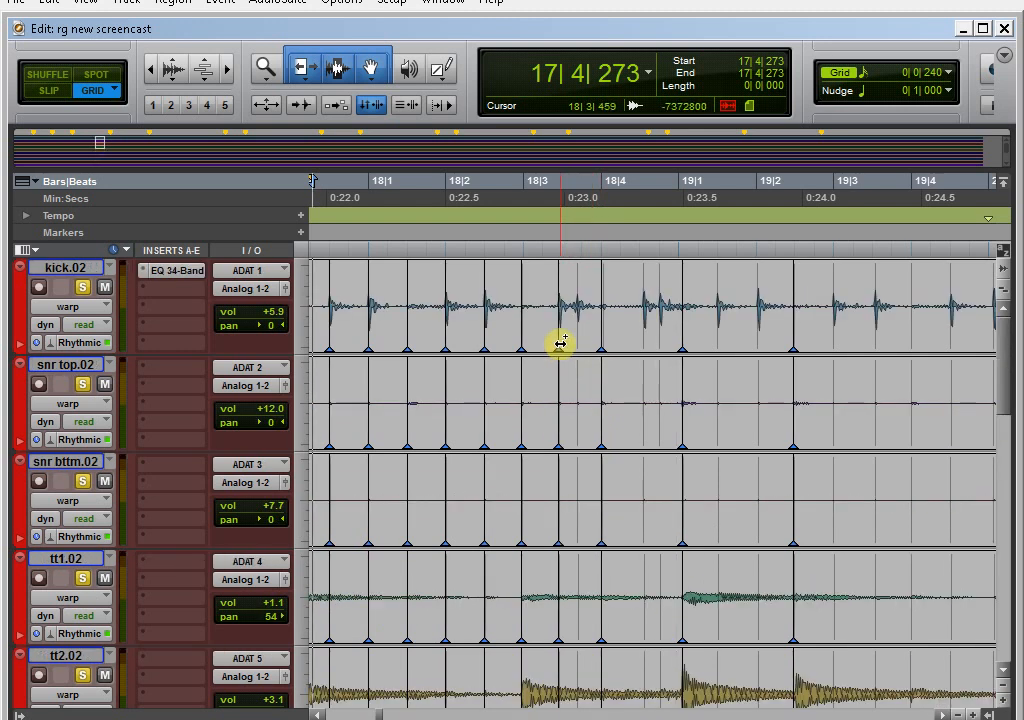
mouse_move(561, 343)
left_mouse_down()
mouse_move(581, 343)
mouse_move(550, 327)
left_mouse_up()
scroll(605, 375, "right", 2)
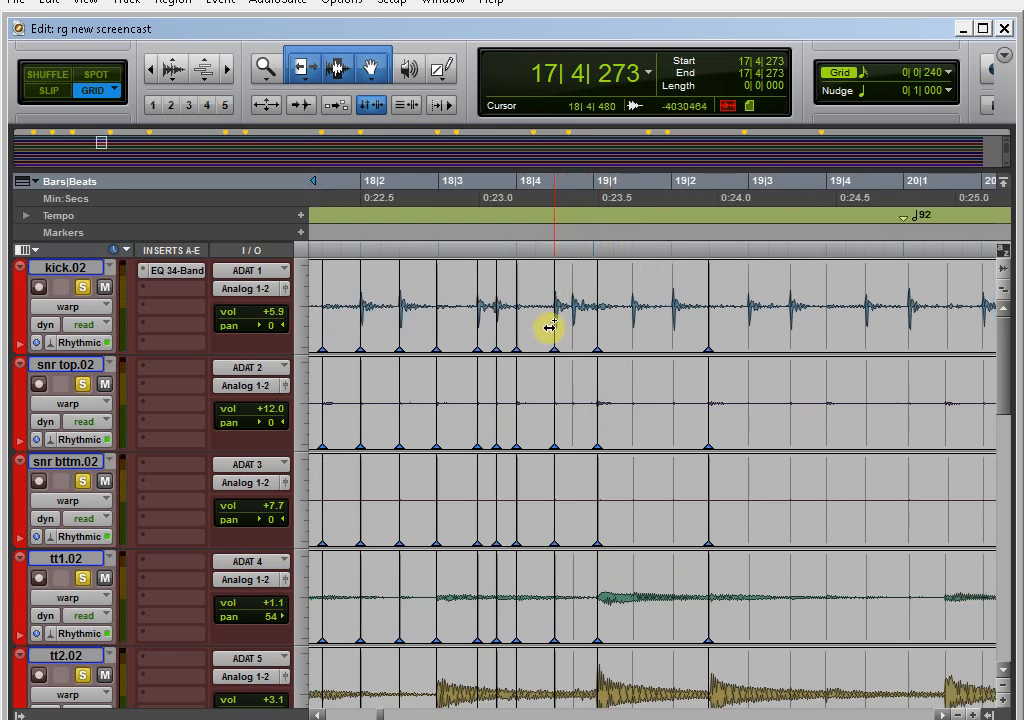
scroll(560, 345, "down", 3)
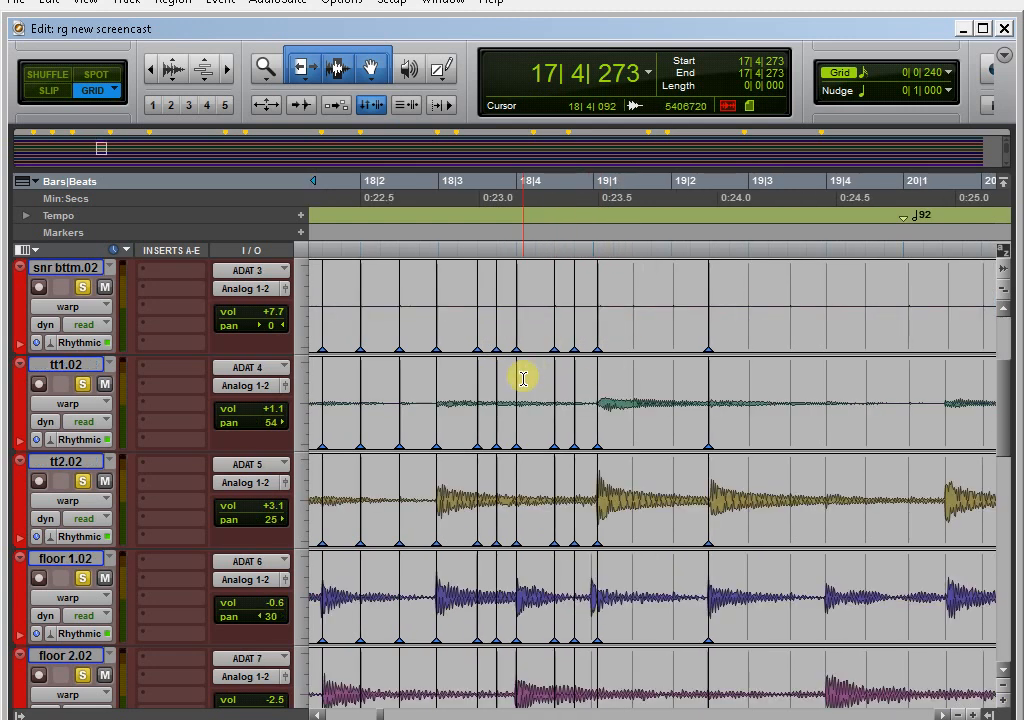
Warp the kick.02 hits to 19|1|480 and 19|2|000, and the rack tom hits to 20|1|480 and 20|3|000
scroll(523, 378, "up", 3)
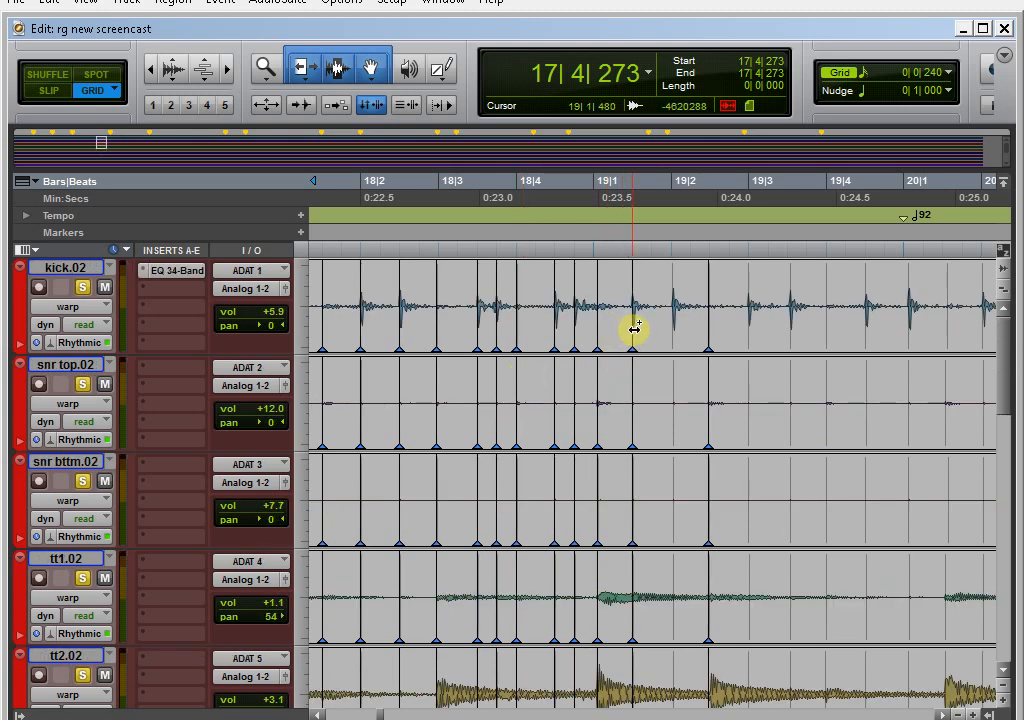
scroll(600, 350, "right", 4)
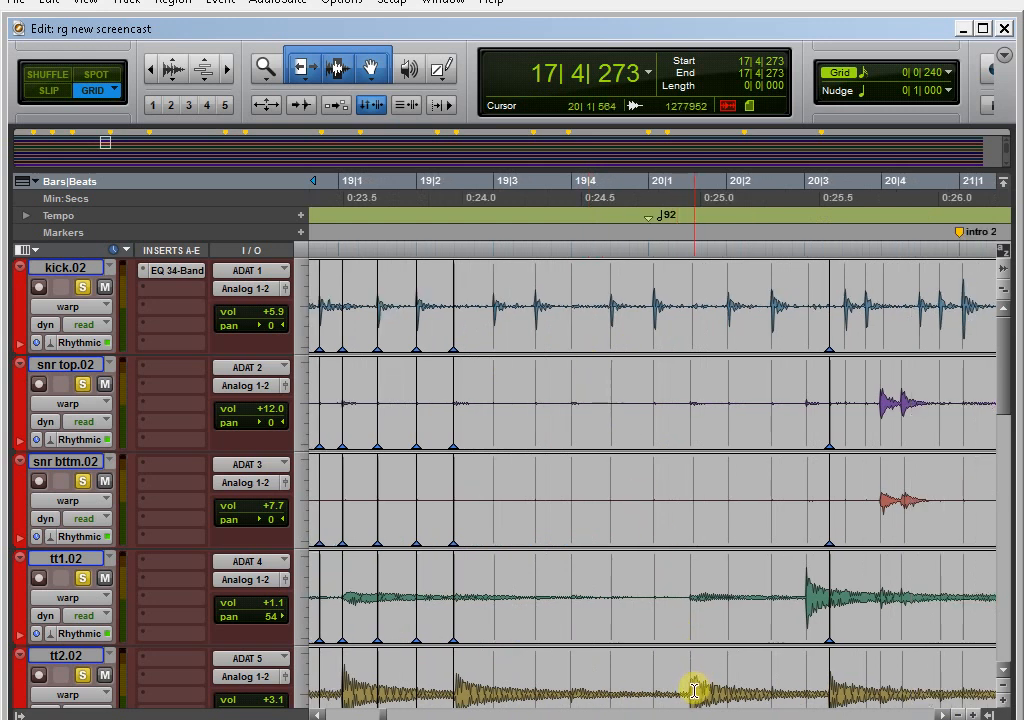
left_click_drag(690, 697, 687, 697)
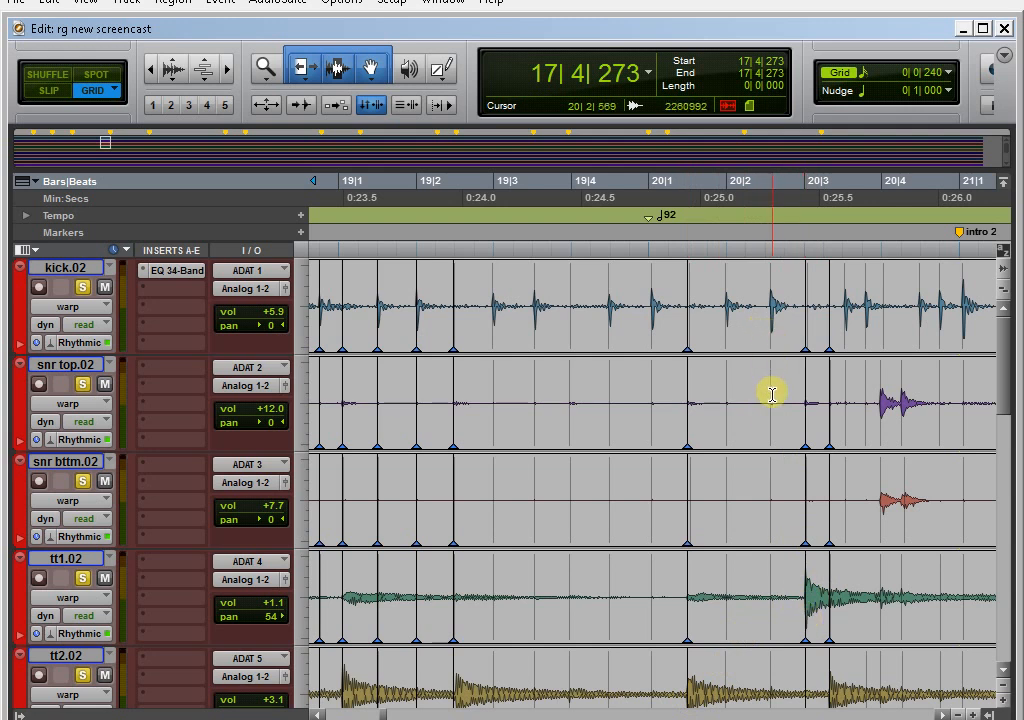
Warp the kick.02 hits to 19|3|000, 19|3|480, 19|4|480 and 20|1|000, and the floor tom hit to 19|4|000
left_click(496, 330)
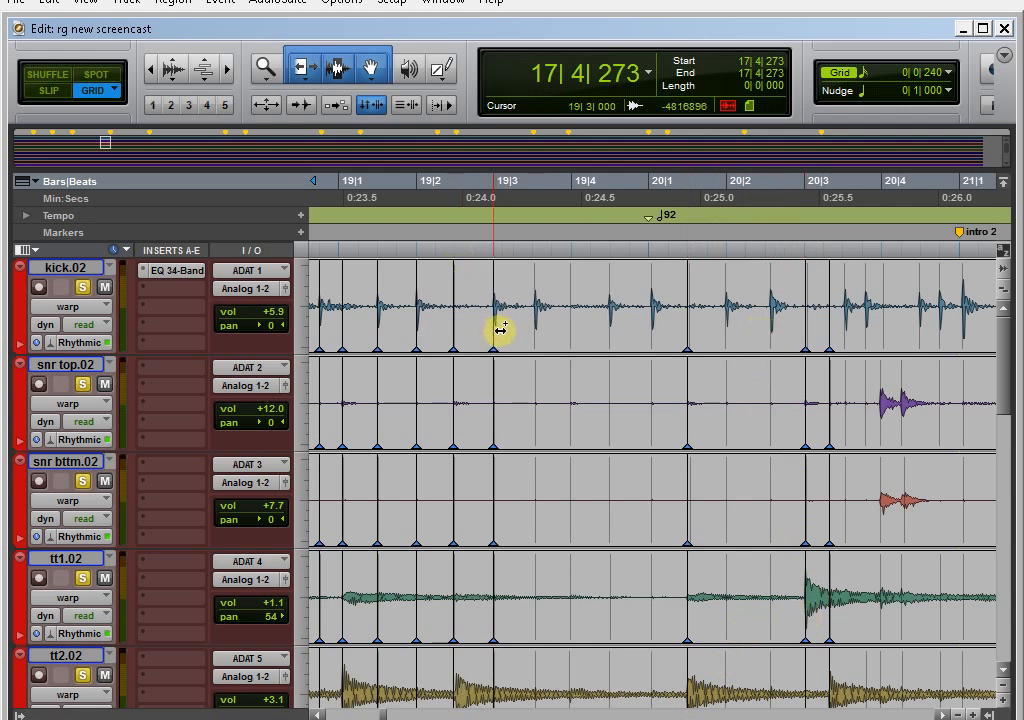
left_click(533, 328)
scroll(580, 360, "down", 3)
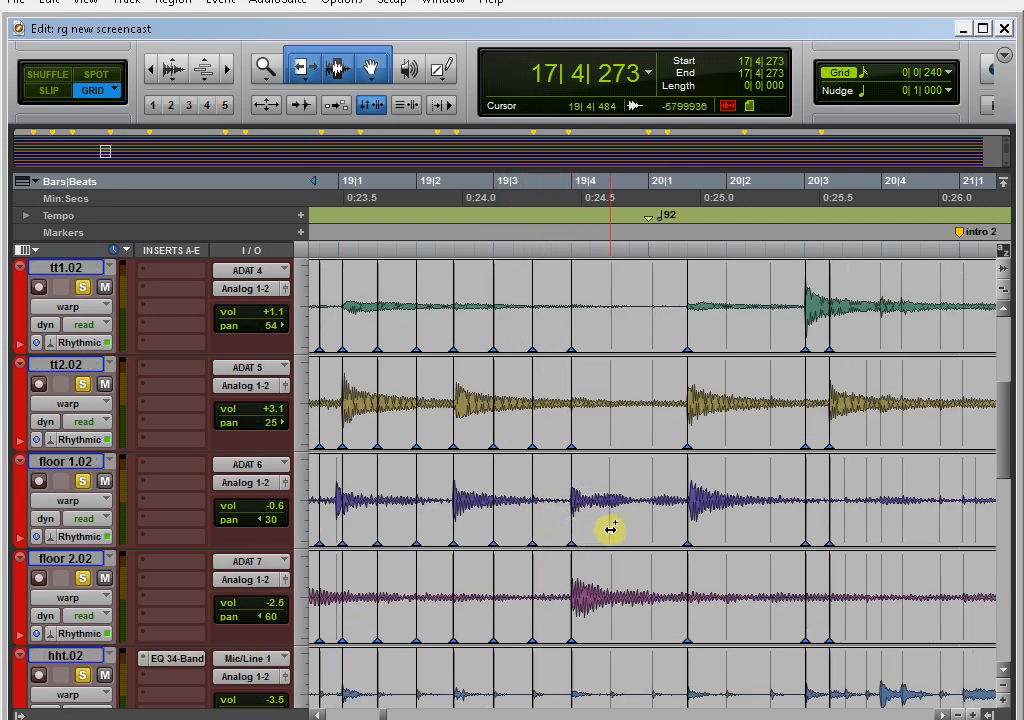
scroll(603, 526, "up", 3)
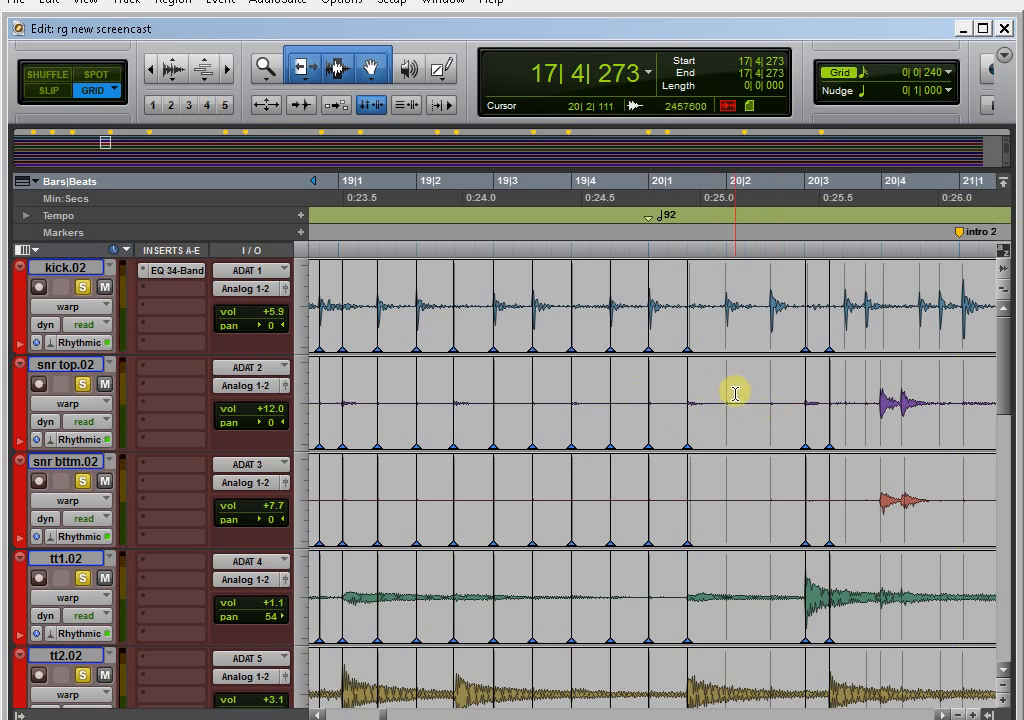
Warp the kick.02 hits in bar 20 to 20|2|000 and 20|2|480
scroll(753, 402, "up", 5)
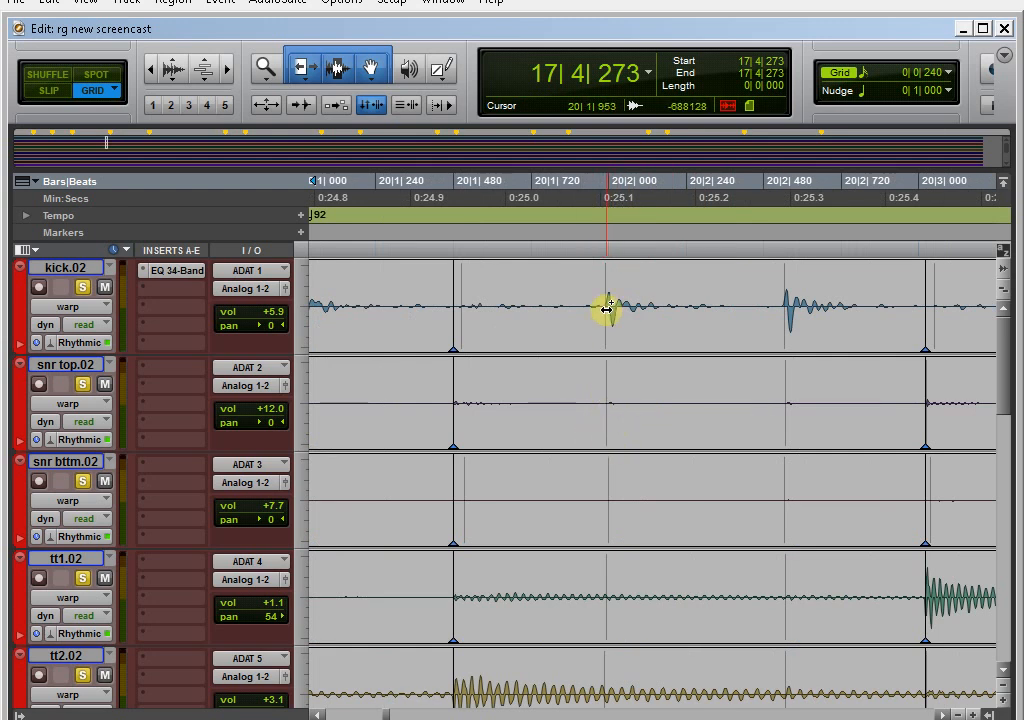
scroll(612, 537, "down", 2)
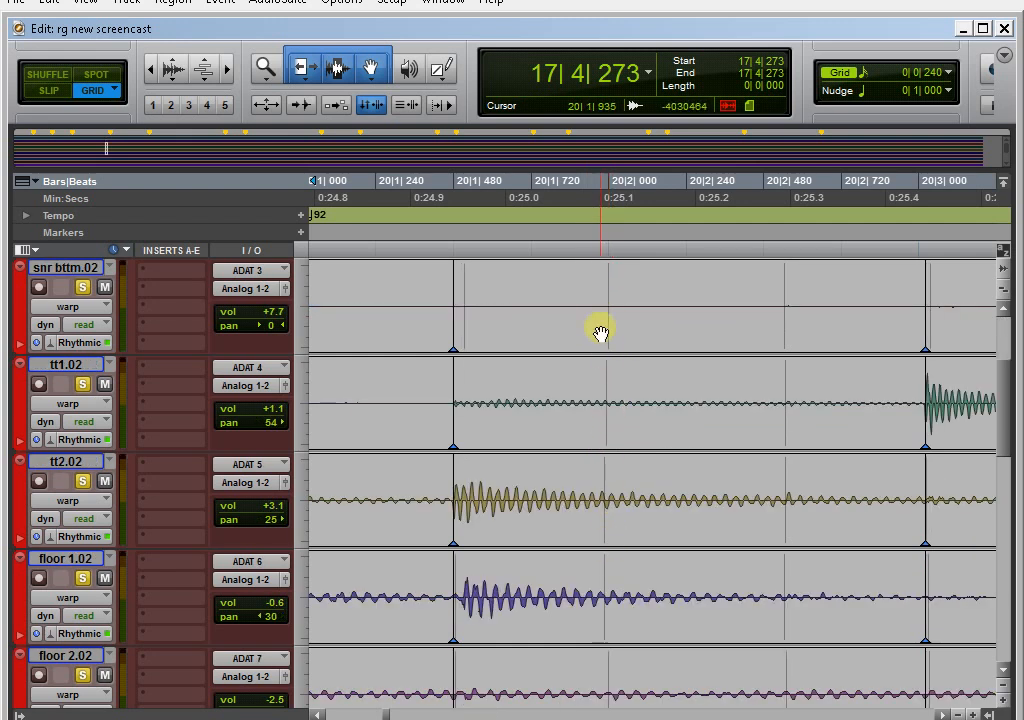
scroll(613, 482, "up", 2)
scroll(642, 433, "down", 2)
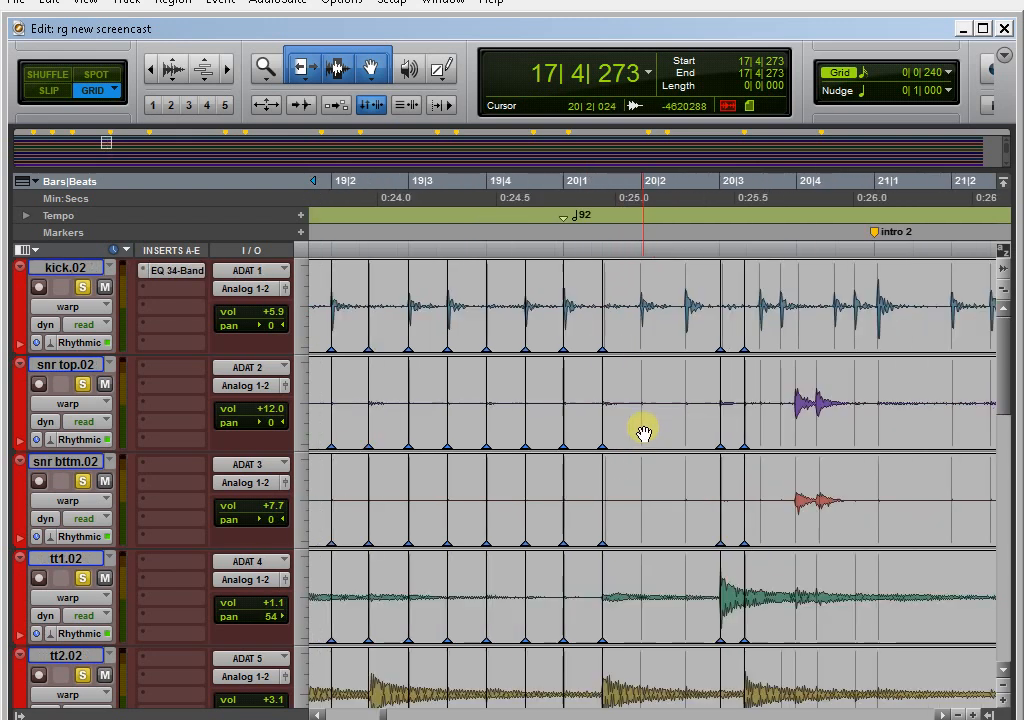
scroll(560, 434, "right", 3)
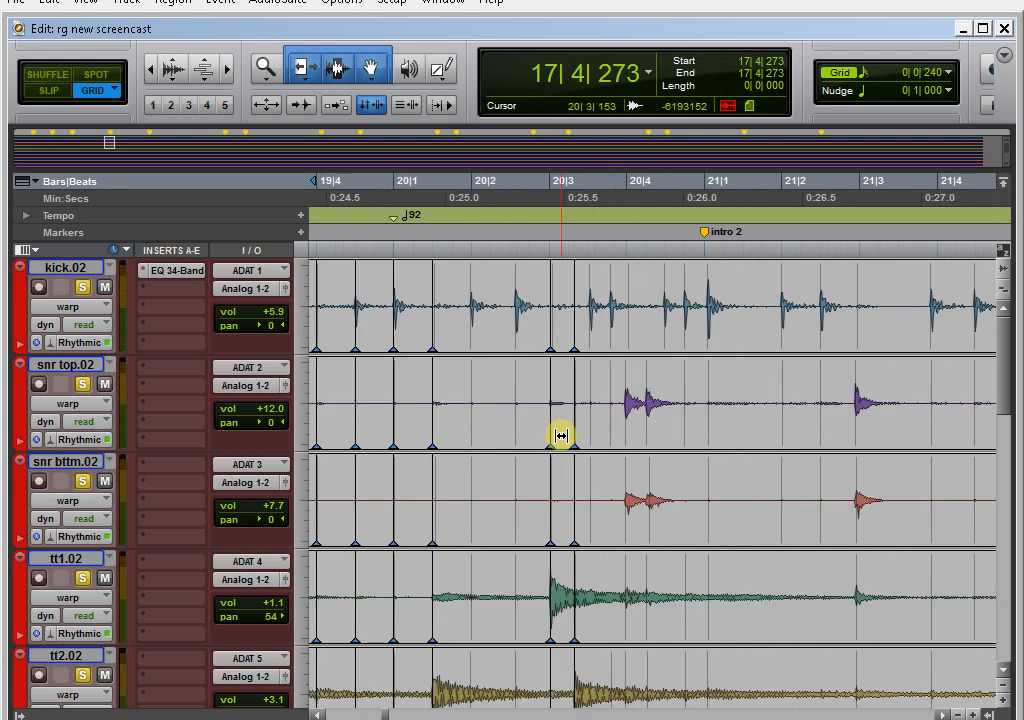
left_click(471, 325)
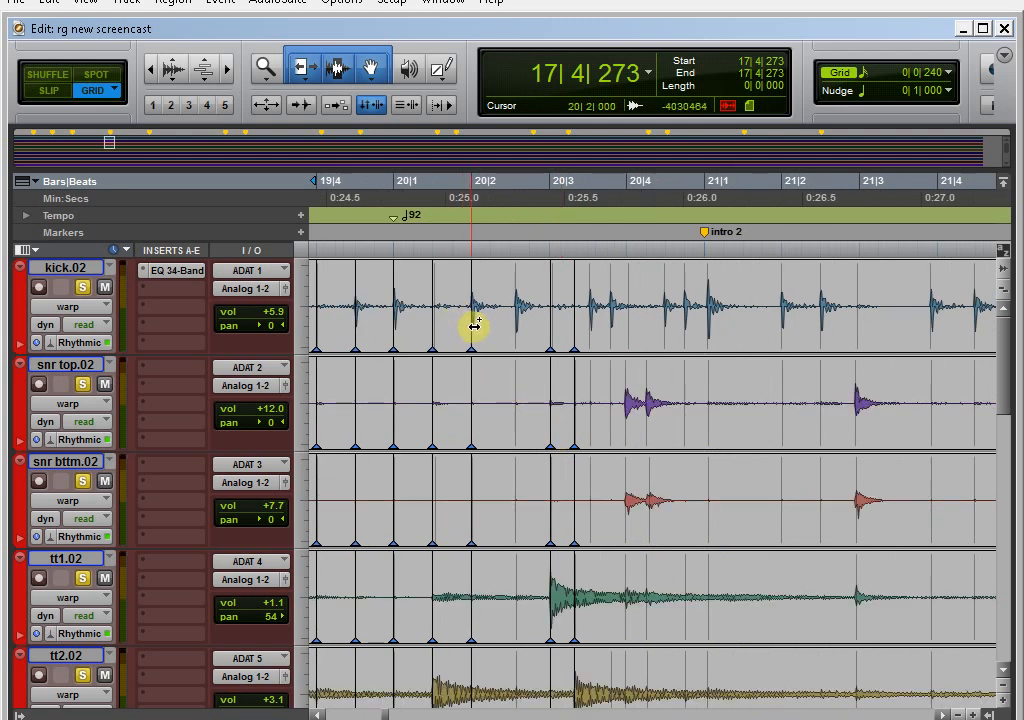
left_click(512, 325)
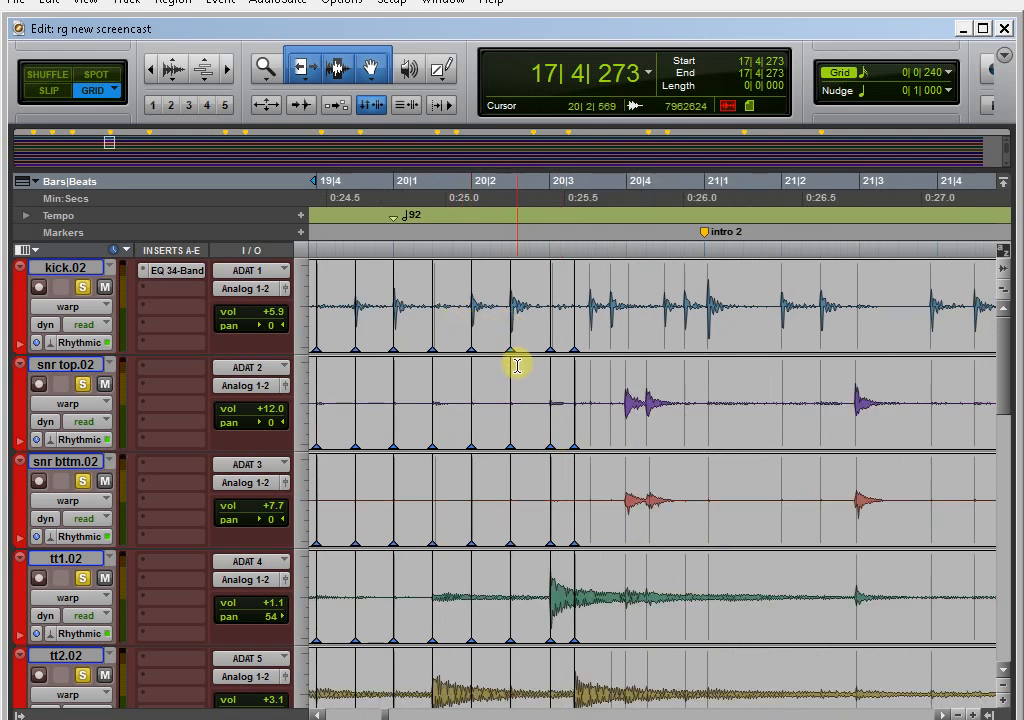
scroll(517, 359, "right", 2)
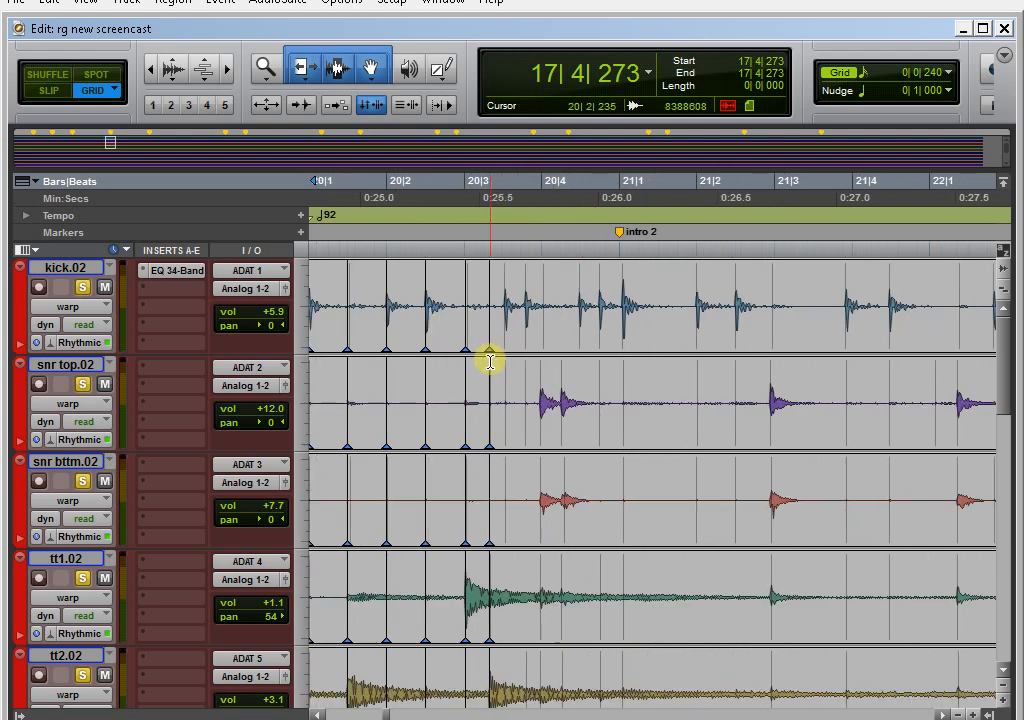
Pin the kick.02 hits near 21|1 and 21|2 in place with warp markers
right_click(623, 332)
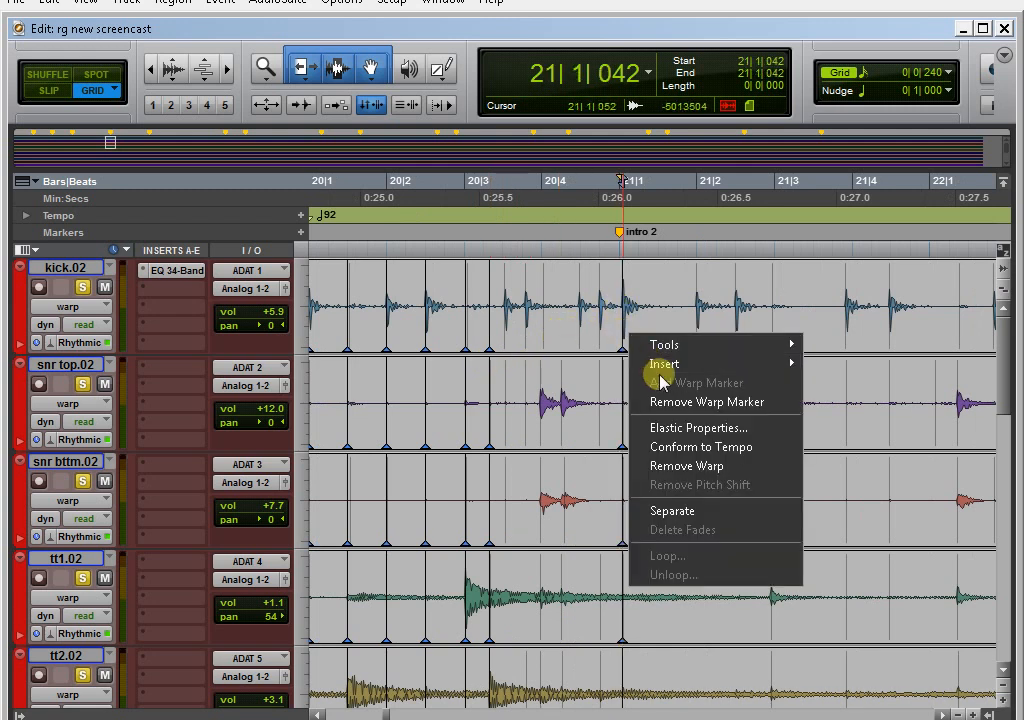
left_click(697, 326)
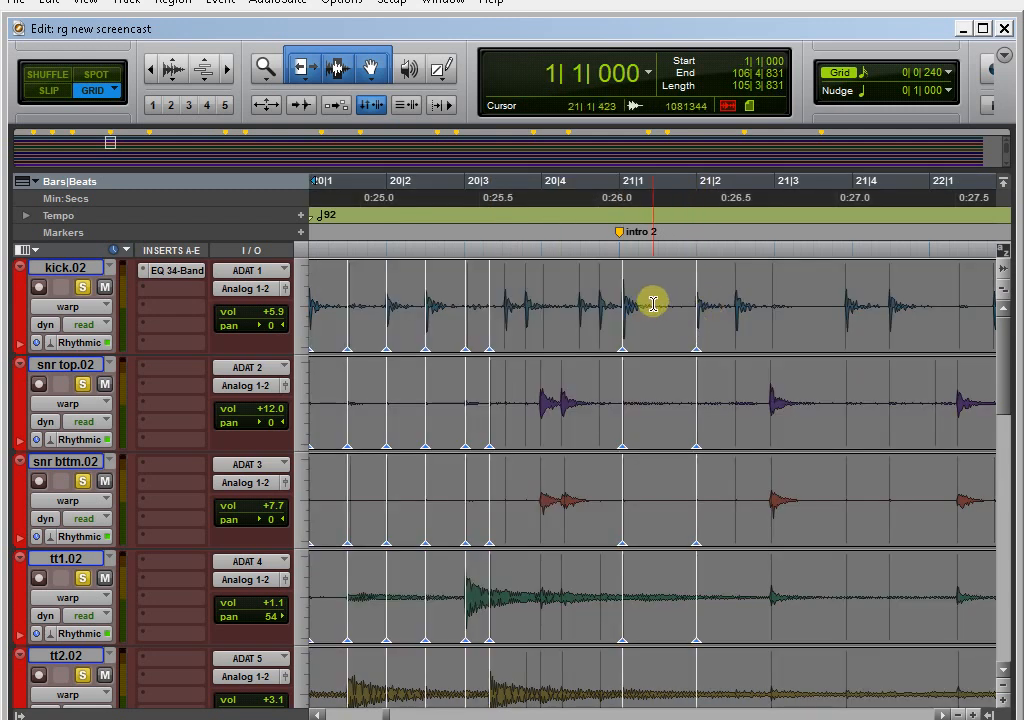
left_click(653, 303)
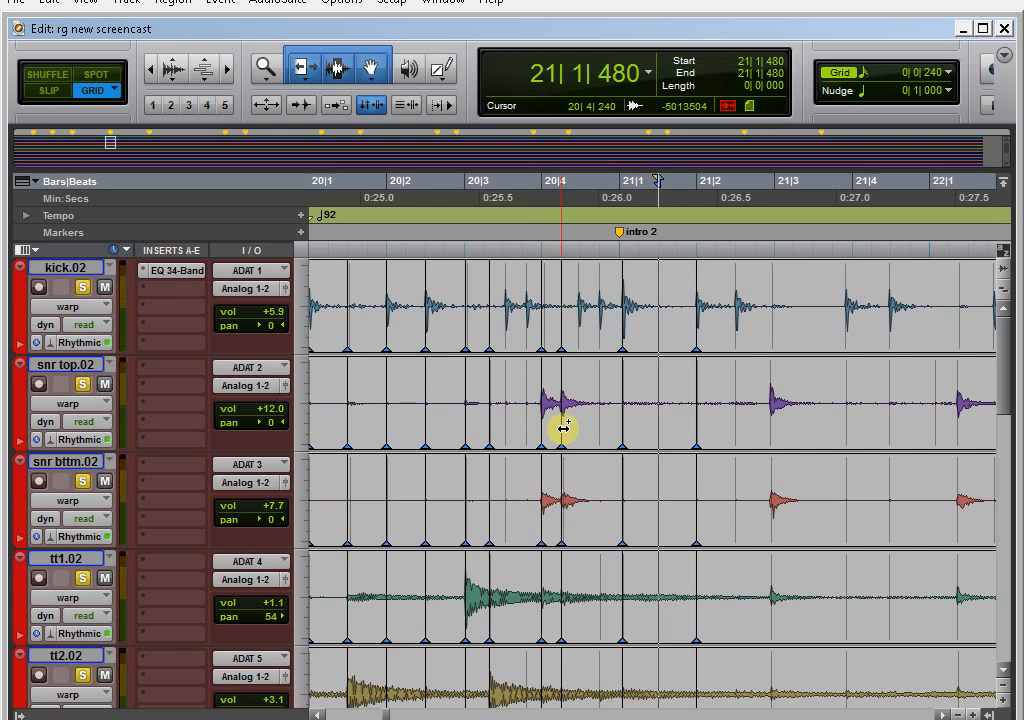
Warp the snare hits to 20|4|000 and 20|4|240, and the kick.02 hits to 20|3|480, 20|3|720, 20|4|480 and 20|4|720
left_click(507, 339)
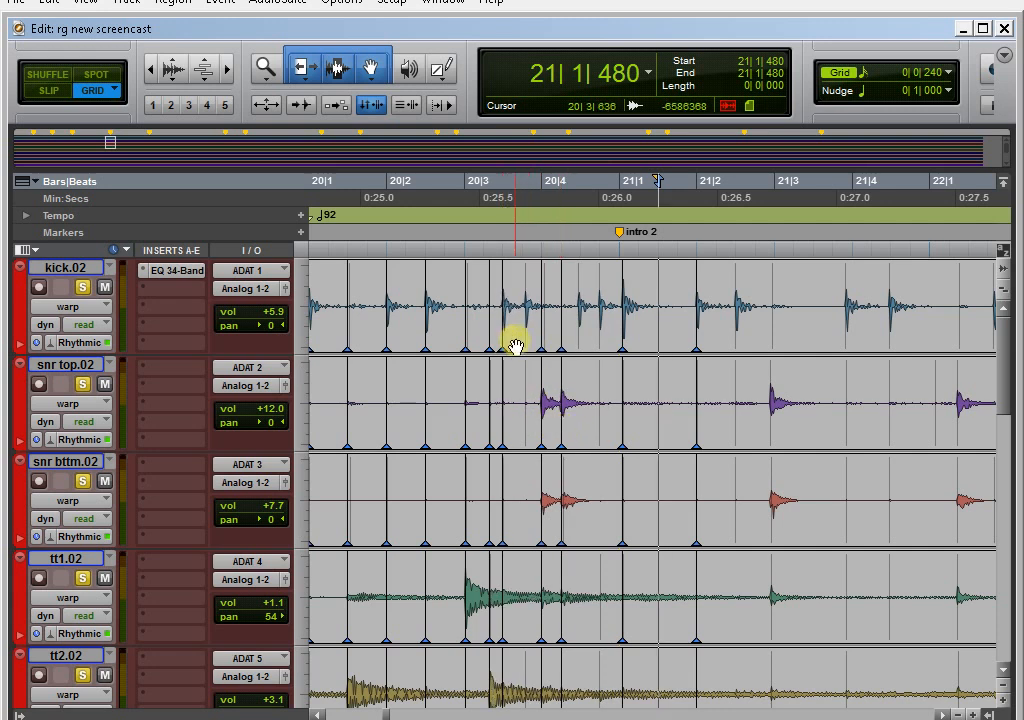
left_click(526, 335)
left_click(580, 328)
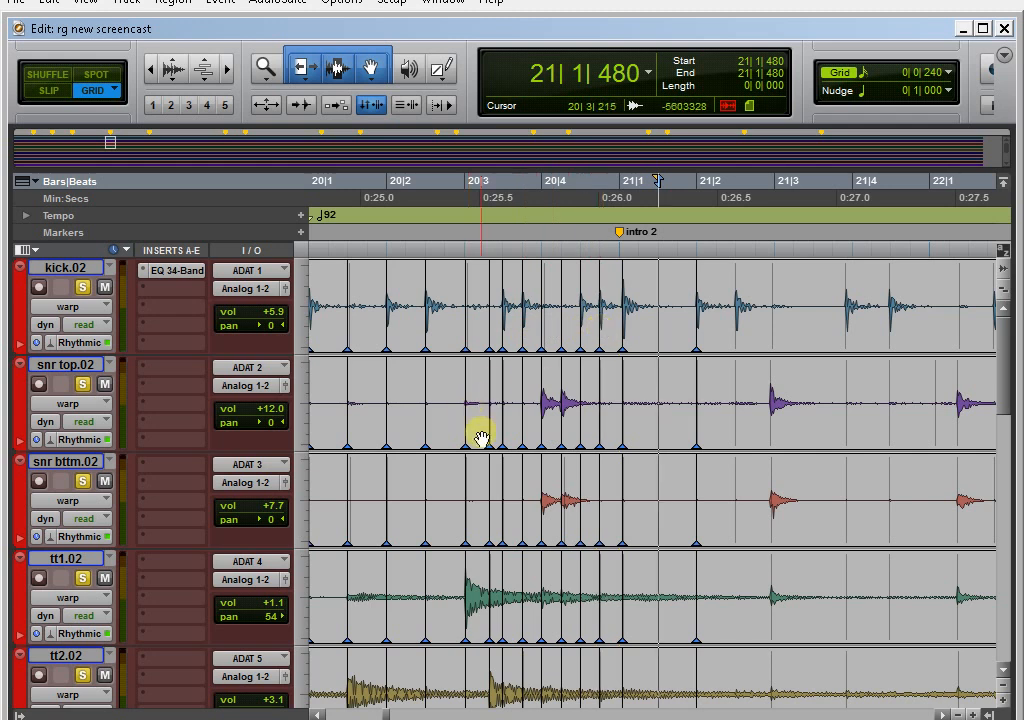
Play back the warped new intro from 12|4|720 to check its timing
key("ctrl+bracketleft")
key("ctrl+bracketleft")
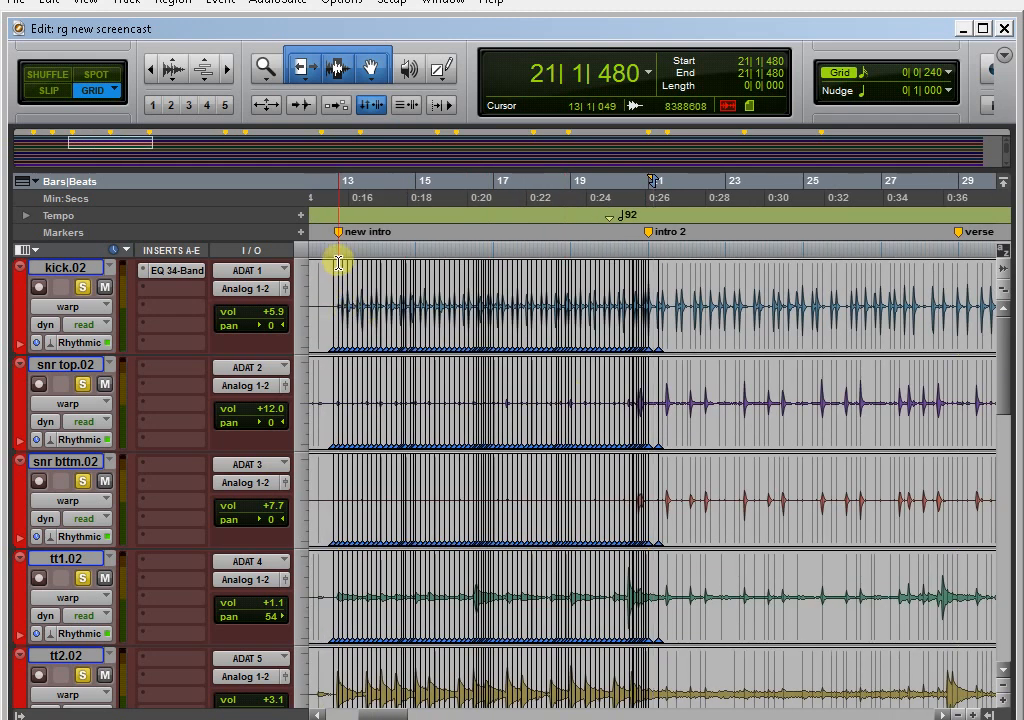
left_click(335, 253)
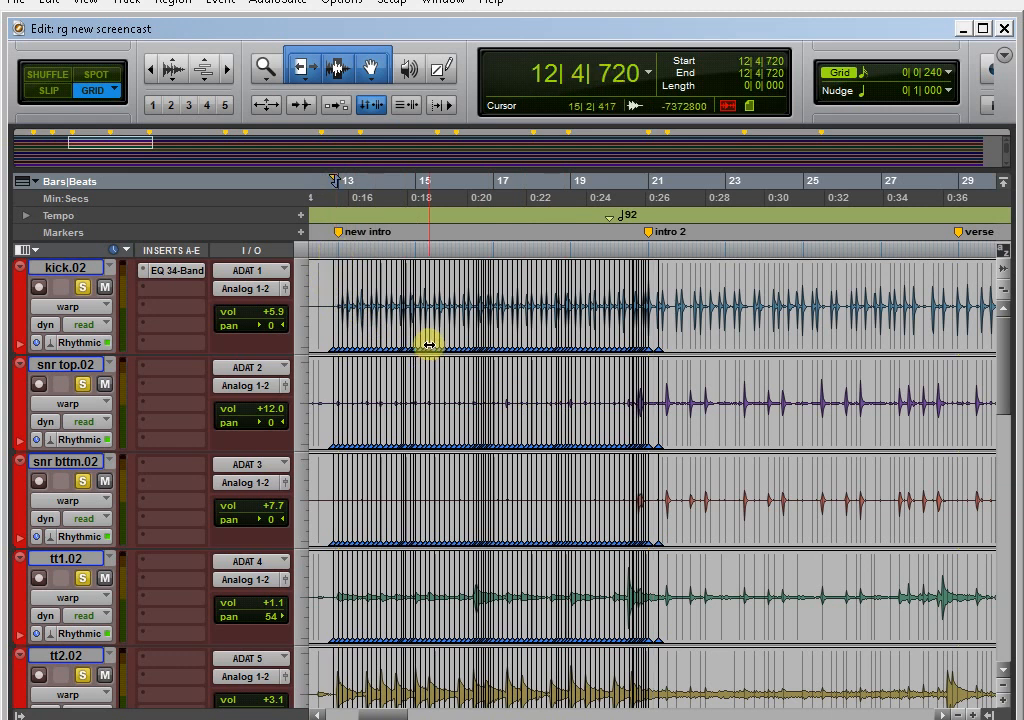
key("space")
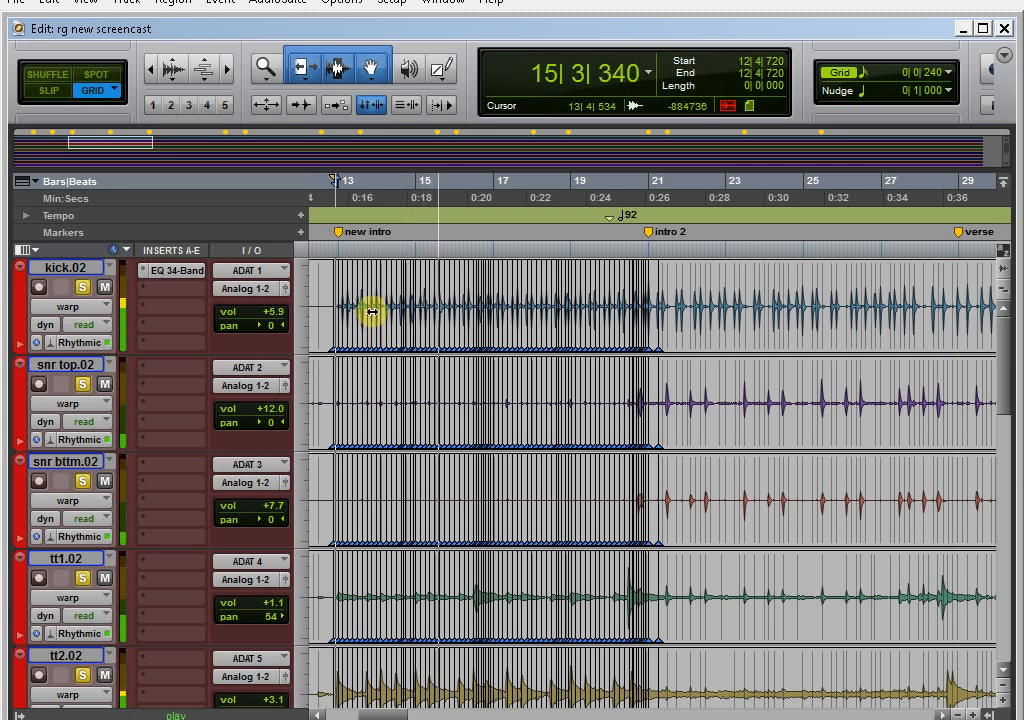
key("space")
Warp the off-grid tt2.02 hit after 15|2 to 15|2|480
left_click(426, 300)
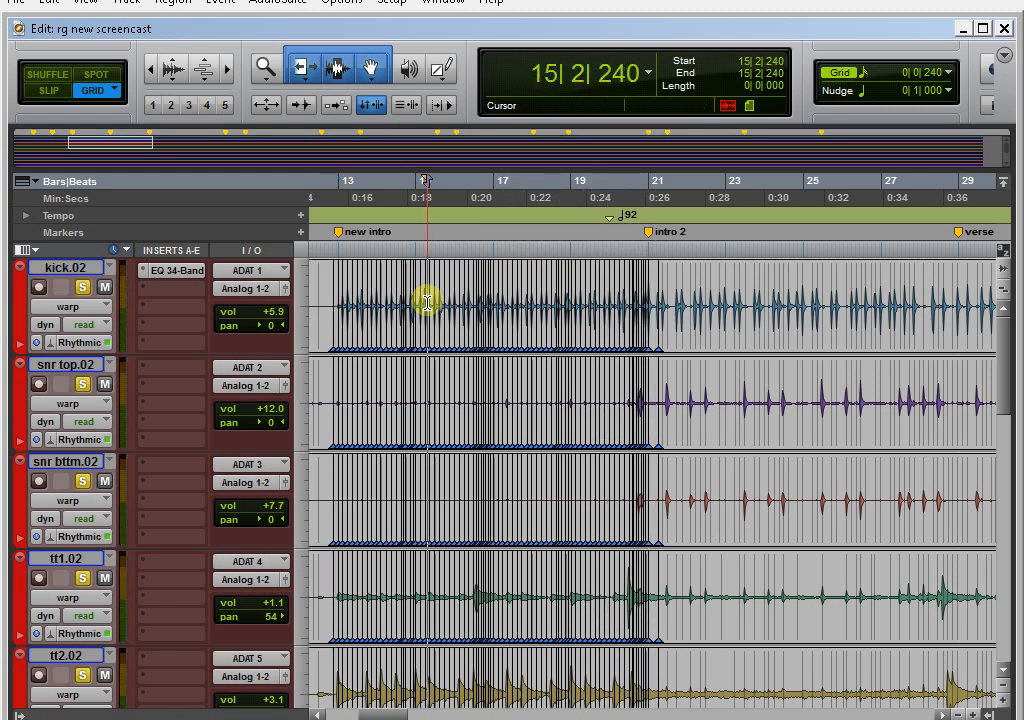
key("t")
key("t")
key("t")
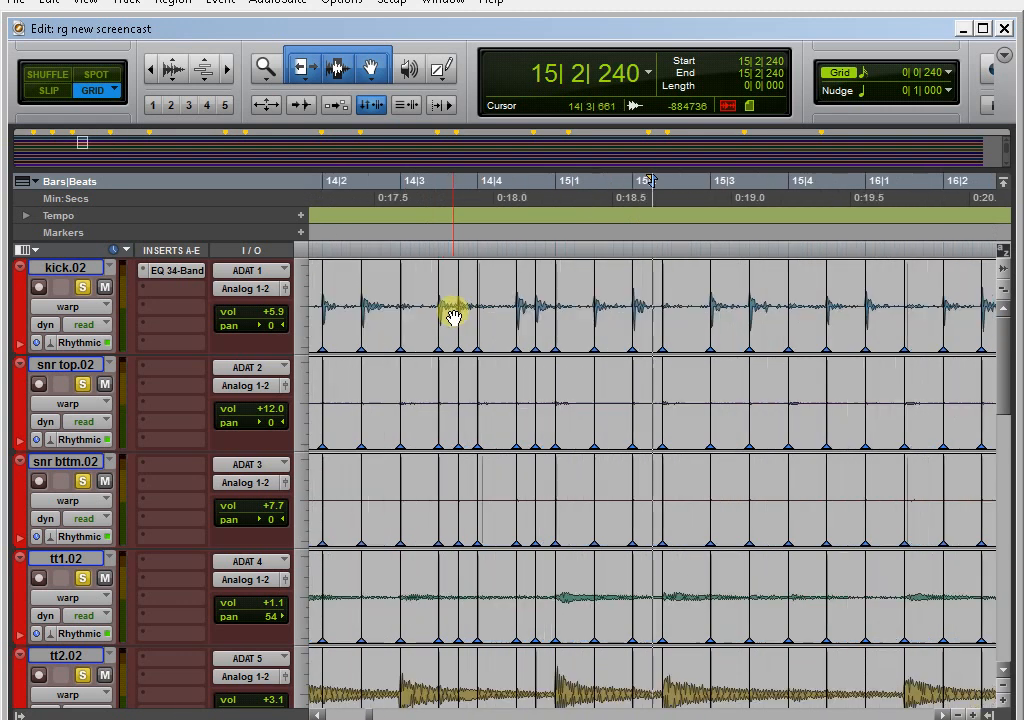
scroll(689, 344, "down", 2)
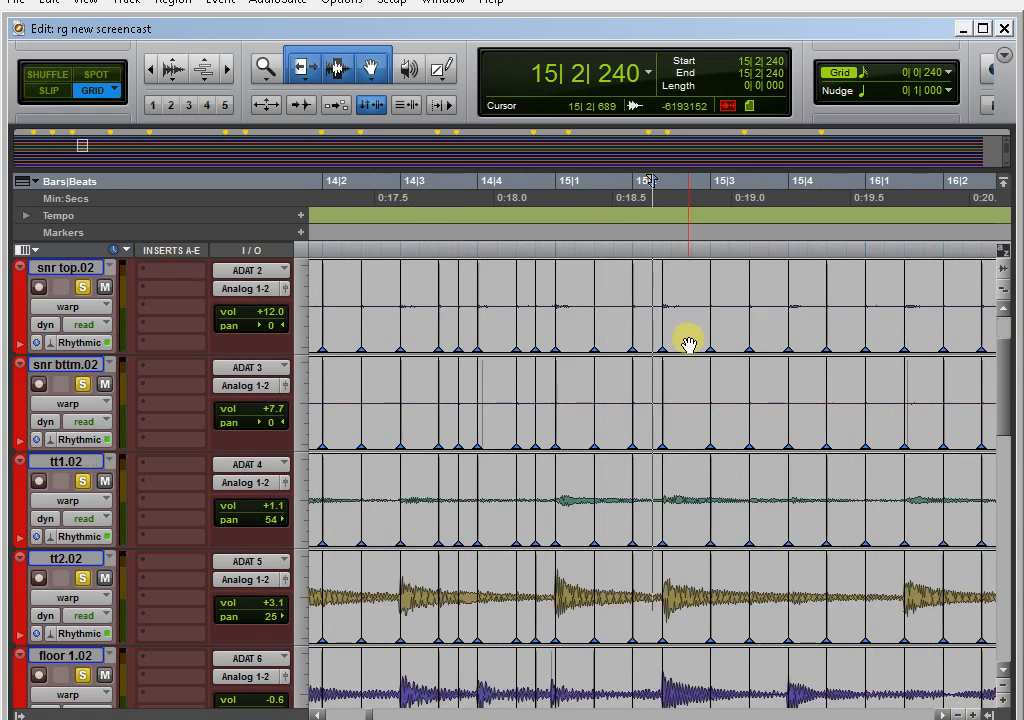
left_click(665, 618)
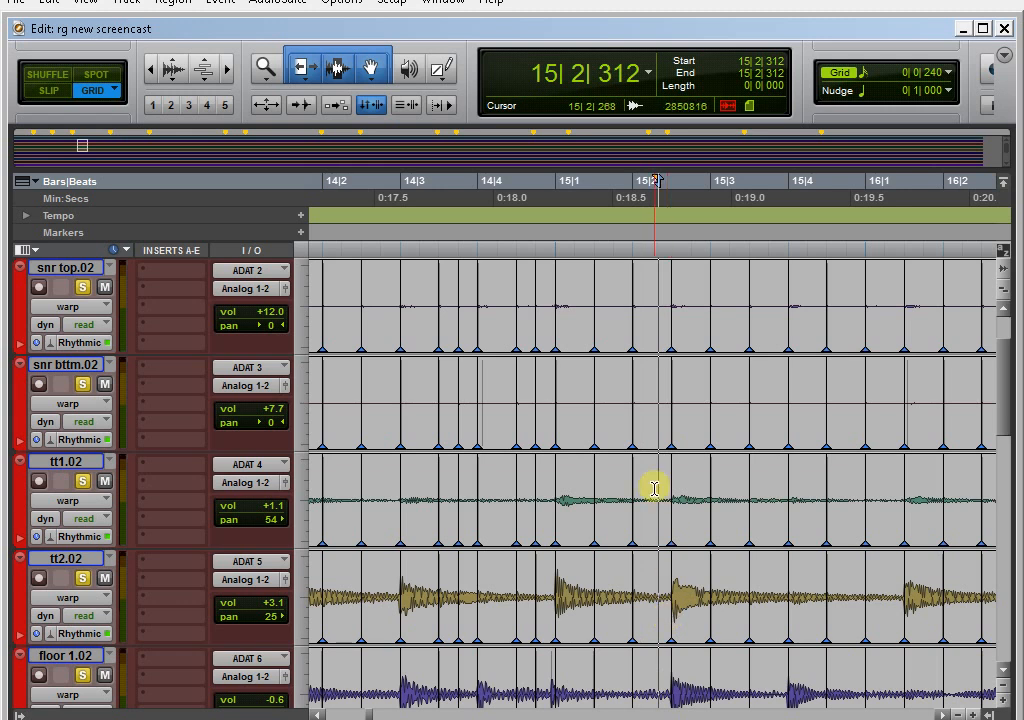
Audition the fill before intro 2 from 20|2|000 and warp the second tt2.02 hit of bar 20 to 20|3|240
key("r")
key("r")
key("r")
scroll(560, 466, "right", 4)
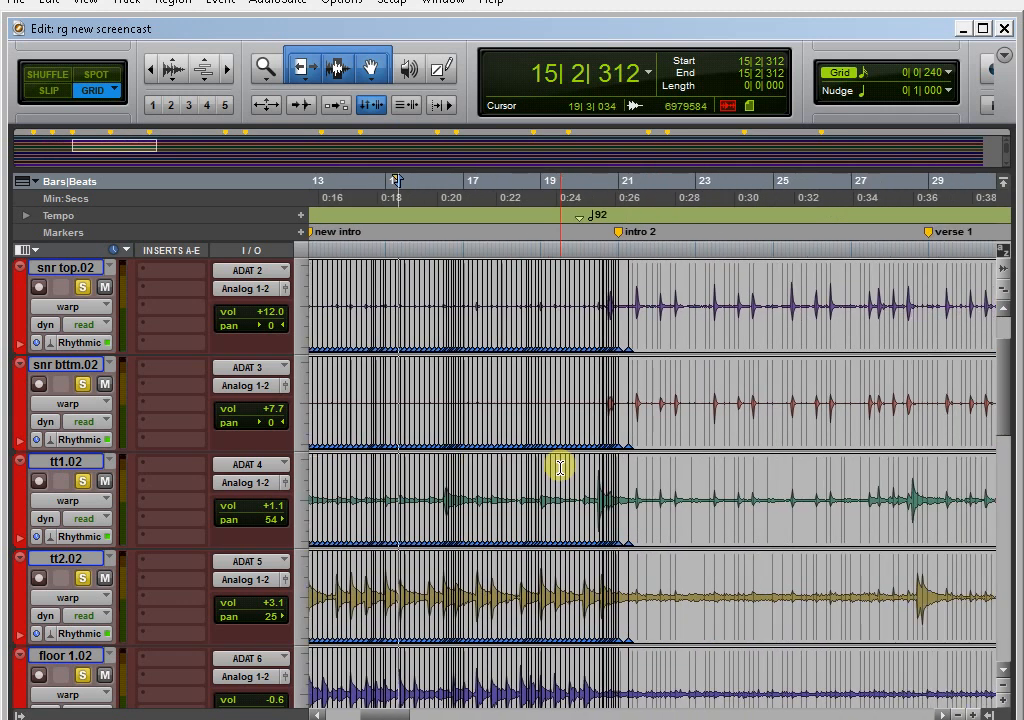
left_click(617, 380)
key("t")
key("t")
key("t")
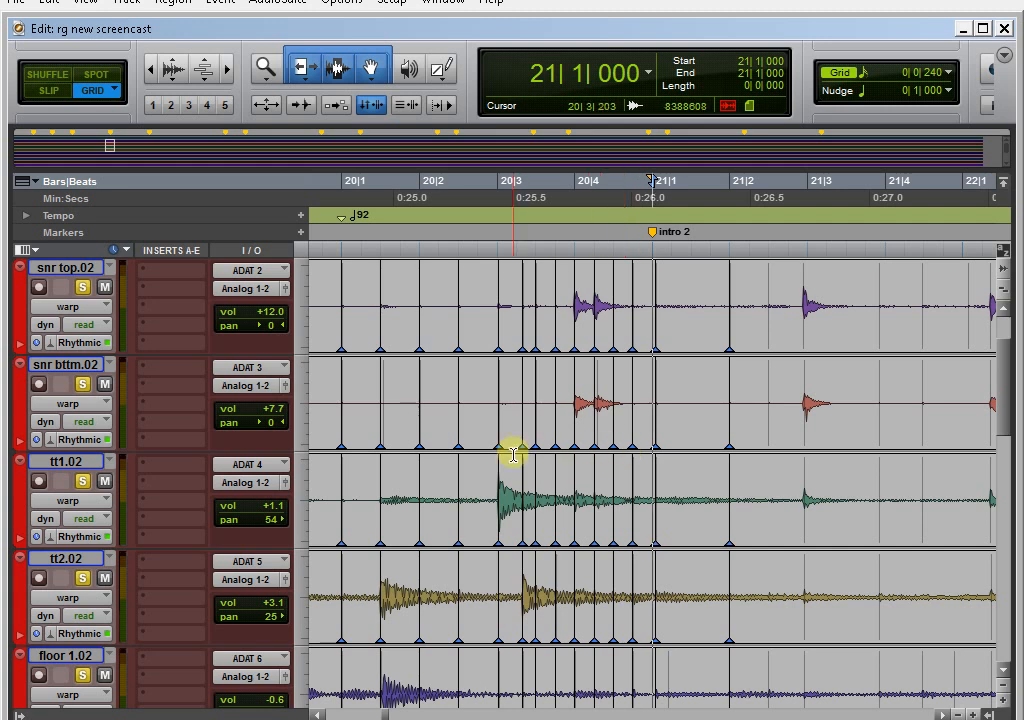
left_click(425, 308)
key("space")
key("space")
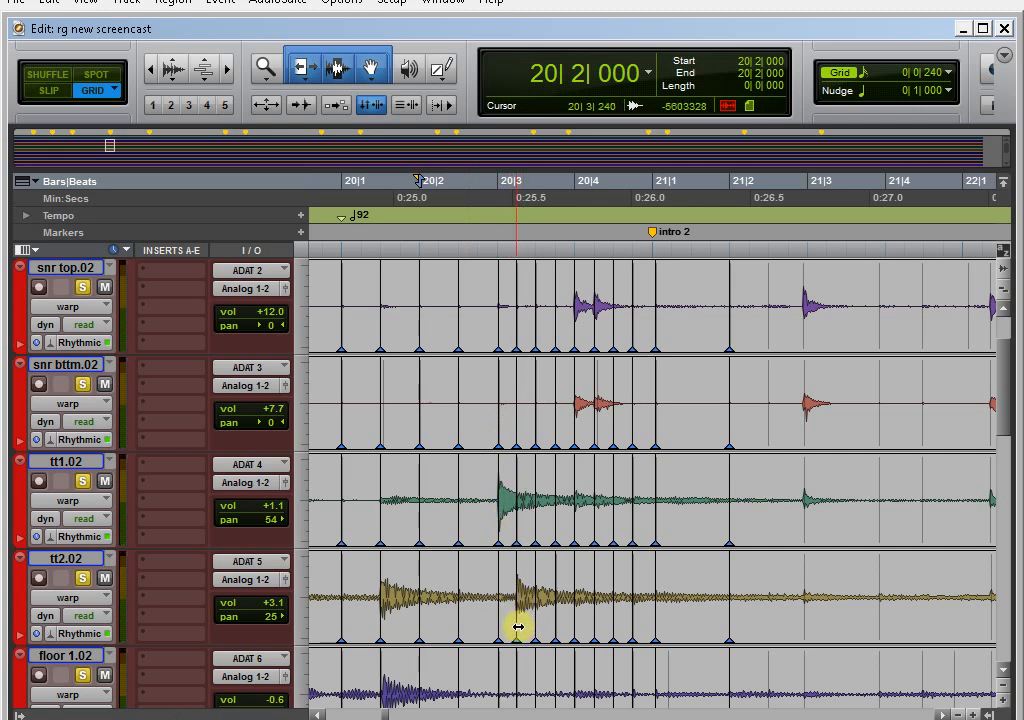
Replay the fill from 20|2|000, and play back the new intro from 12|4|240
key("space")
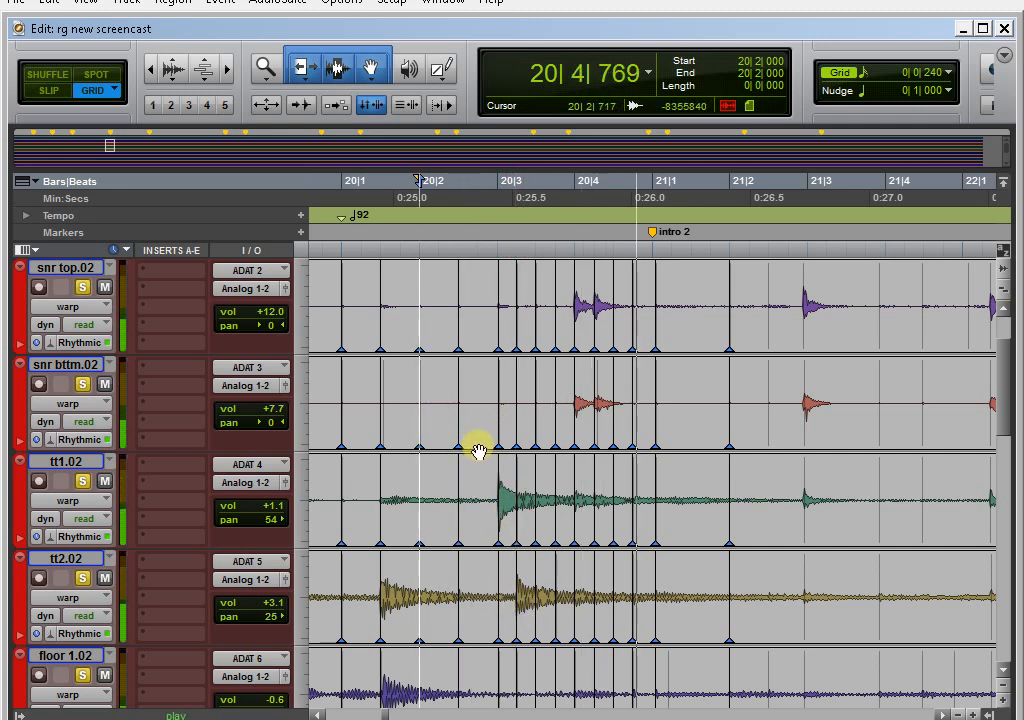
key("space")
key("ctrl+[")
key("ctrl+[")
key("ctrl+[")
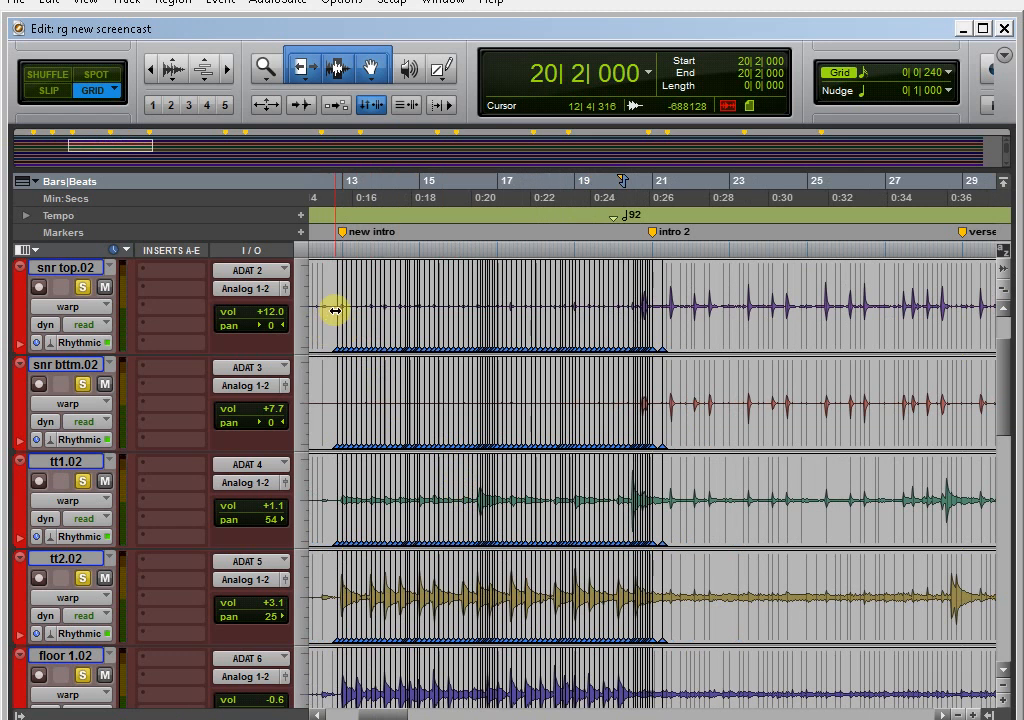
left_click(342, 290)
key("space")
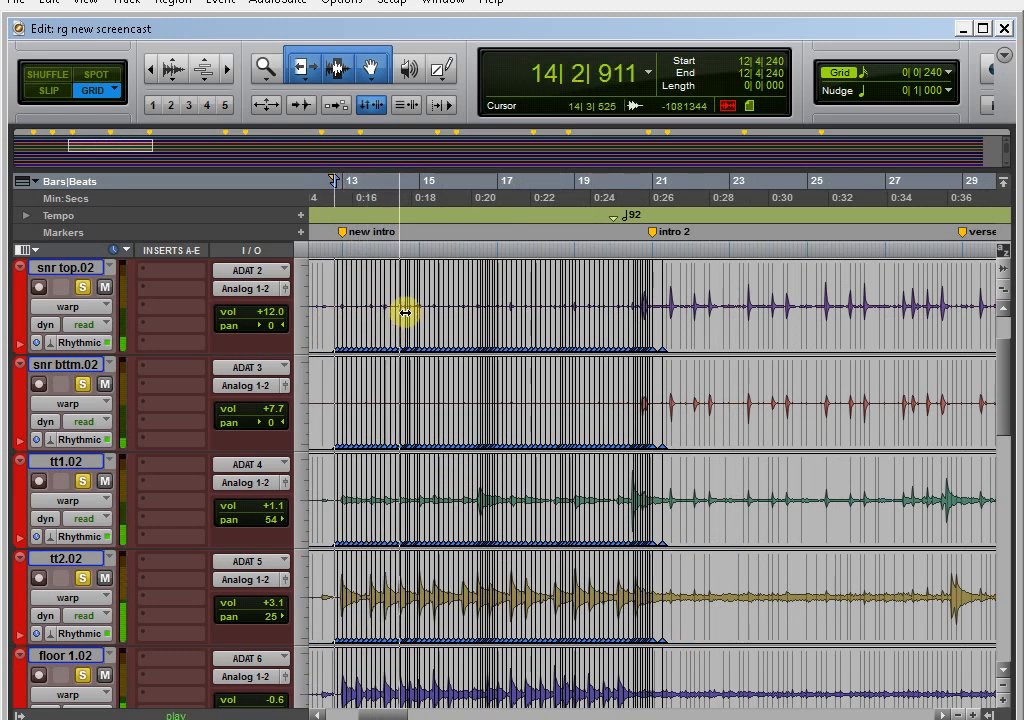
key("space")
Warp the early tt2.02 hit in the first beat of bar 14 to 14|1|480
left_click(386, 302)
key("t")
key("t")
key("t")
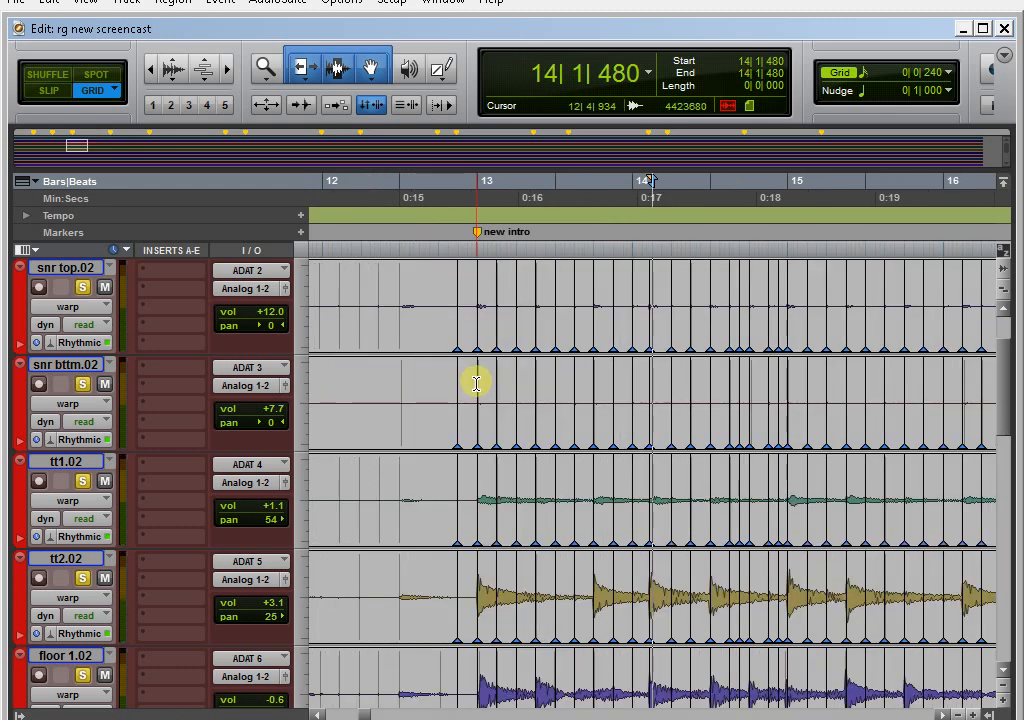
scroll(468, 384, "right", 2)
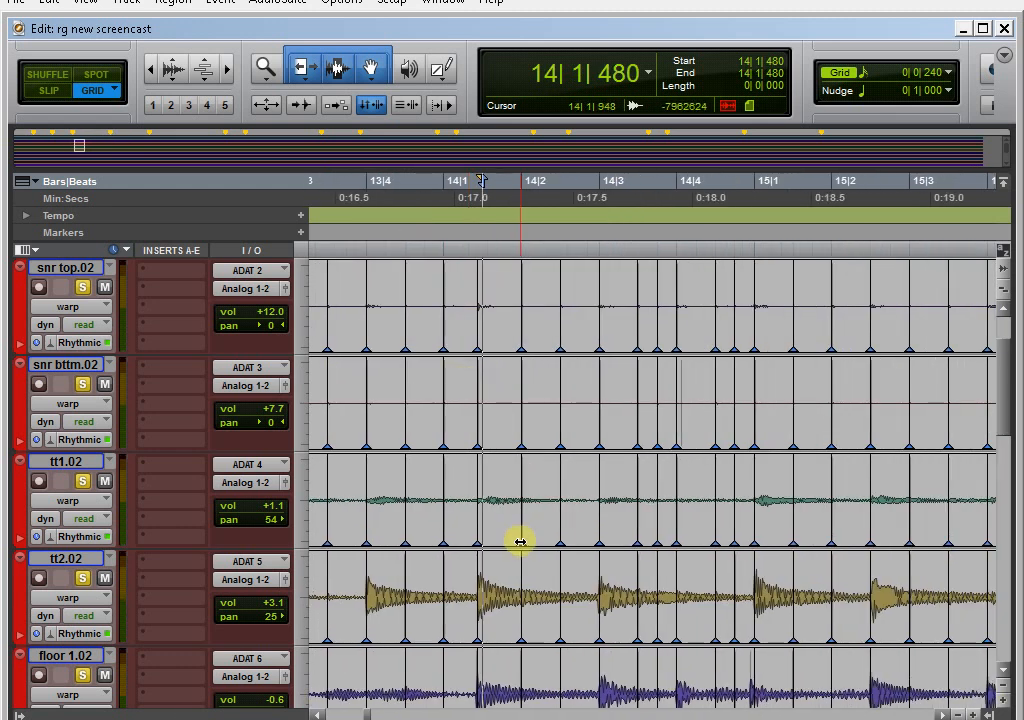
left_click(484, 614)
Play back the new intro from 13|1|000 to check the corrected hits
key("r")
key("r")
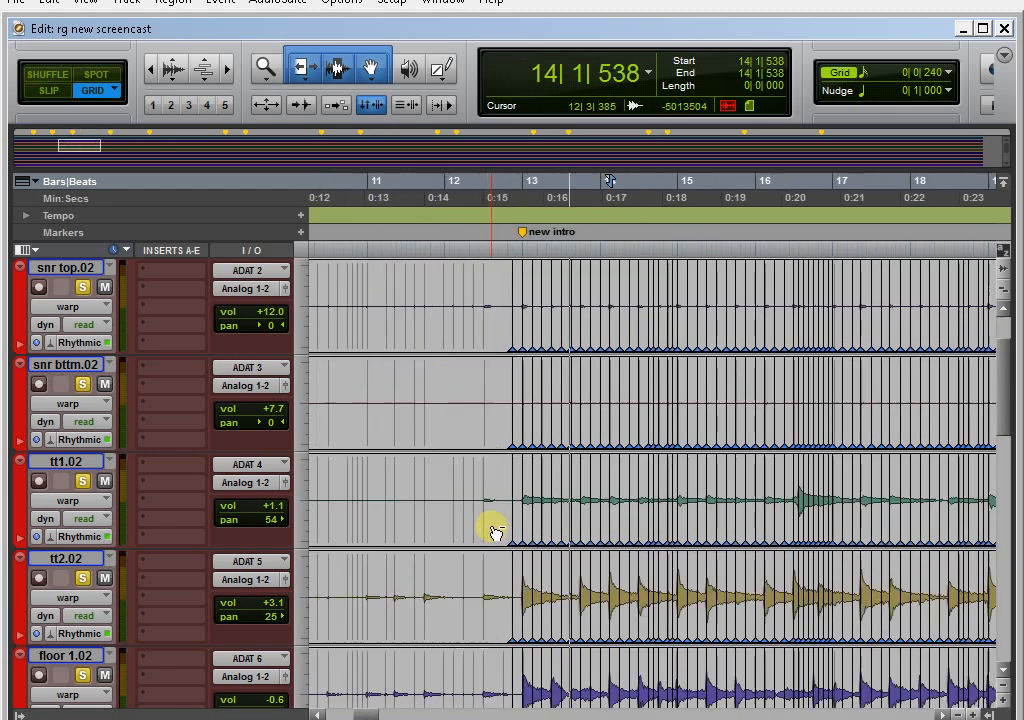
left_click(524, 256)
key("space")
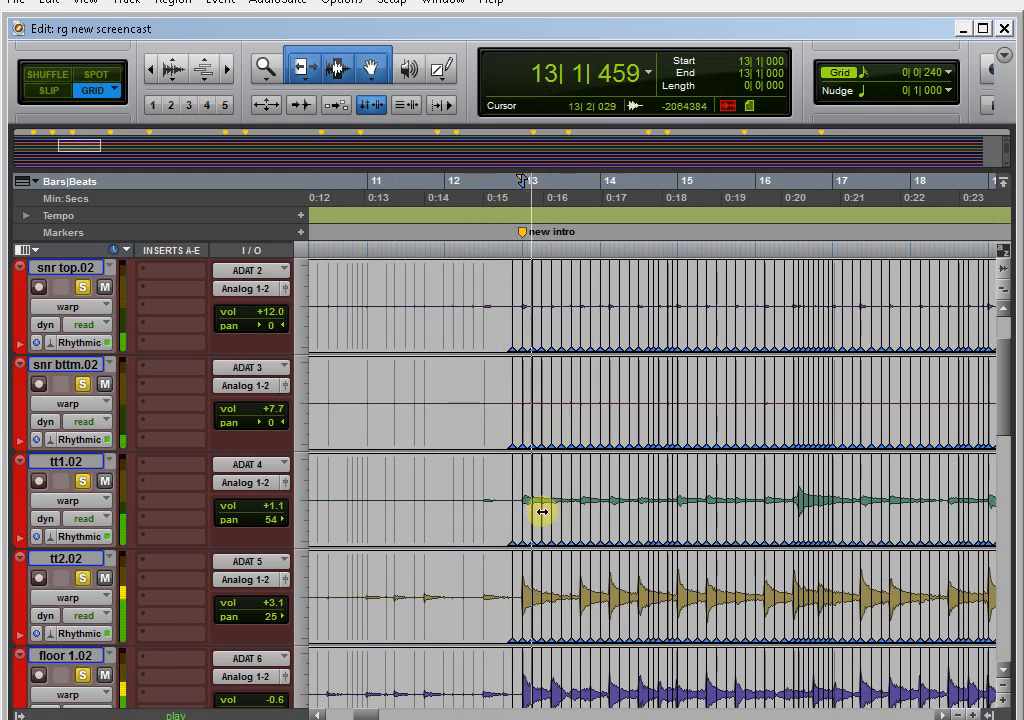
Listen through the rest of the new intro up to the intro 2 marker and stop playback
scroll(540, 512, "right", 2)
key("r")
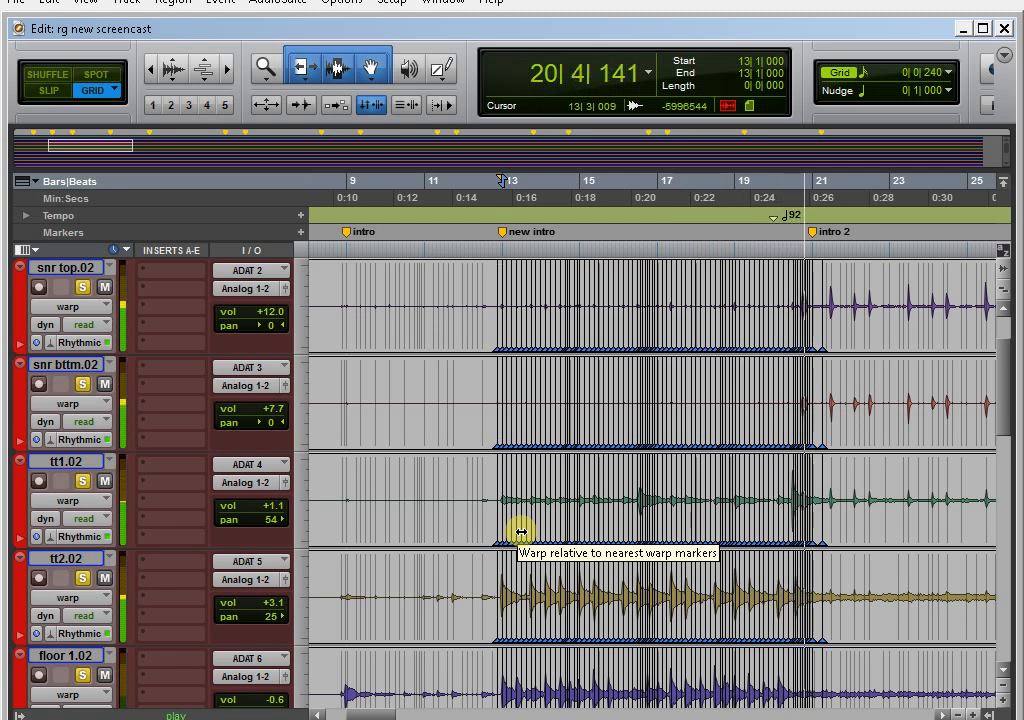
key("space")
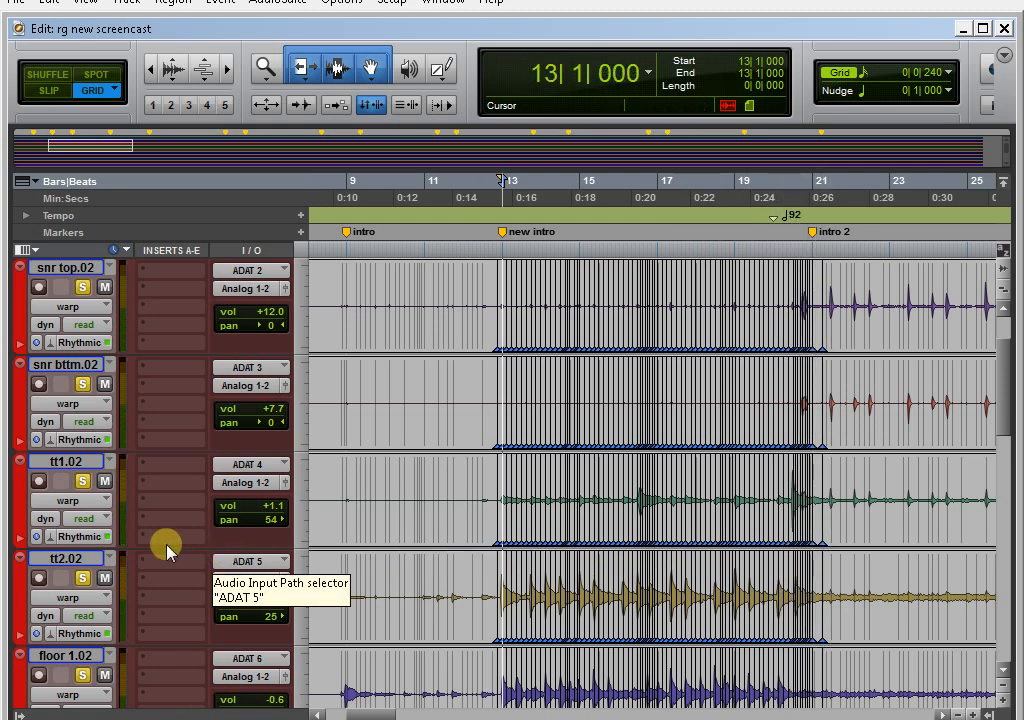
Check the Rhythmic Elastic Audio settings of the floor 1.02 track and close them
scroll(145, 565, "down", 1)
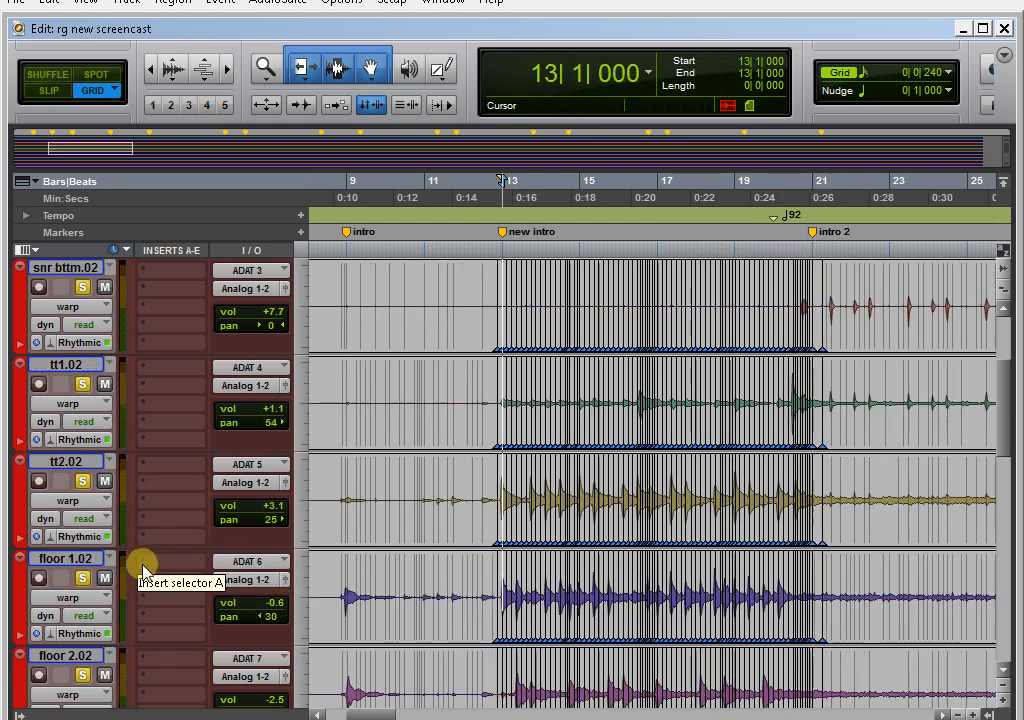
left_click(68, 634)
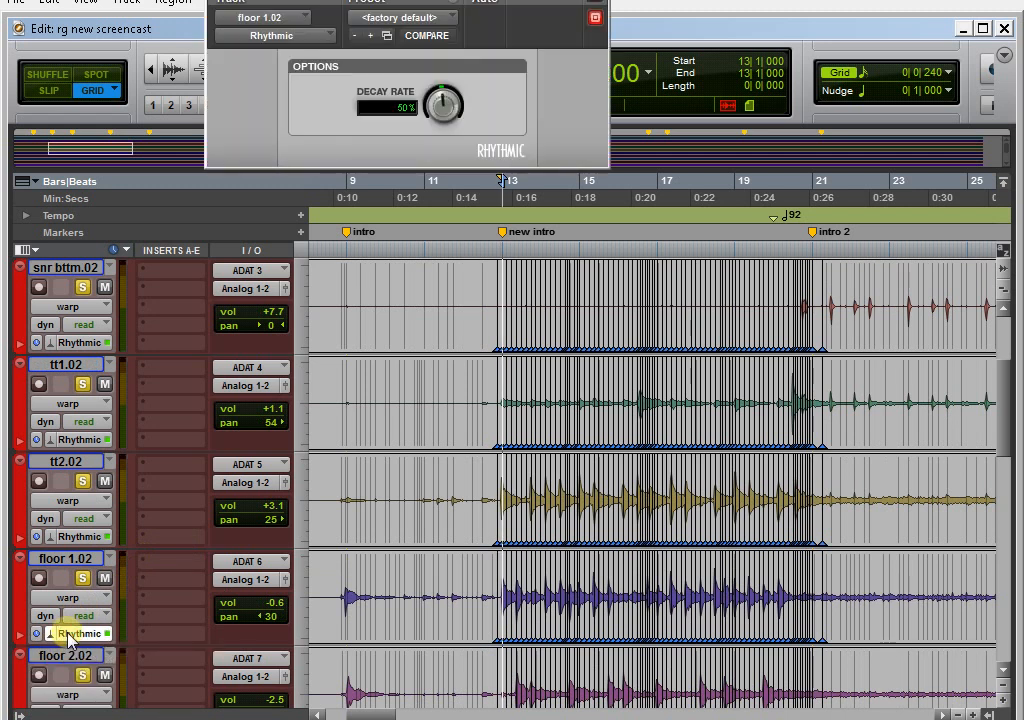
left_click(598, 1)
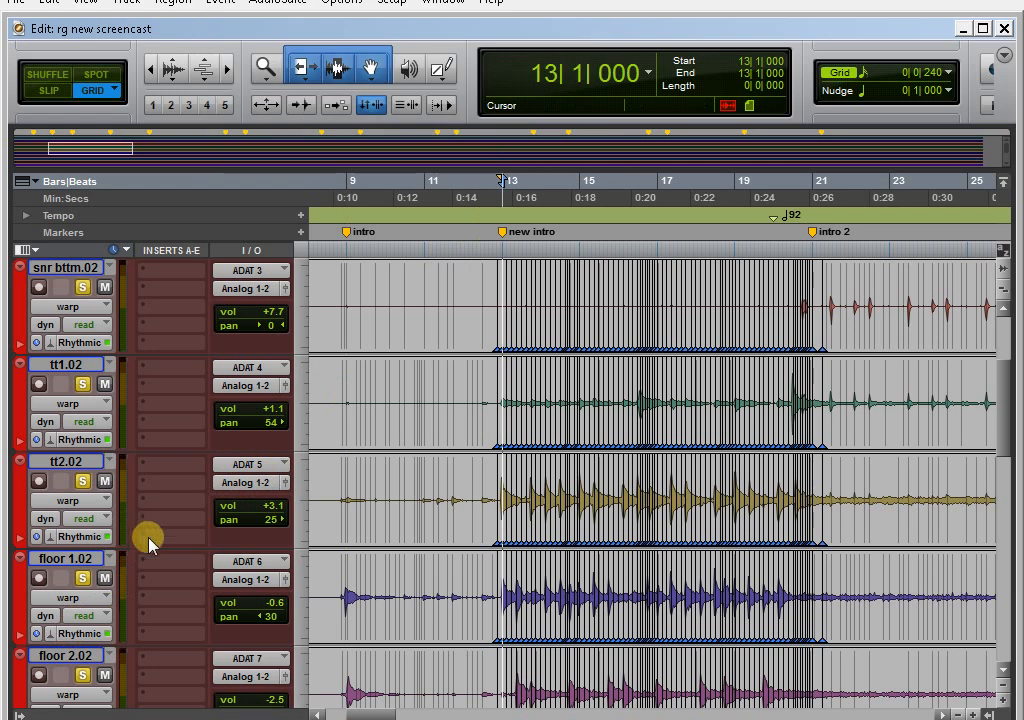
Switch the grouped drum tracks from real-time to Rendered Processing for Elastic Audio and dismiss the Task Manager
left_click(53, 636)
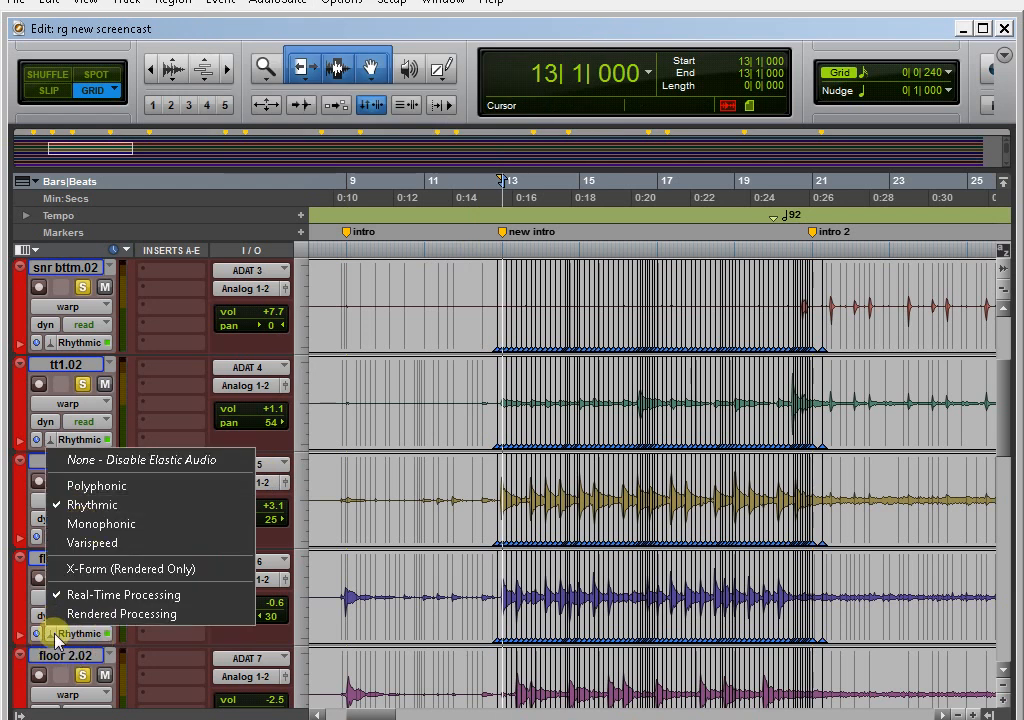
left_click(105, 613)
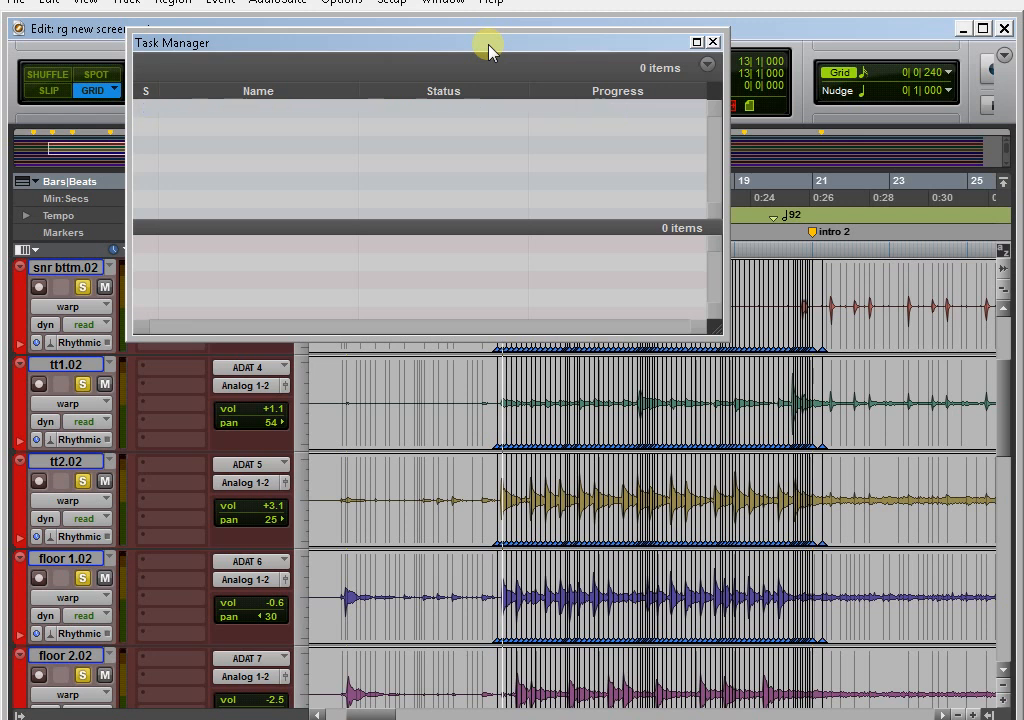
left_click(712, 43)
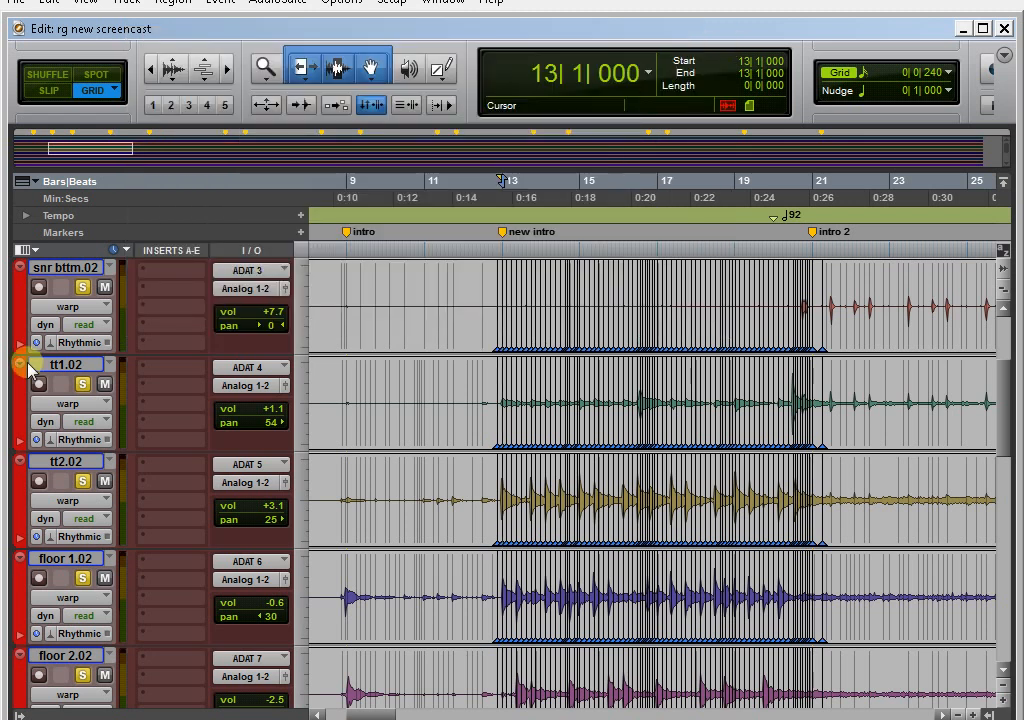
Disable Elastic Audio on the grouped drum tracks and commit the warped regions to disk
left_click(57, 443)
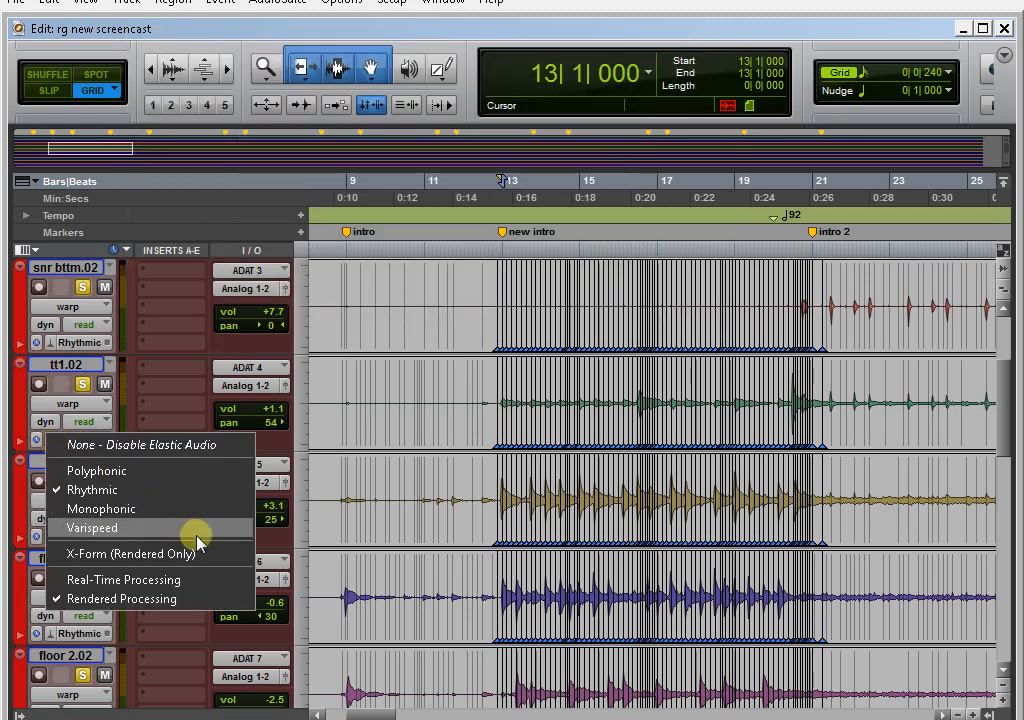
left_click(180, 455)
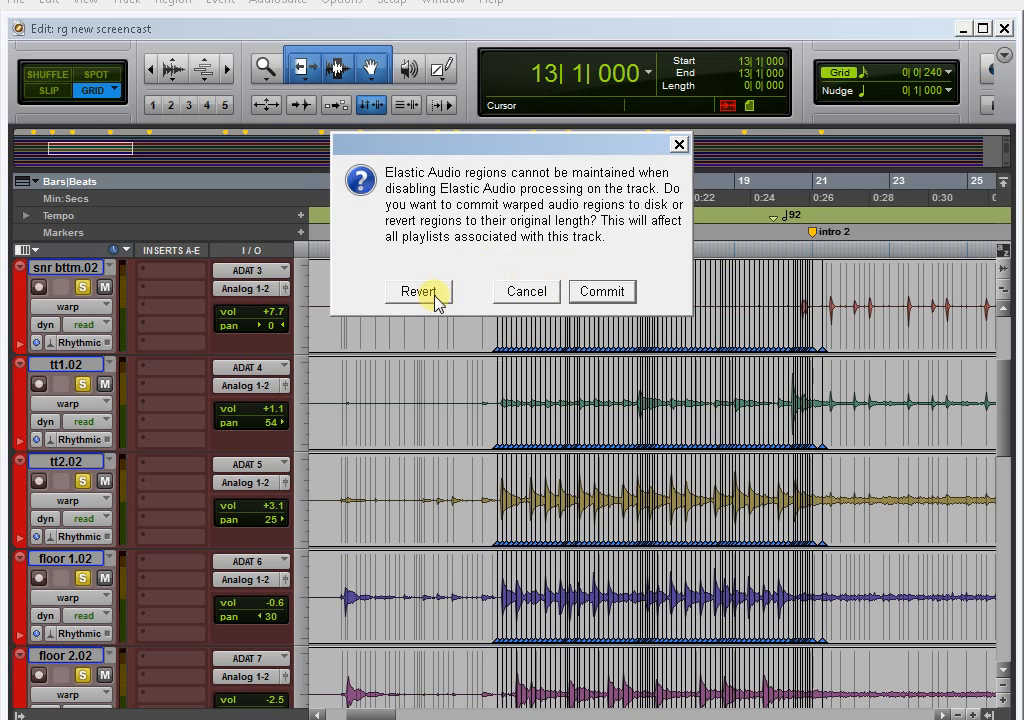
left_click(598, 294)
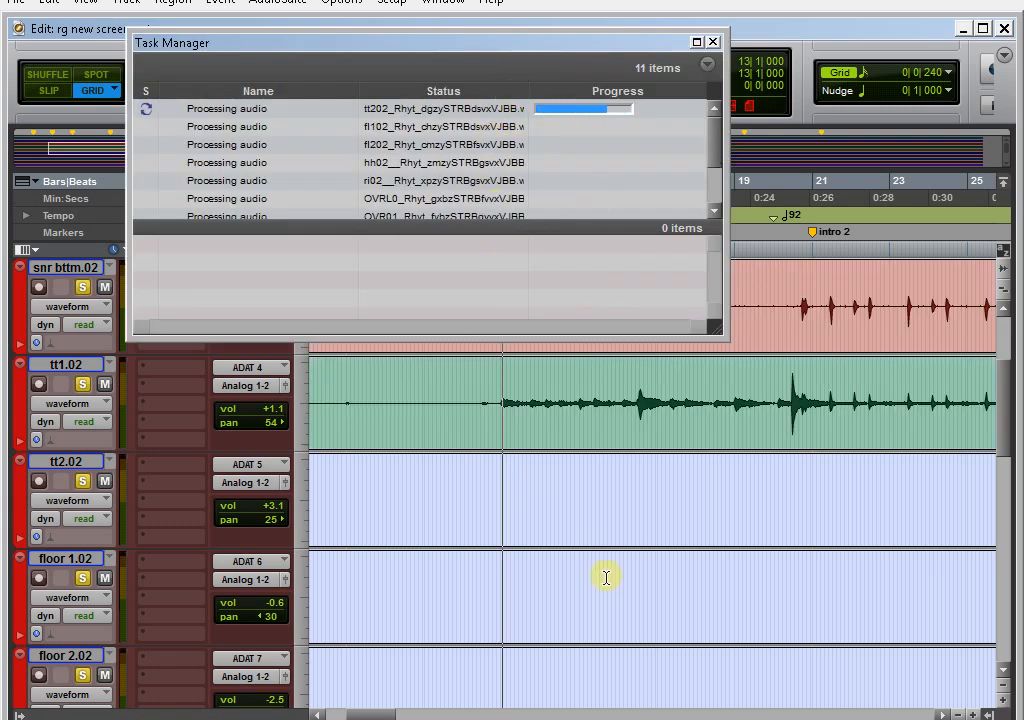
Examine the committed regions over the full song on all drum tracks during processing, and close the Task Manager
key("r")
key("r")
key("r")
key("r")
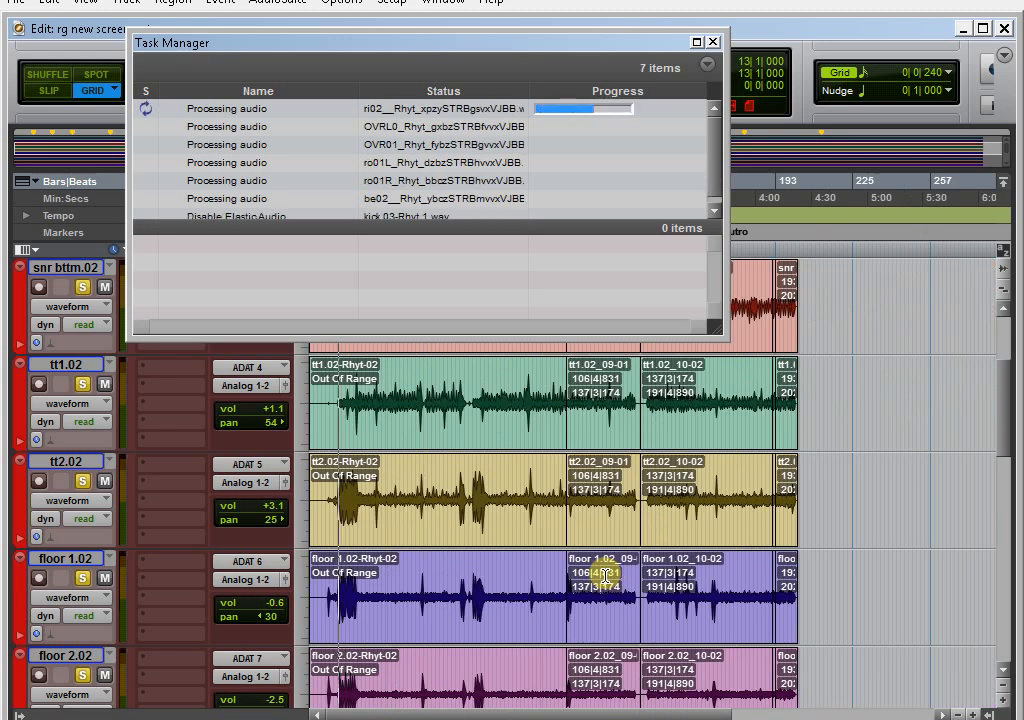
scroll(513, 552, "down", 3)
scroll(513, 552, "down", 3)
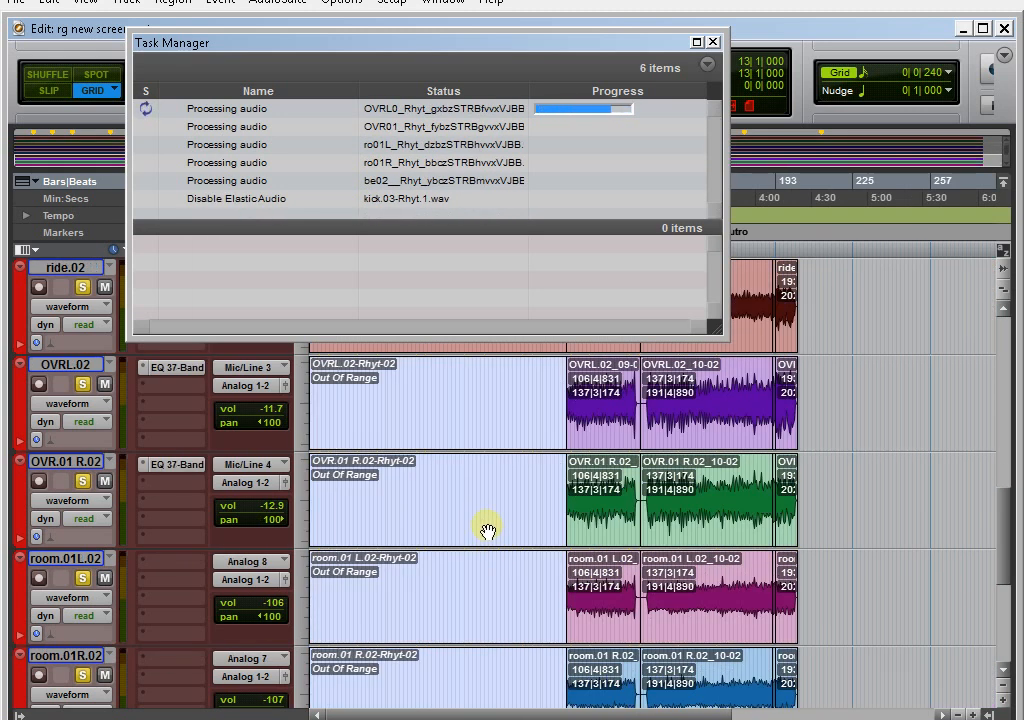
scroll(475, 527, "down", 4)
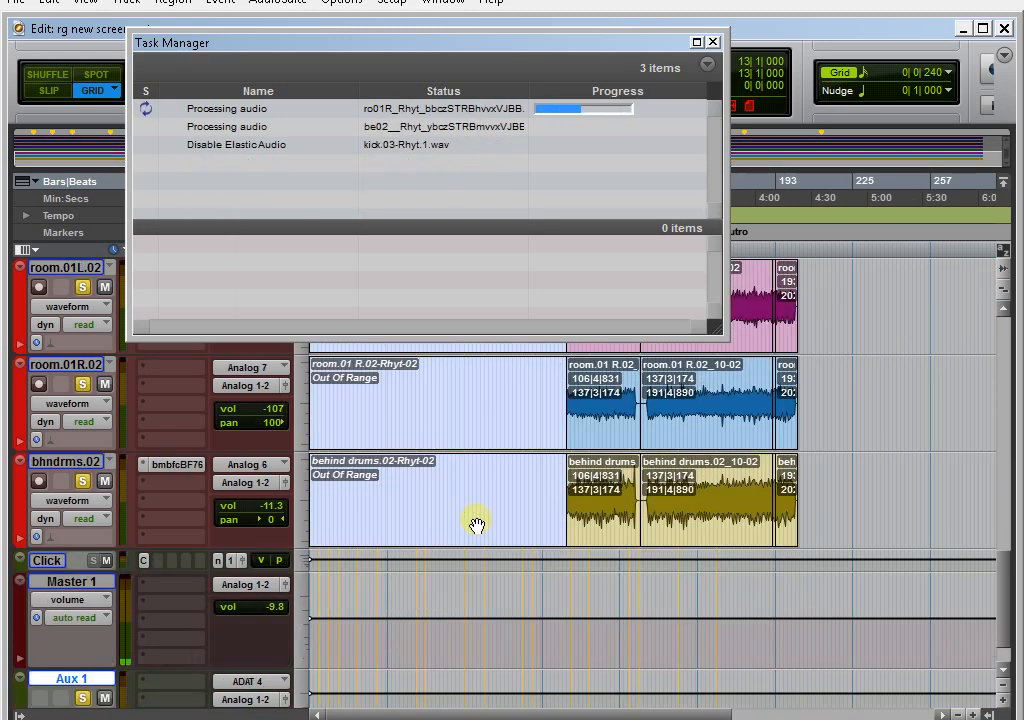
scroll(476, 526, "up", 1)
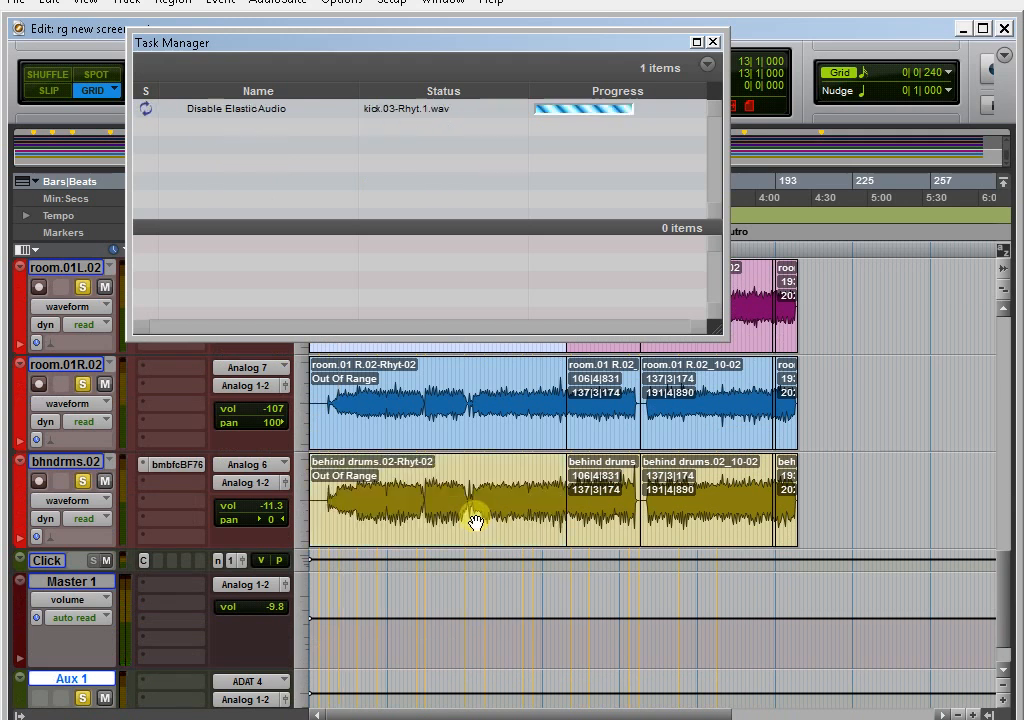
scroll(476, 522, "up", 4)
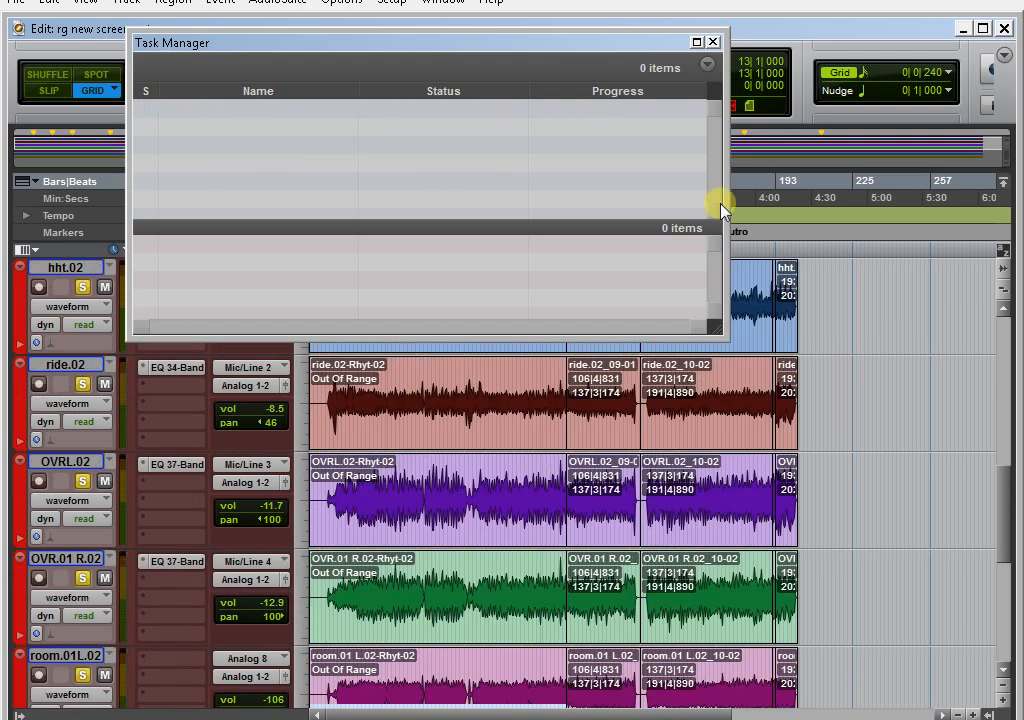
left_click(714, 43)
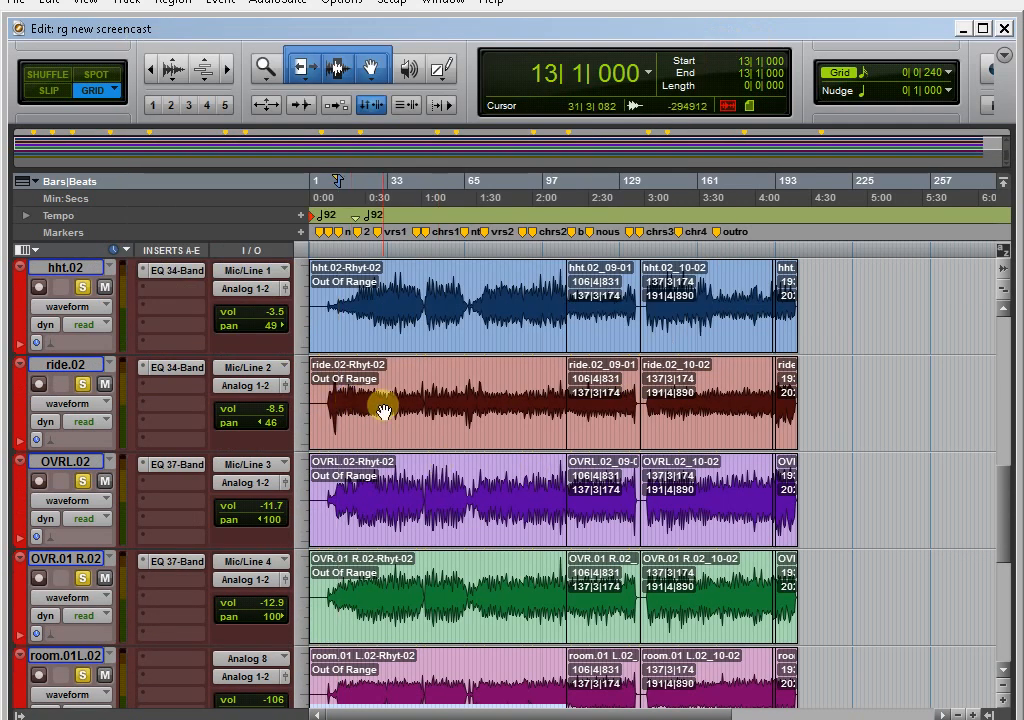
Play back the committed drums from 13|1|000 and take the tracks out of solo
key("space")
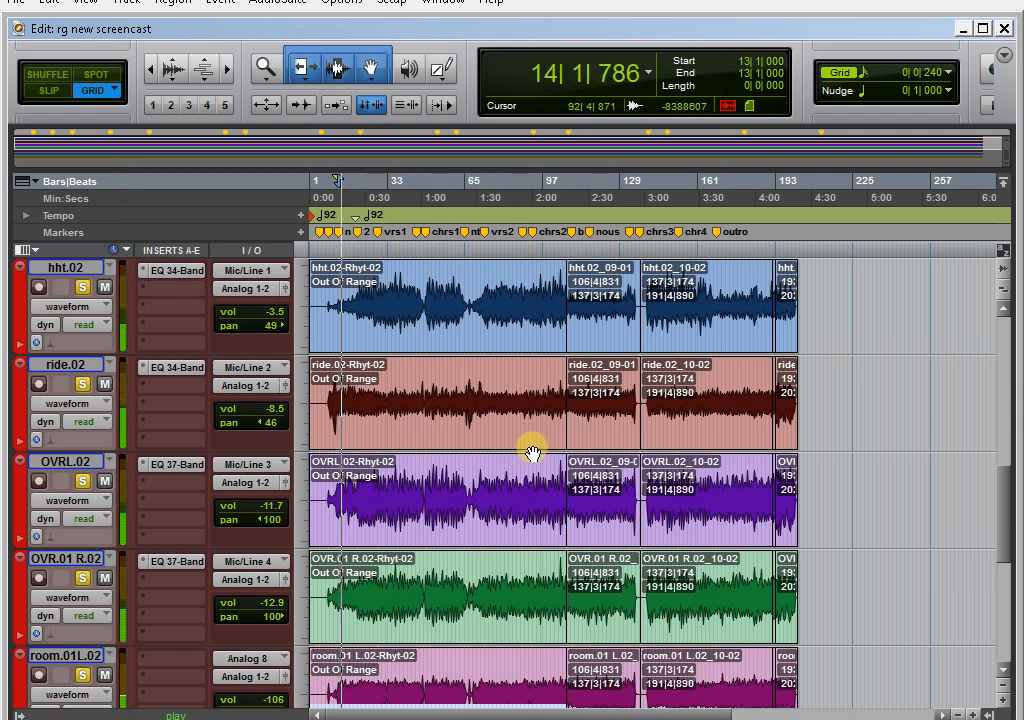
scroll(67, 501, "down", 3)
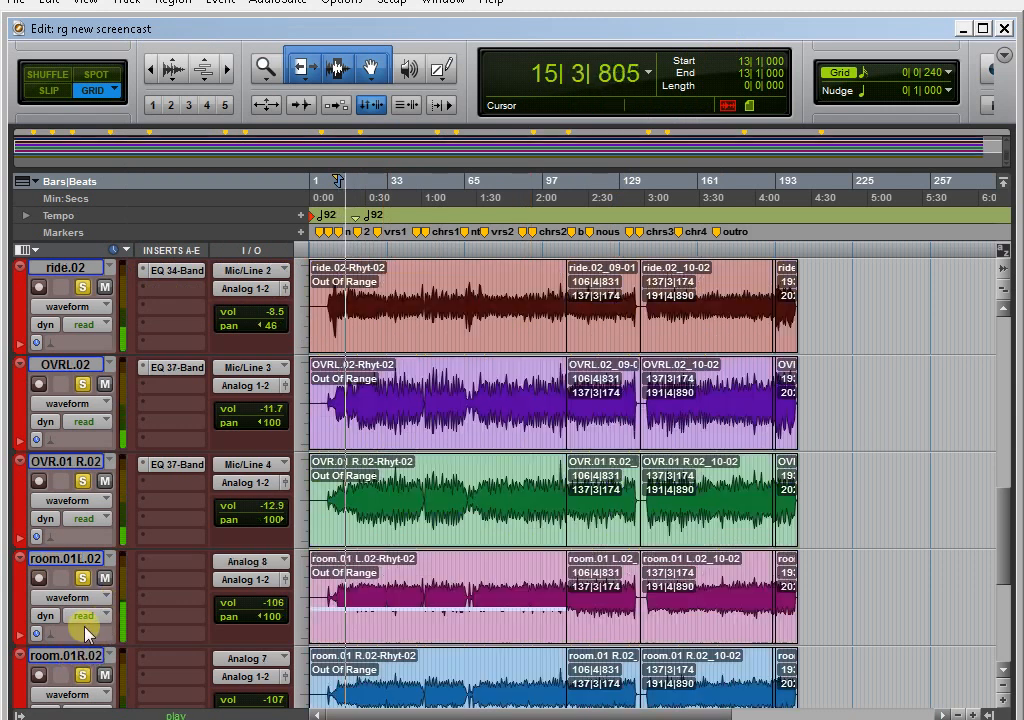
scroll(88, 614, "down", 1)
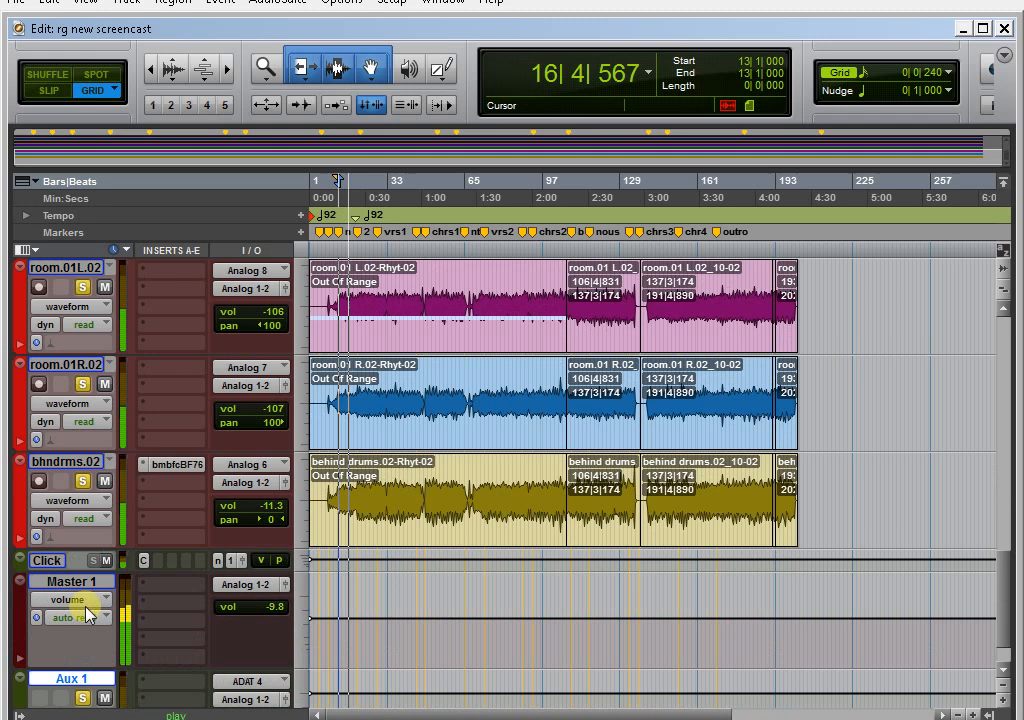
left_click(104, 481)
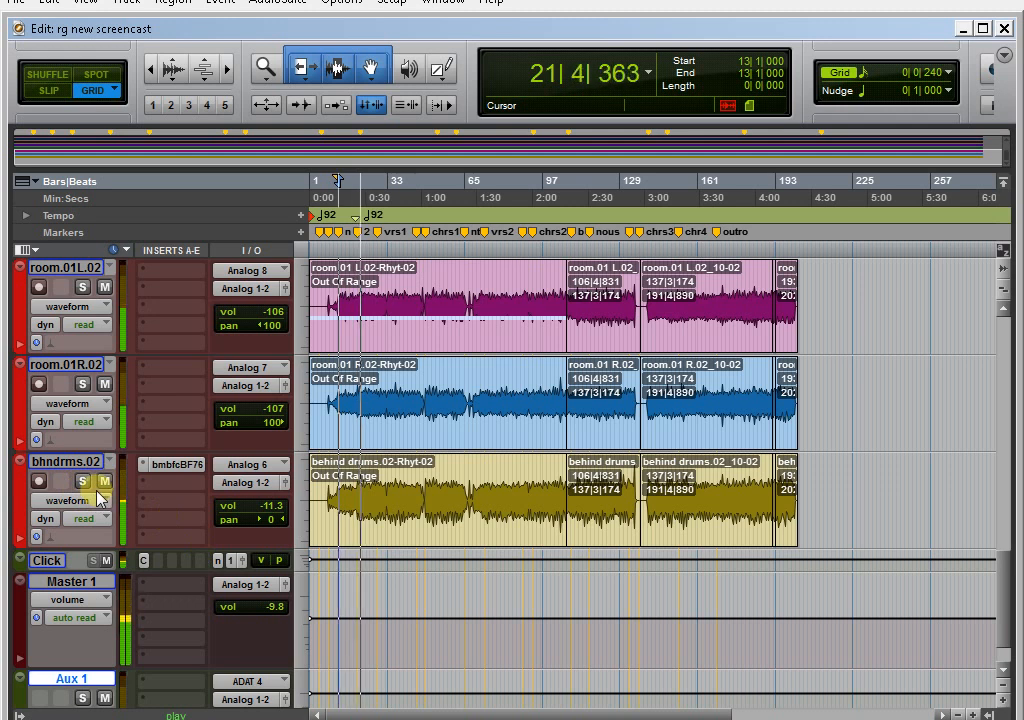
left_click(104, 481)
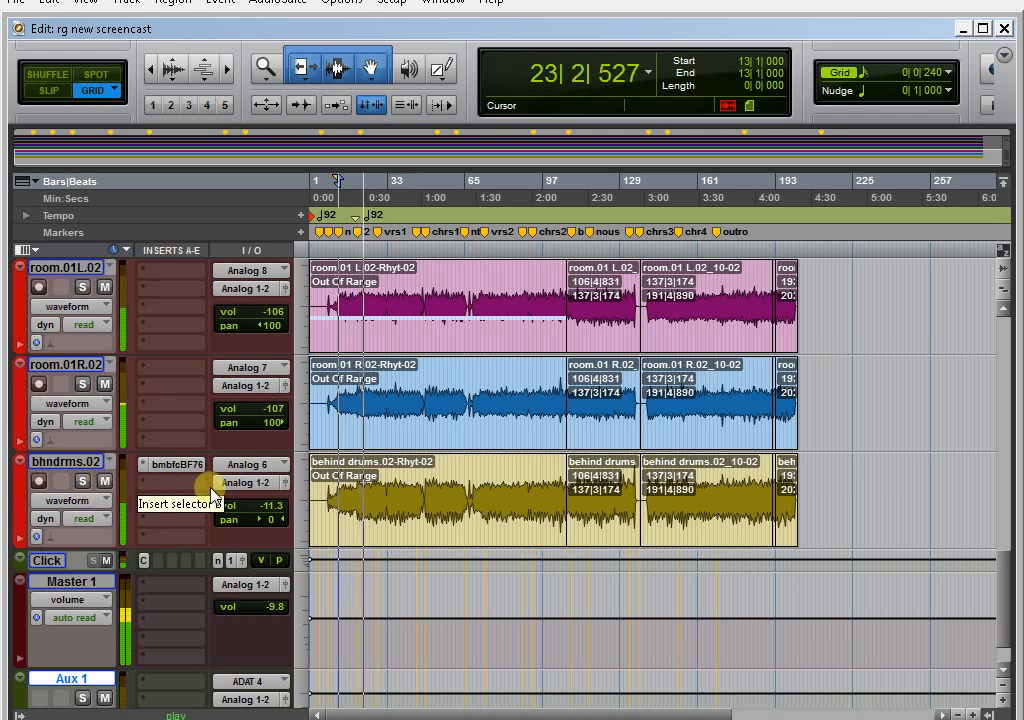
key("space")
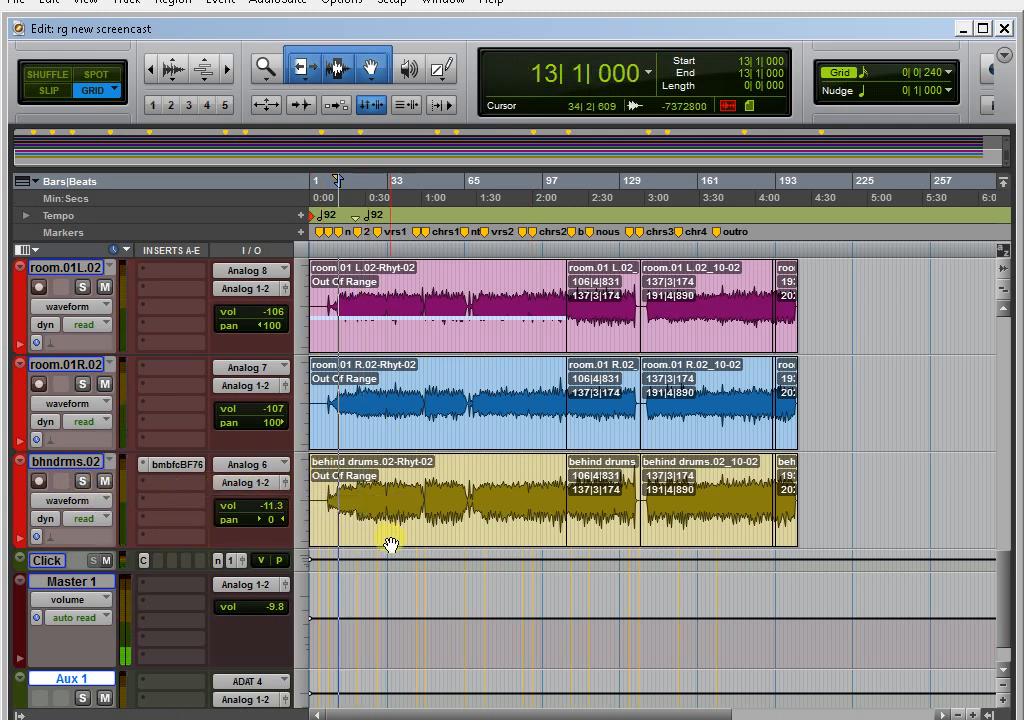
scroll(389, 542, "up", 10)
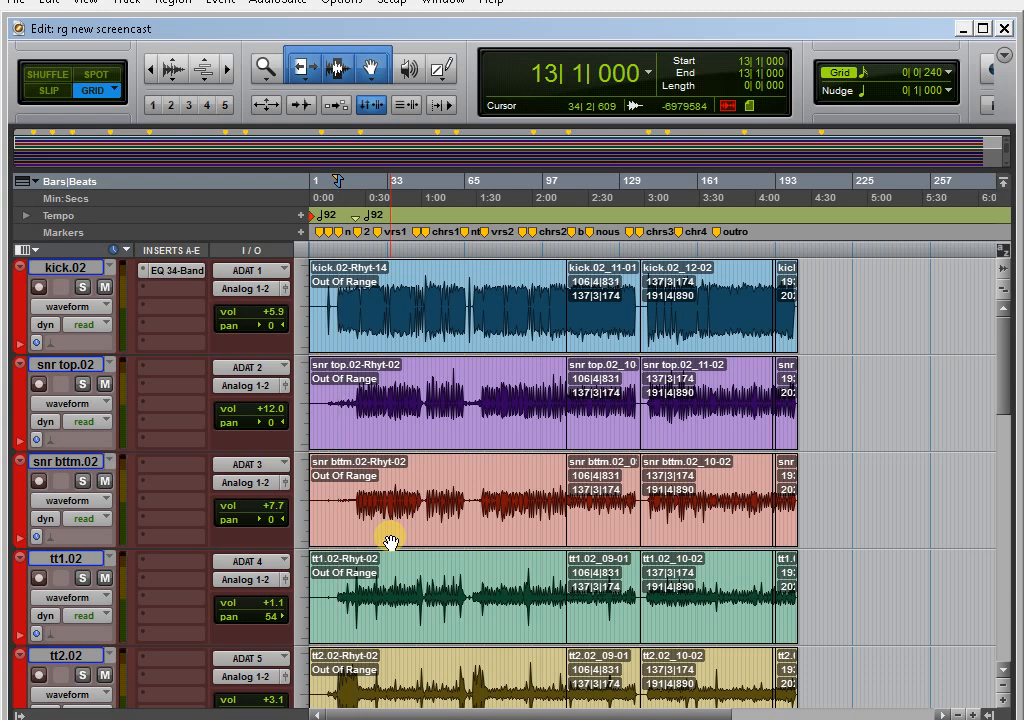
mouse_move(975, 718)
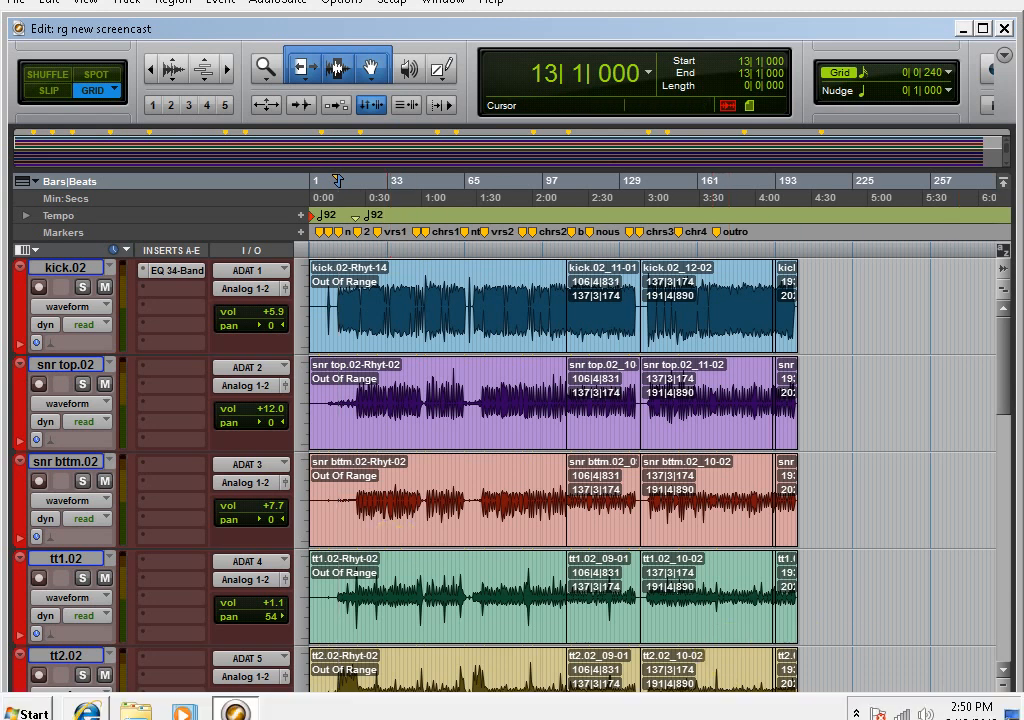
left_click(855, 712)
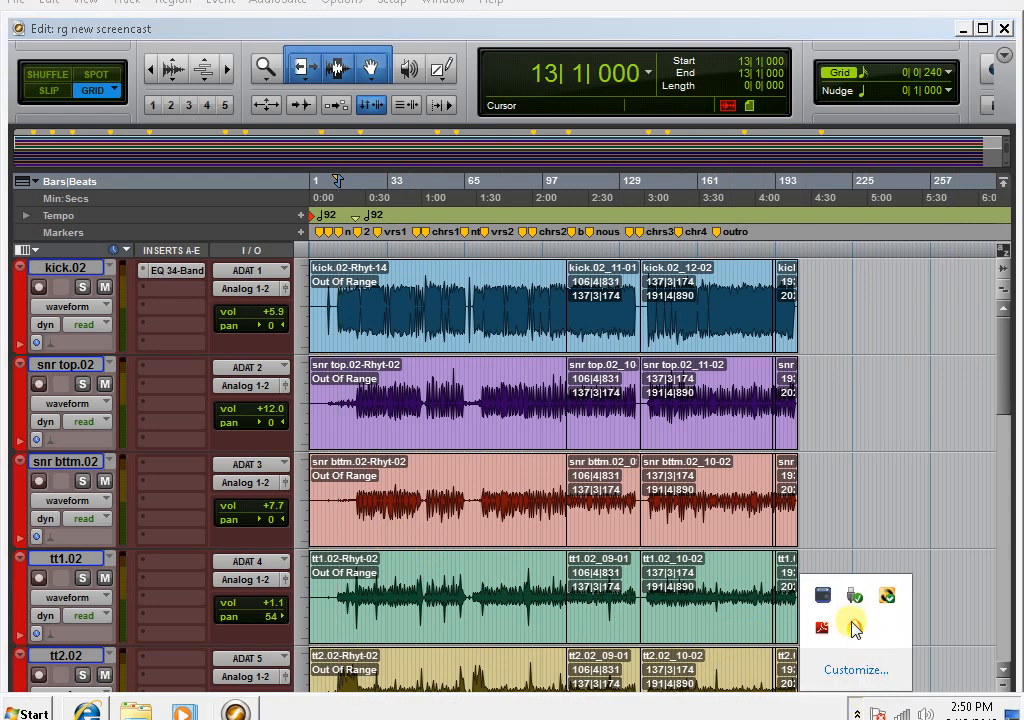